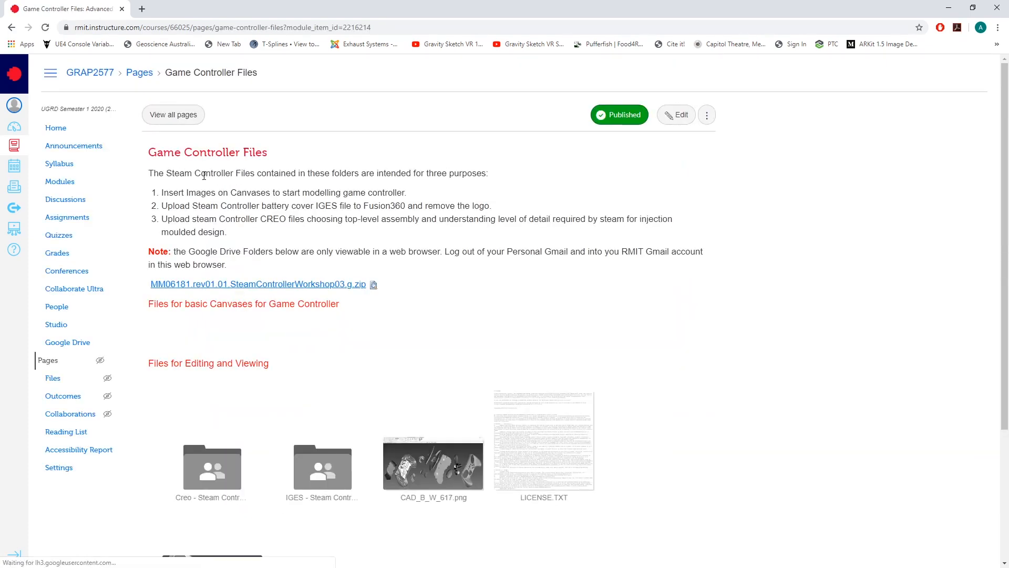
# Step: View the Steam Controller.png reference image from the Game Controller Files page, then close its preview
pyautogui.scroll(-1, 214, 188)
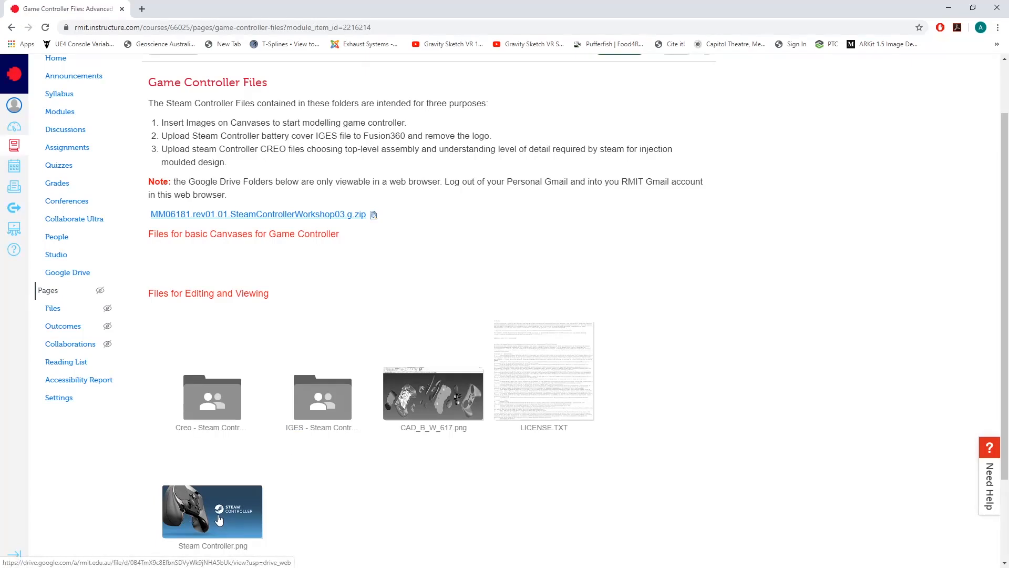
pyautogui.click(220, 520)
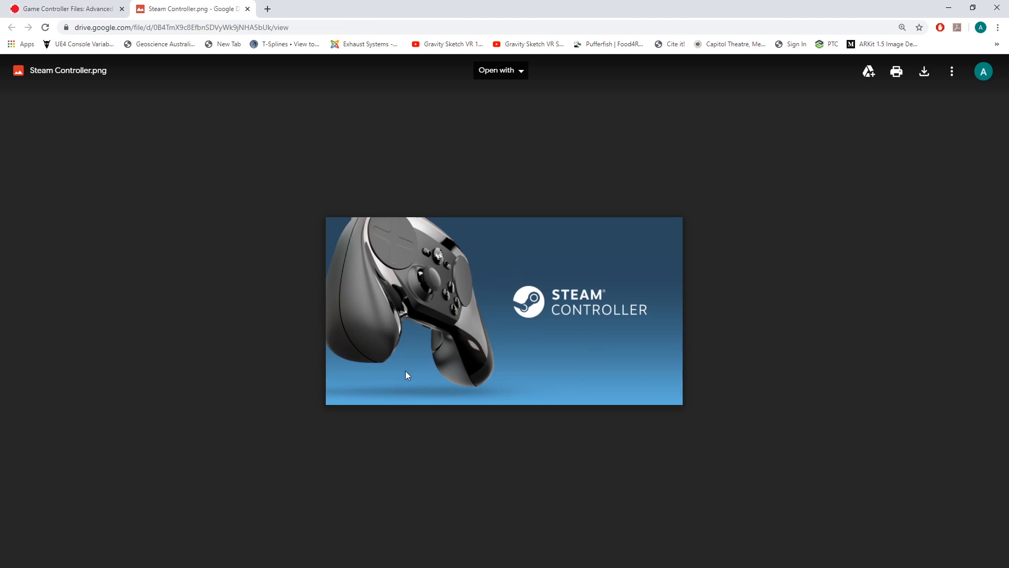
pyautogui.middleClick(175, 10)
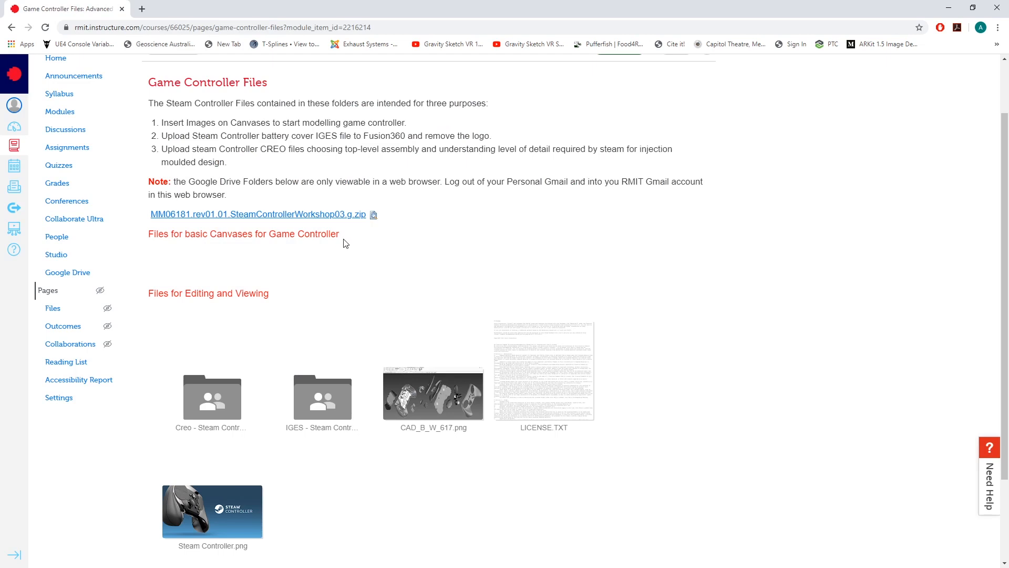
# Step: Download MM06181.rev01.01.SteamControllerWorkshop03.g.zip from the course page and exit the browser
pyautogui.click(356, 216)
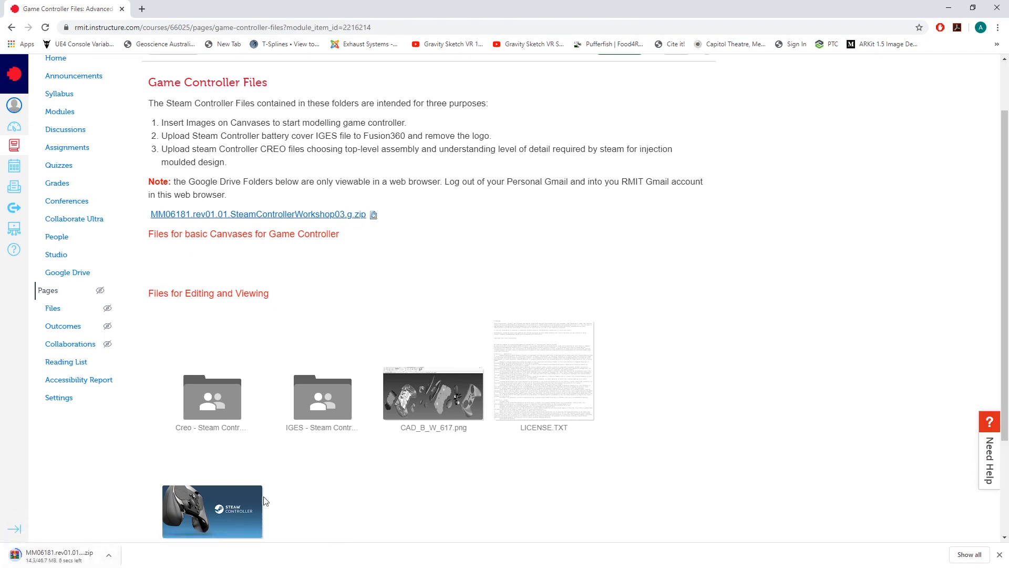
pyautogui.click(997, 7)
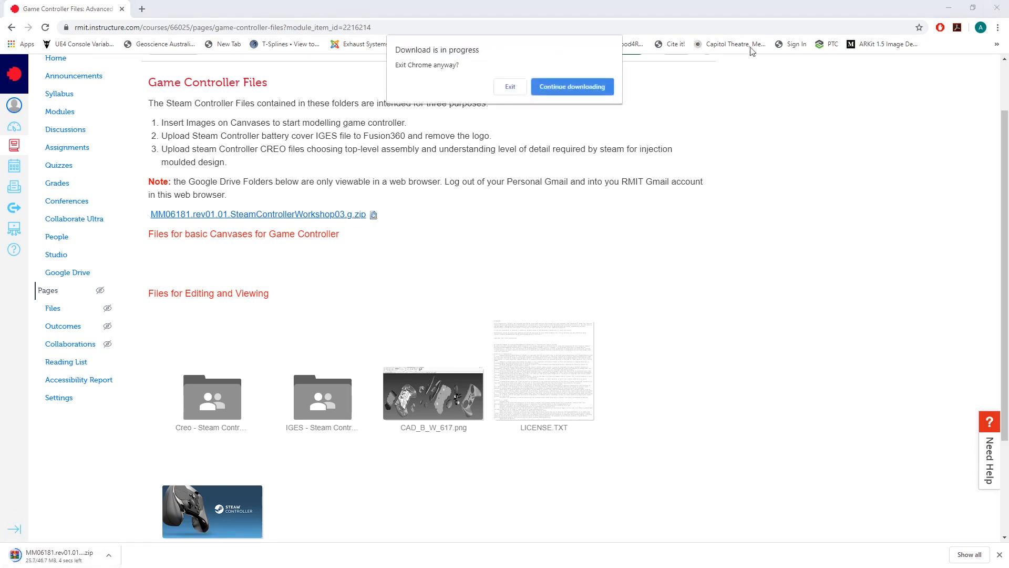
pyautogui.click(504, 88)
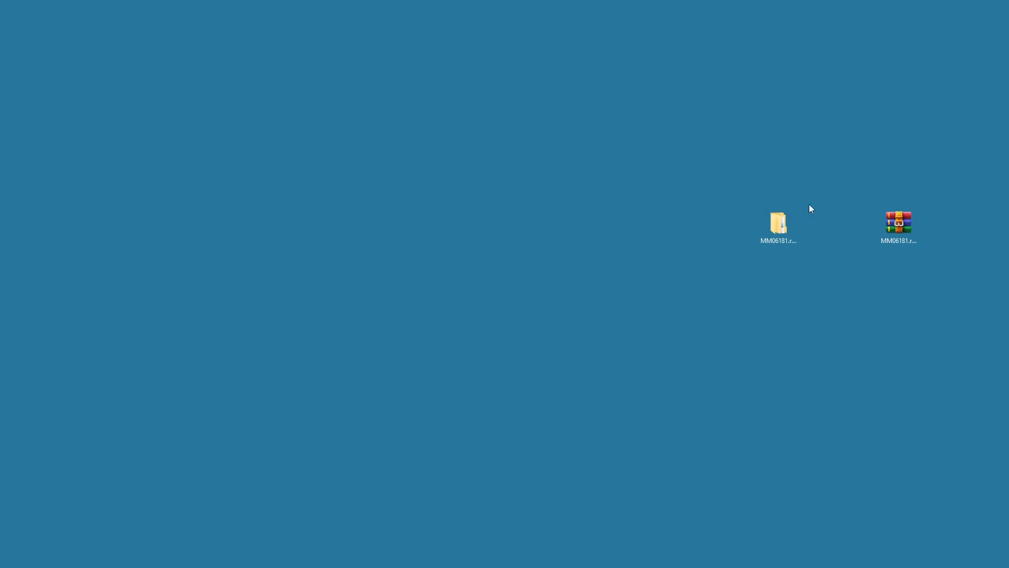
# Step: Open the extracted MM06181.rev01.01.SteamControllerWorkshop03.g folder and its subfolder of the same name, and look through the controller's G files
pyautogui.rightClick(901, 232)
pyautogui.click(803, 261)
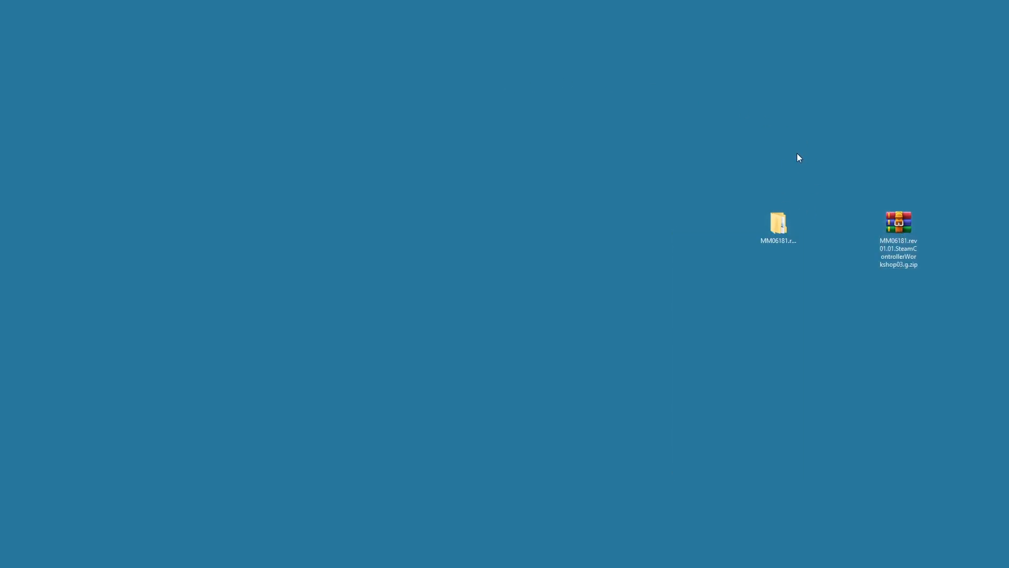
pyautogui.doubleClick(773, 232)
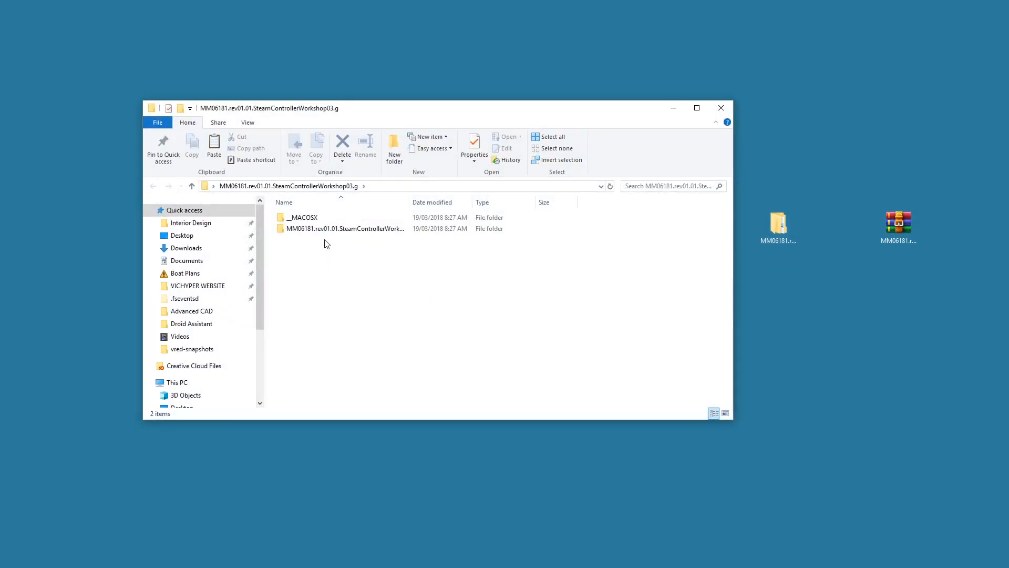
pyautogui.doubleClick(323, 228)
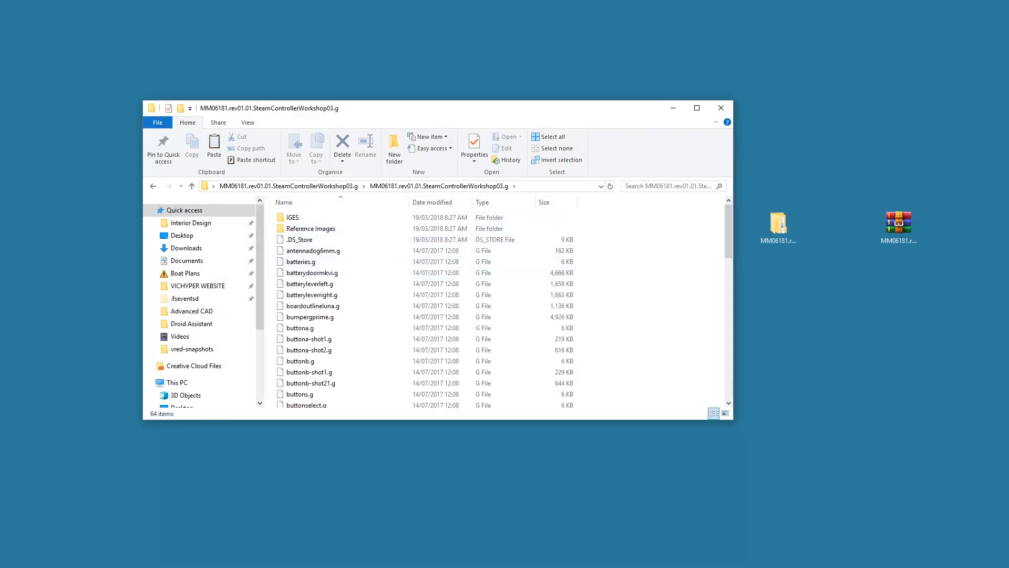
pyautogui.scroll(-10, 379, 289)
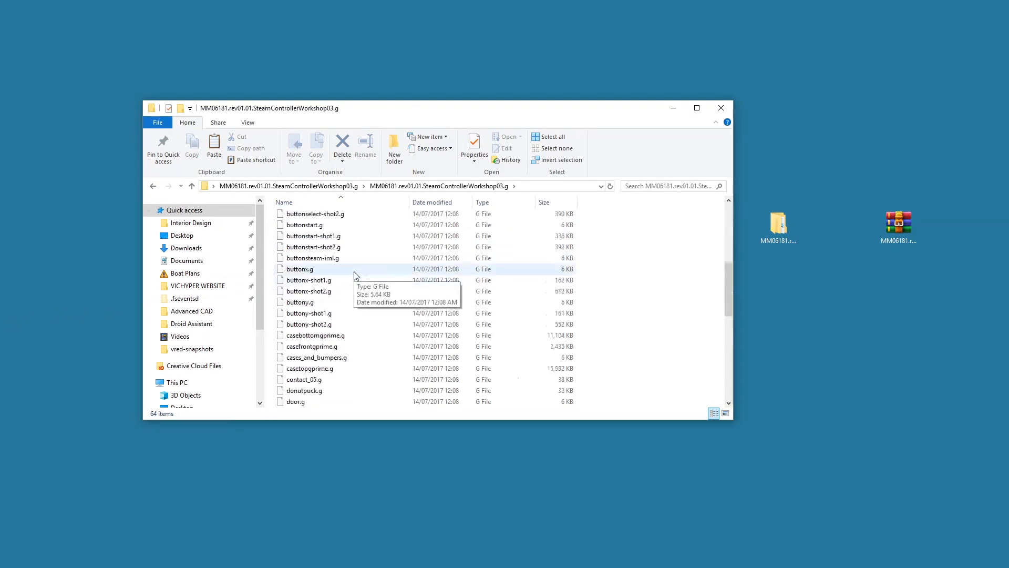
pyautogui.scroll(-5, 351, 272)
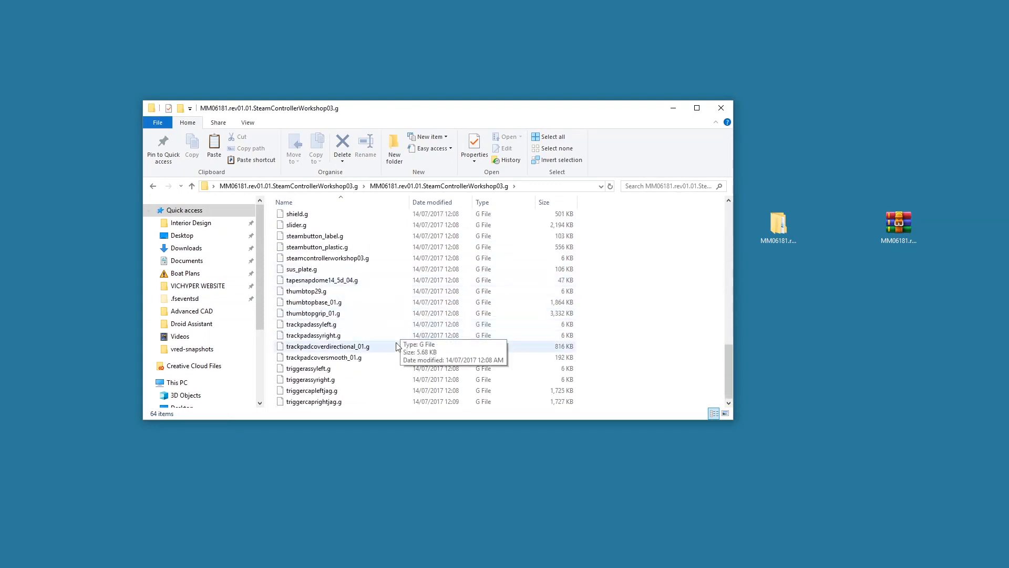
pyautogui.scroll(15, 344, 376)
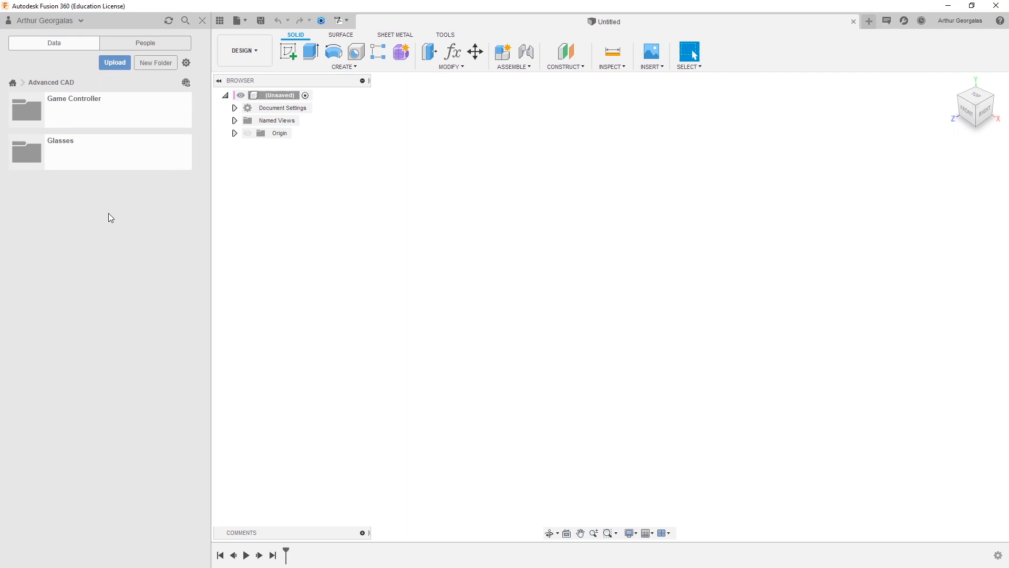
# Step: In Fusion 360, create a folder named Steam Controller inside the Game Controller folder and open it
pyautogui.click(82, 111)
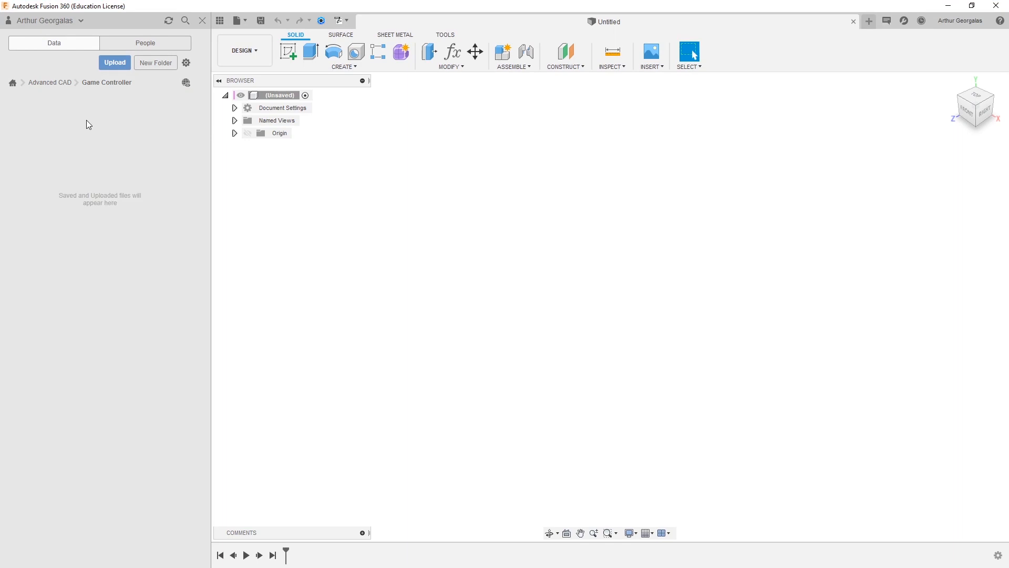
pyautogui.click(168, 65)
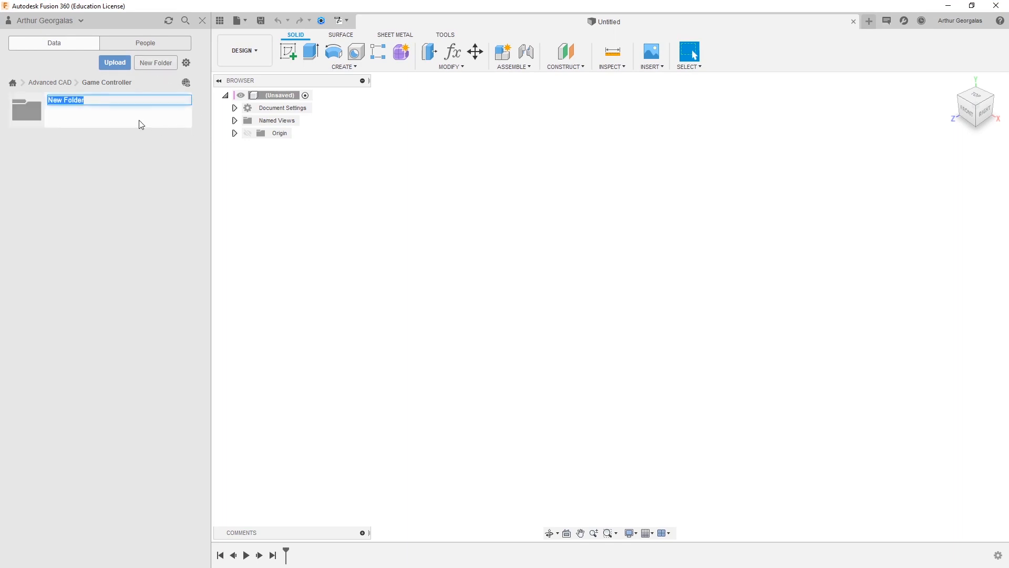
pyautogui.write('Steam ')
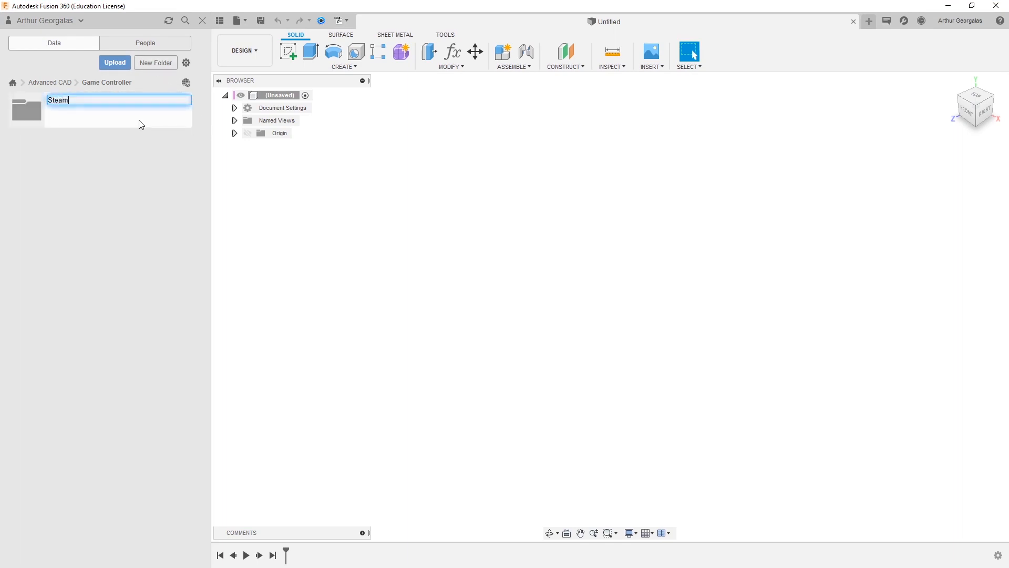
pyautogui.write('Controlle')
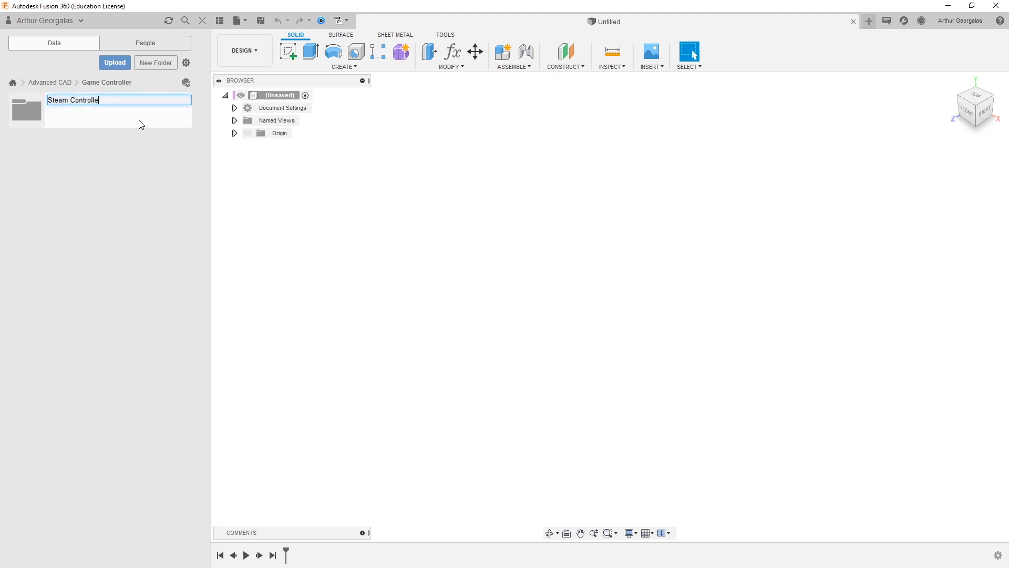
pyautogui.write('r')
pyautogui.press('Return')
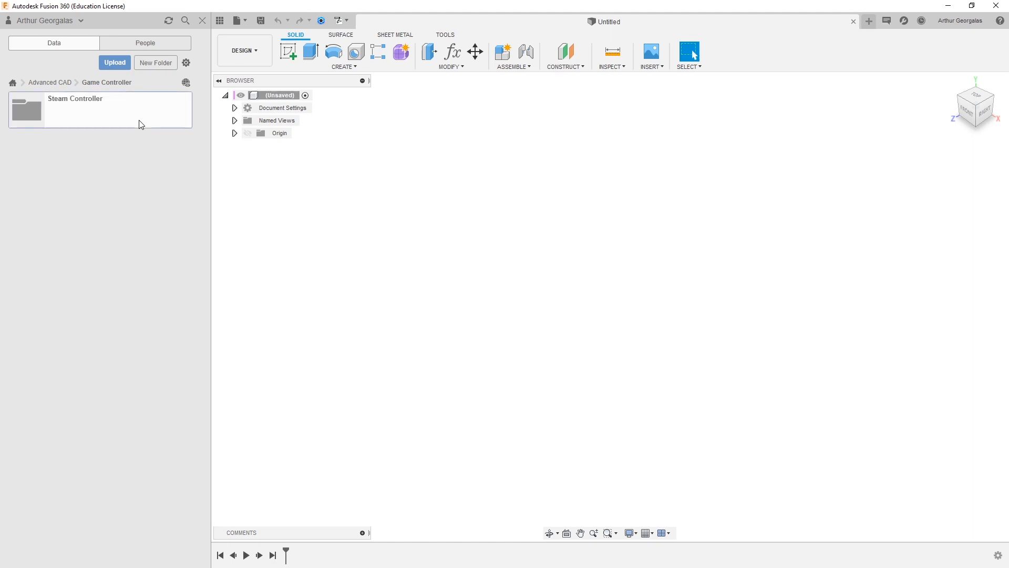
pyautogui.doubleClick(137, 124)
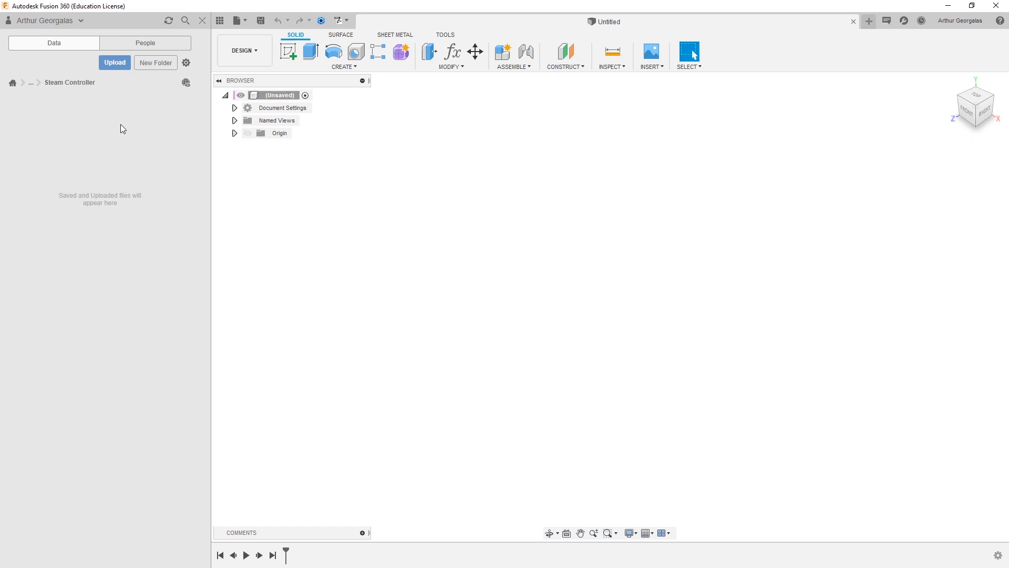
# Step: Add all G files from antennadog6mm.g to triggercaprightjag.g in the inner SteamControllerWorkshop03.g folder to a new upload, leaving out manifest.xml
pyautogui.click(112, 63)
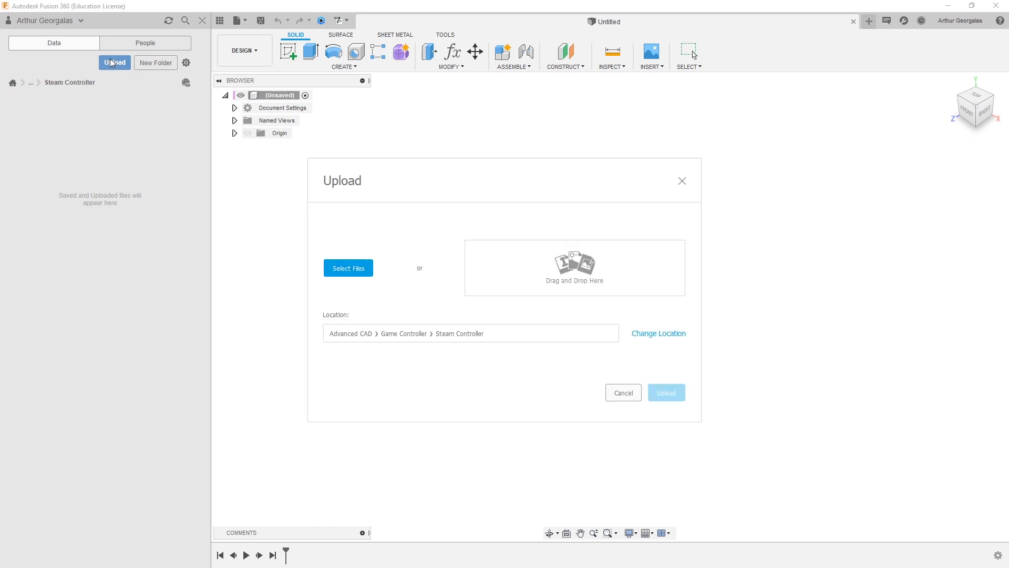
pyautogui.click(348, 269)
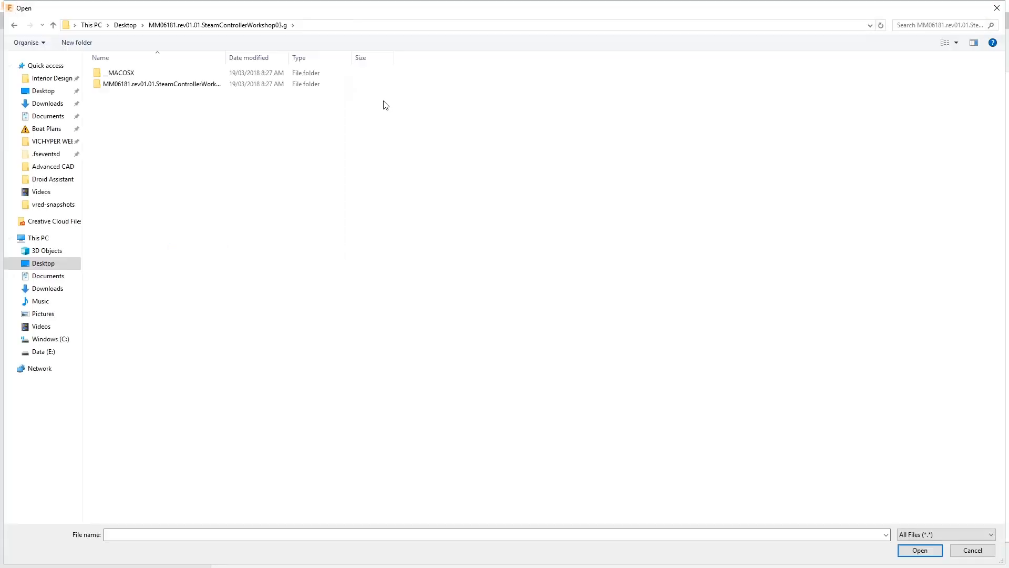
pyautogui.doubleClick(151, 85)
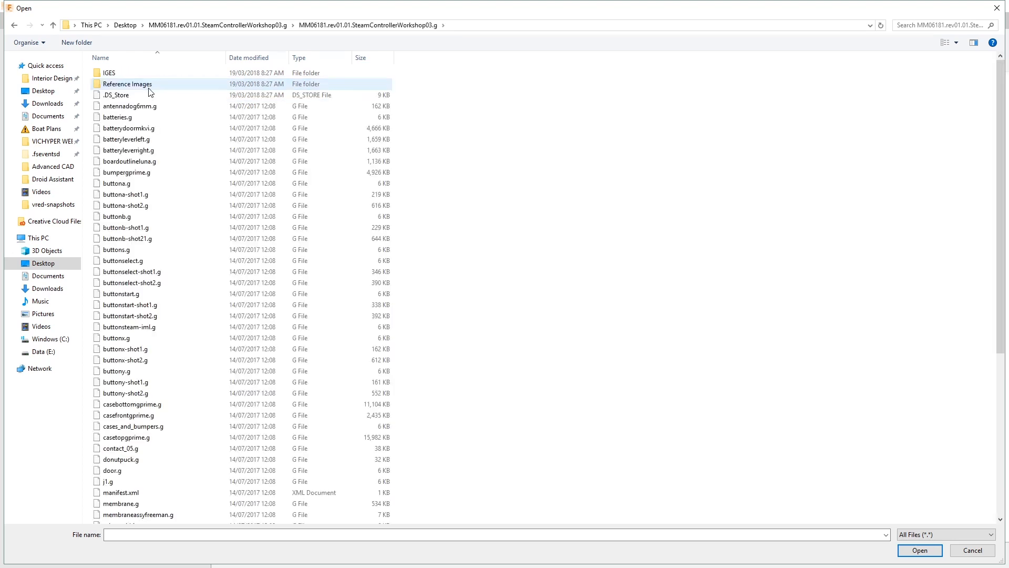
pyautogui.scroll(-8, 245, 252)
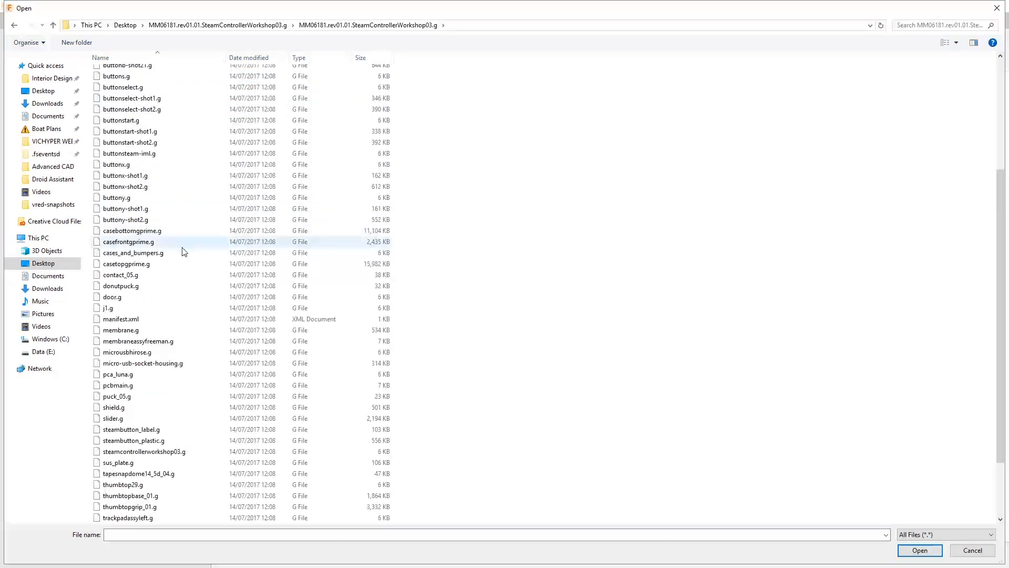
pyautogui.scroll(8, 324, 249)
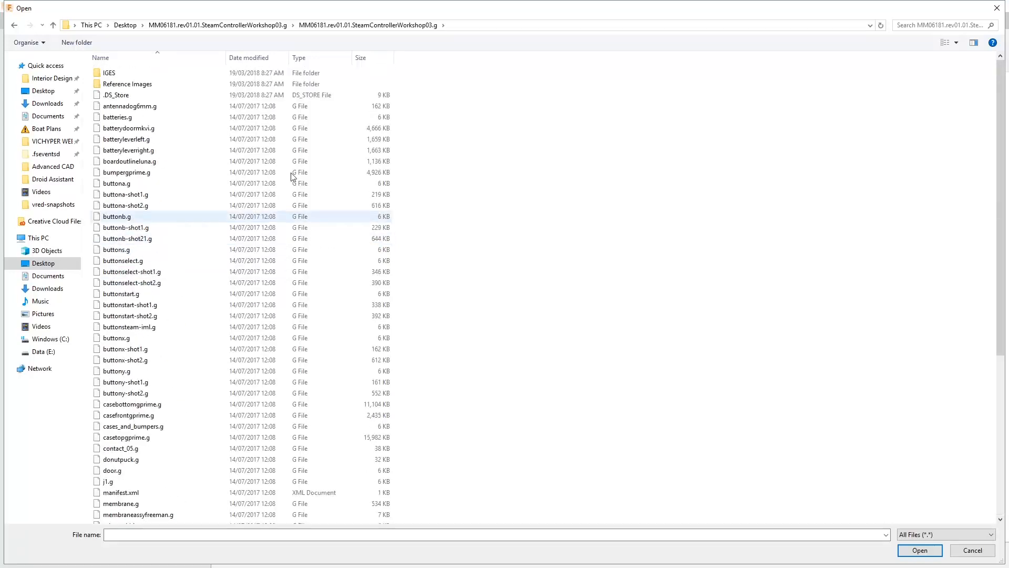
pyautogui.click(314, 58)
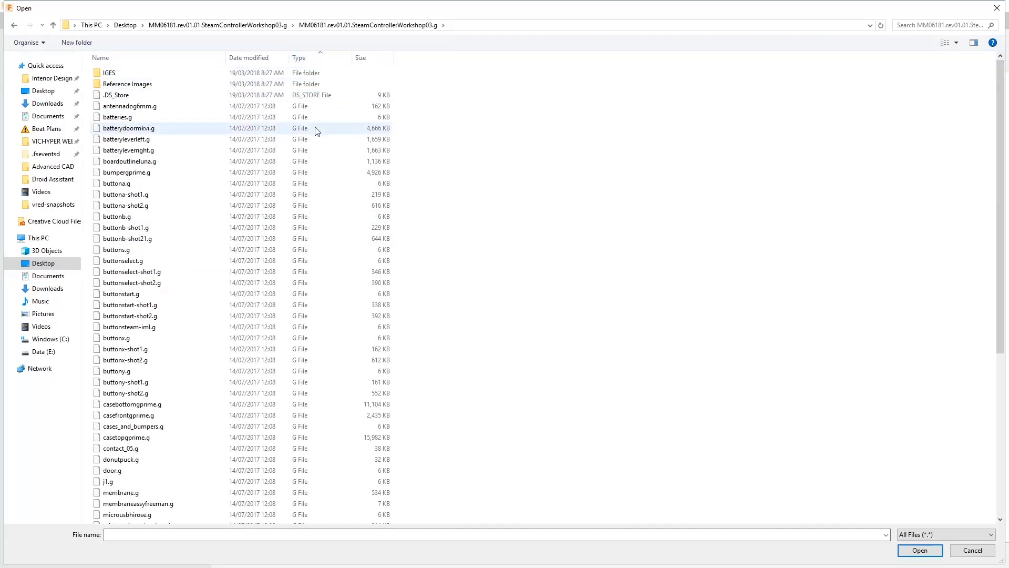
pyautogui.click(298, 108)
pyautogui.scroll(-8, 298, 108)
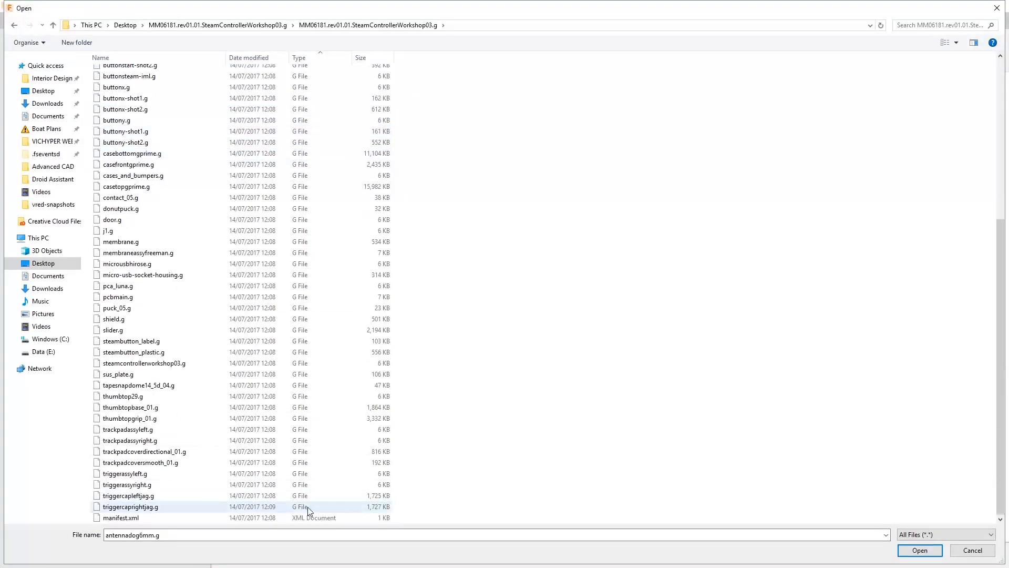
pyautogui.keyDown('shift'); pyautogui.click(309, 506); pyautogui.keyUp('shift')
pyautogui.scroll(8, 329, 358)
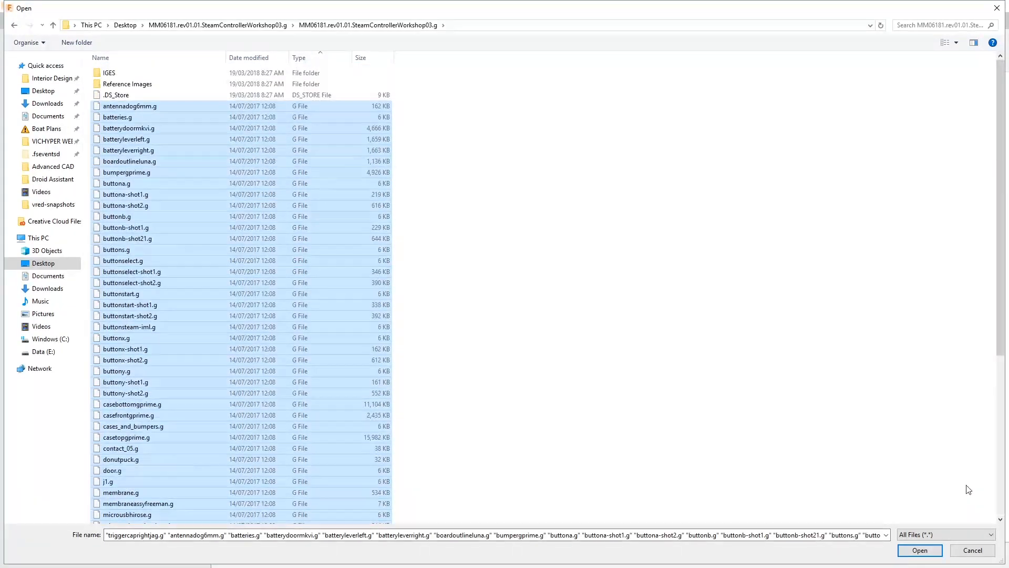
pyautogui.click(917, 551)
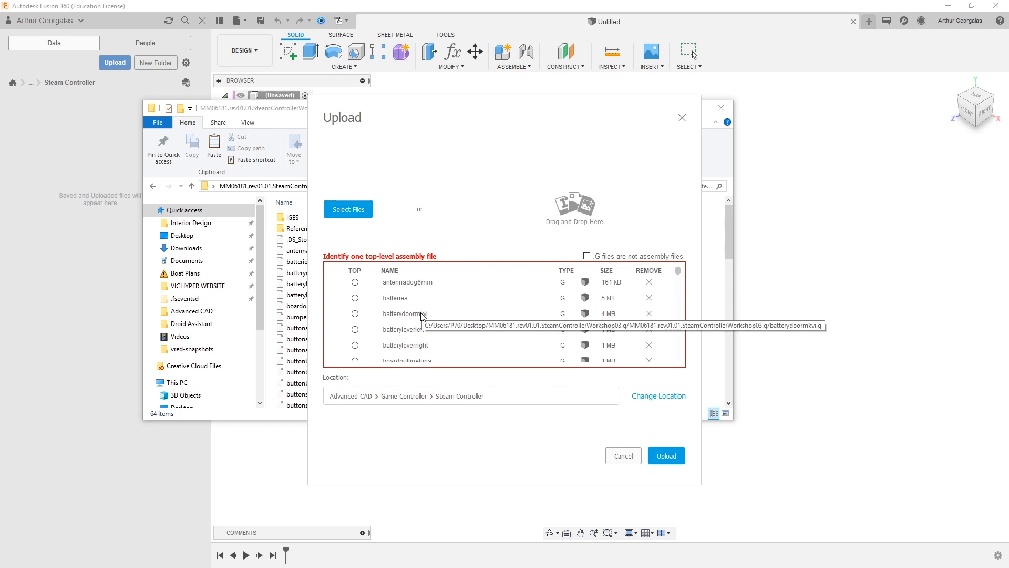
# Step: Set steamcontrollerworkshop03 as the top-level assembly and upload the files to the Steam Controller folder
pyautogui.scroll(-6, 423, 318)
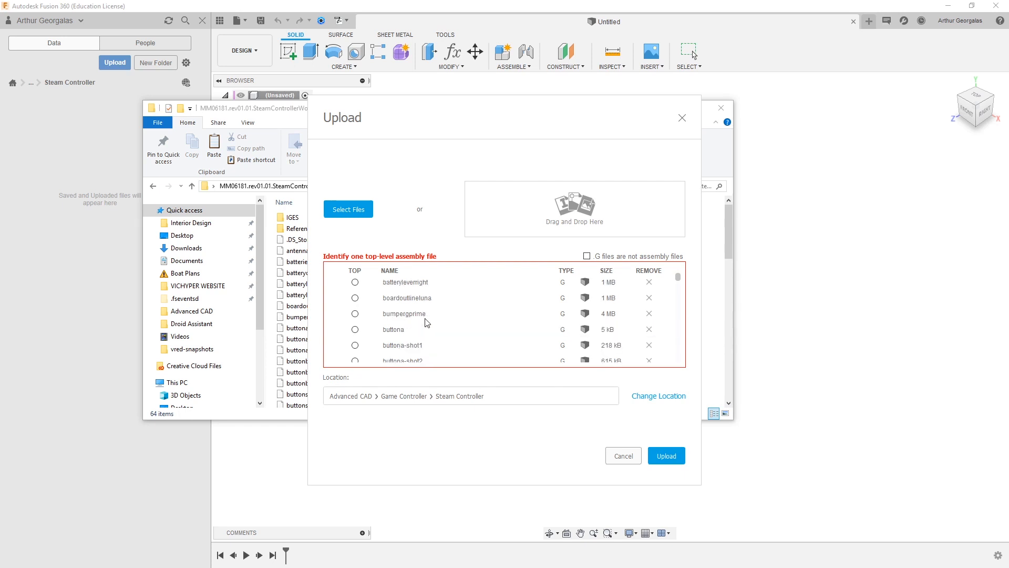
pyautogui.scroll(-6, 420, 317)
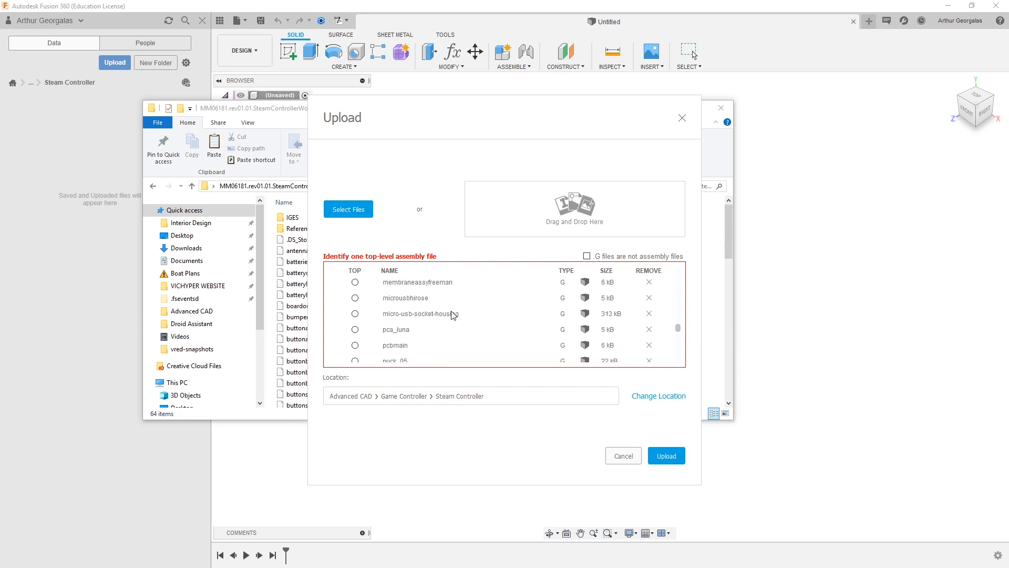
pyautogui.scroll(-5, 419, 307)
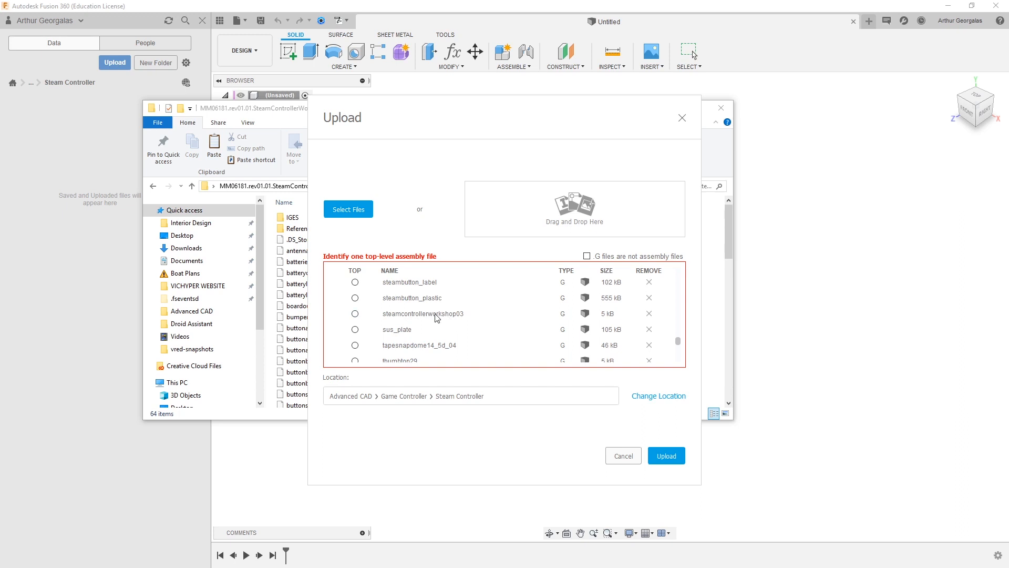
pyautogui.click(355, 313)
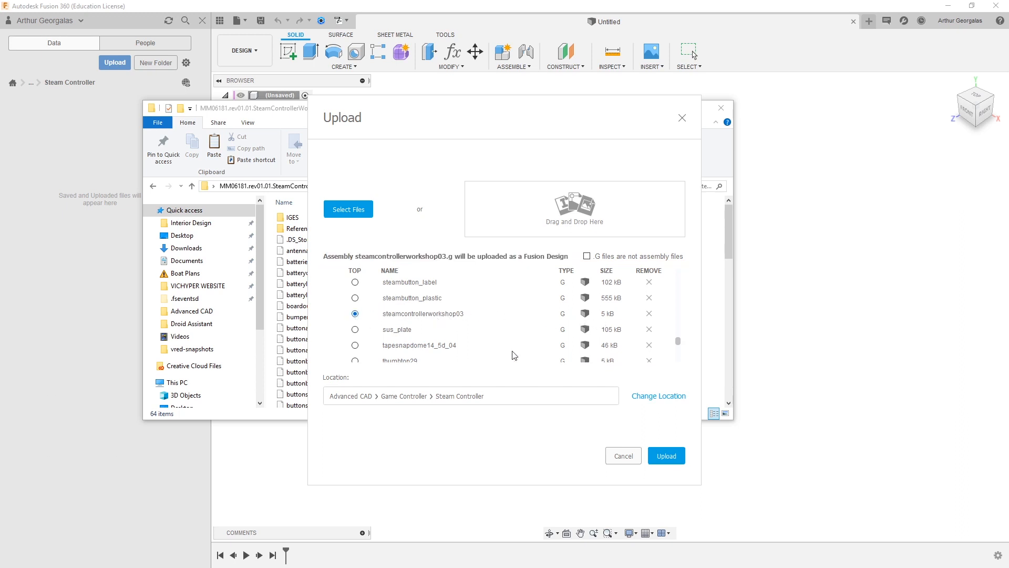
pyautogui.click(671, 457)
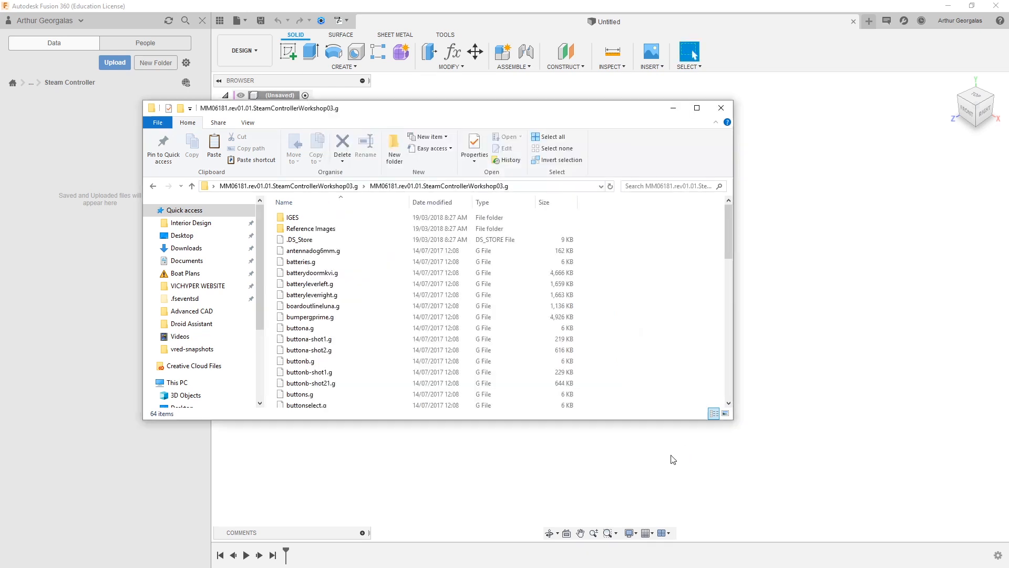
# Step: Close the file explorer window and review the parts listed under steamcontrollerworkshop03.g in the job status
pyautogui.click(721, 107)
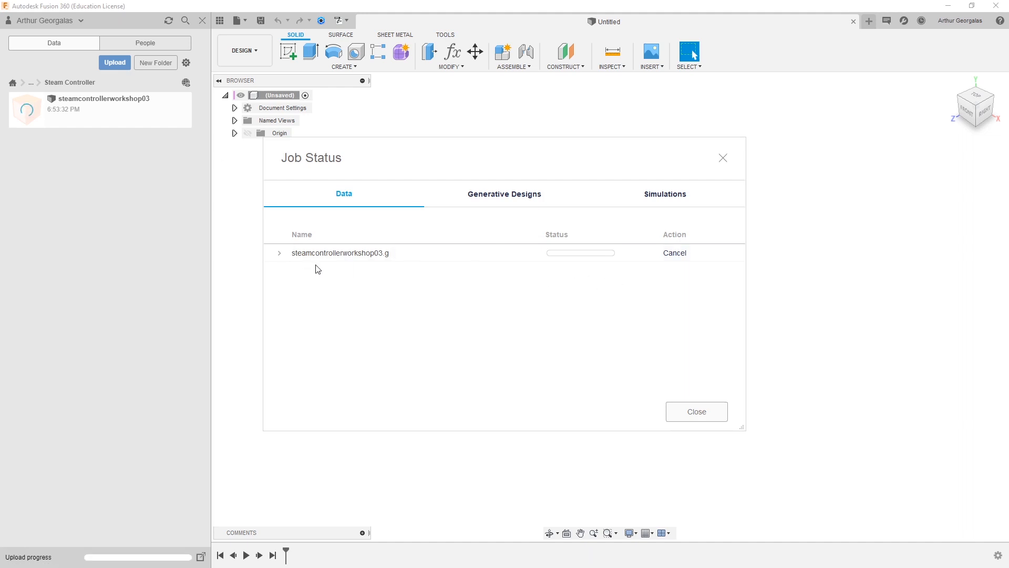
pyautogui.click(278, 255)
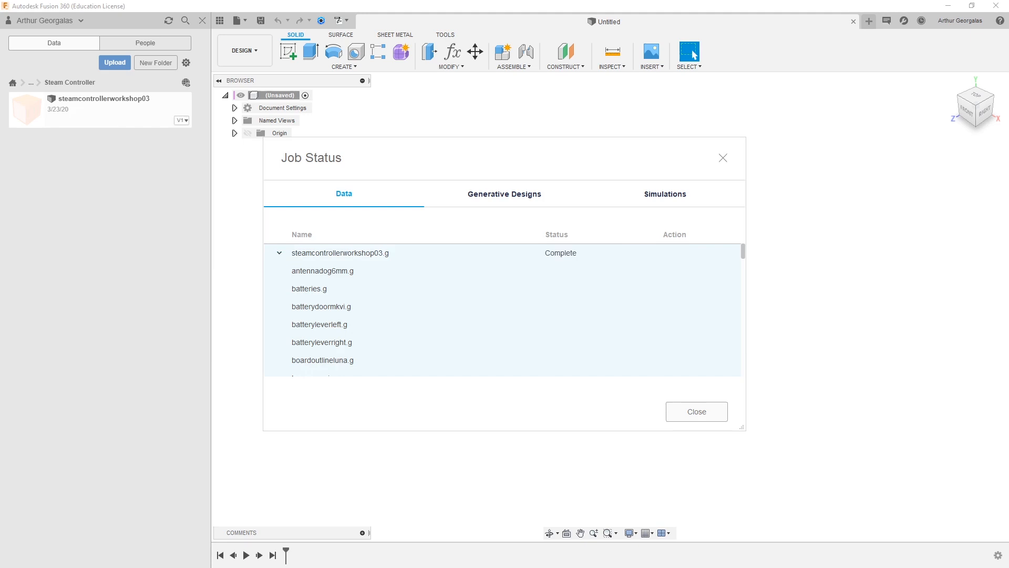
pyautogui.click(706, 414)
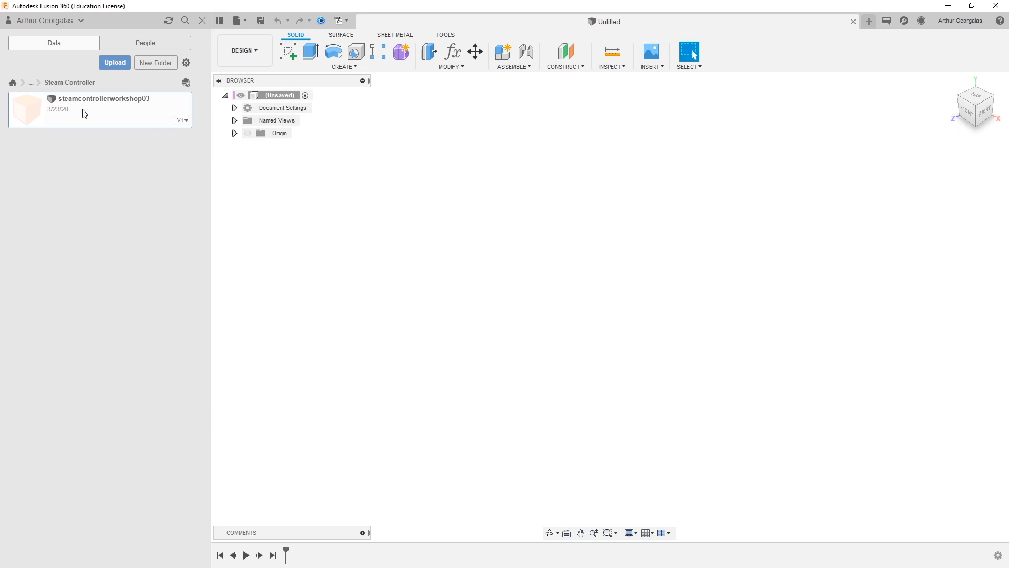
# Step: Open the steamcontrollerworkshop03 assembly and inspect the controller from above, the front and the side
pyautogui.doubleClick(92, 120)
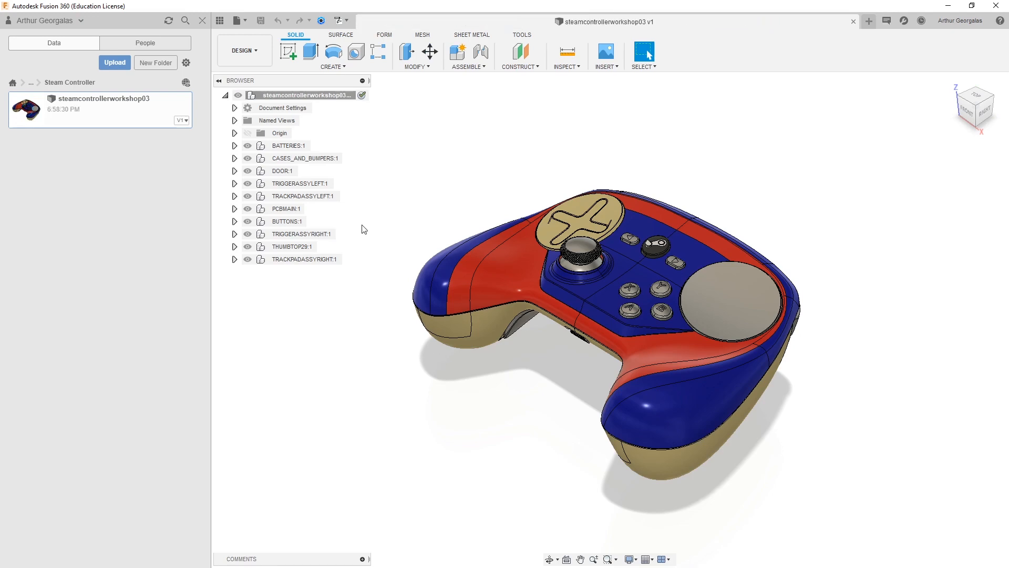
pyautogui.keyDown('shift'); pyautogui.moveTo(837, 349); pyautogui.dragTo(534, 383, button='middle'); pyautogui.keyUp('shift')
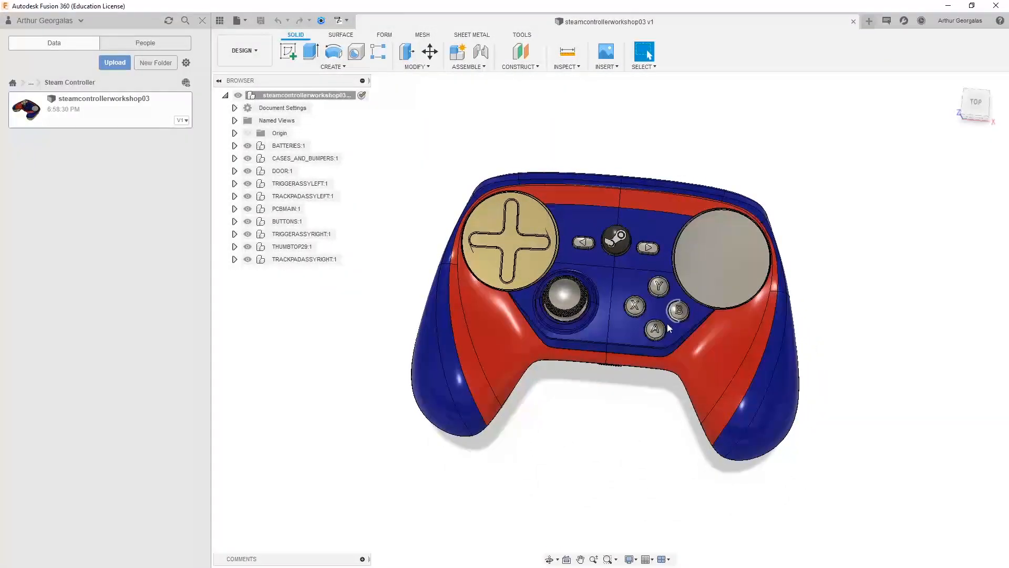
pyautogui.scroll(4, 653, 414)
pyautogui.keyDown('shift'); pyautogui.moveTo(653, 414); pyautogui.dragTo(725, 333, button='middle'); pyautogui.keyUp('shift')
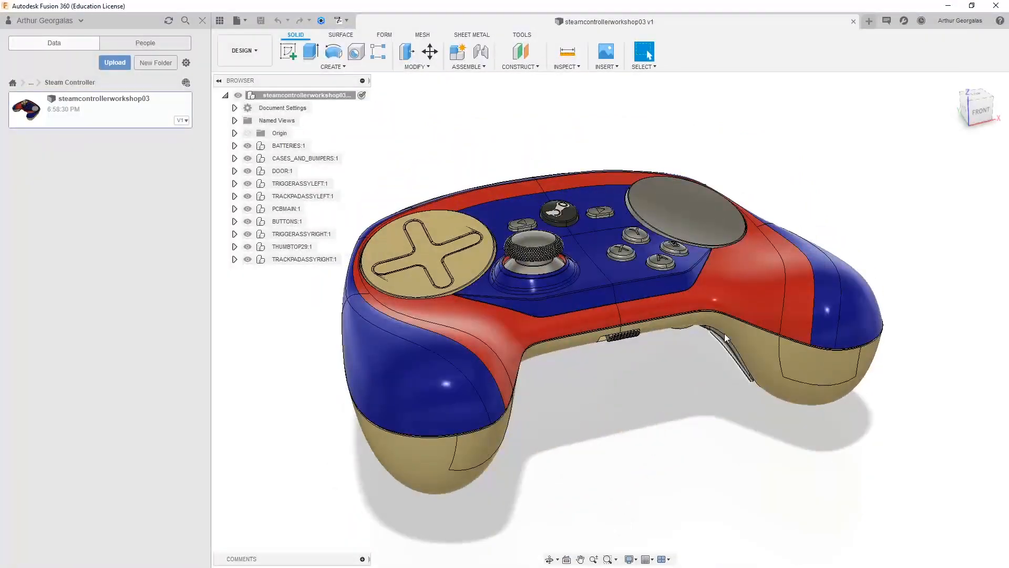
pyautogui.keyDown('shift'); pyautogui.moveTo(824, 225); pyautogui.dragTo(824, 198, button='middle'); pyautogui.keyUp('shift')
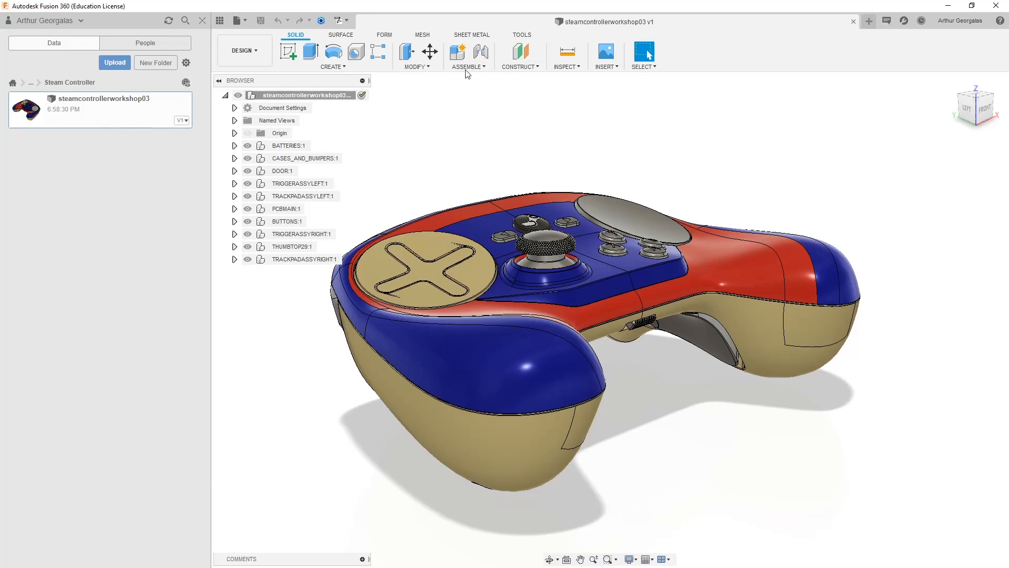
# Step: Apply the Paint - Enamel Glossy (Green) appearance to the controller's upper case body, removing the appearances applied to its faces
pyautogui.press('a')
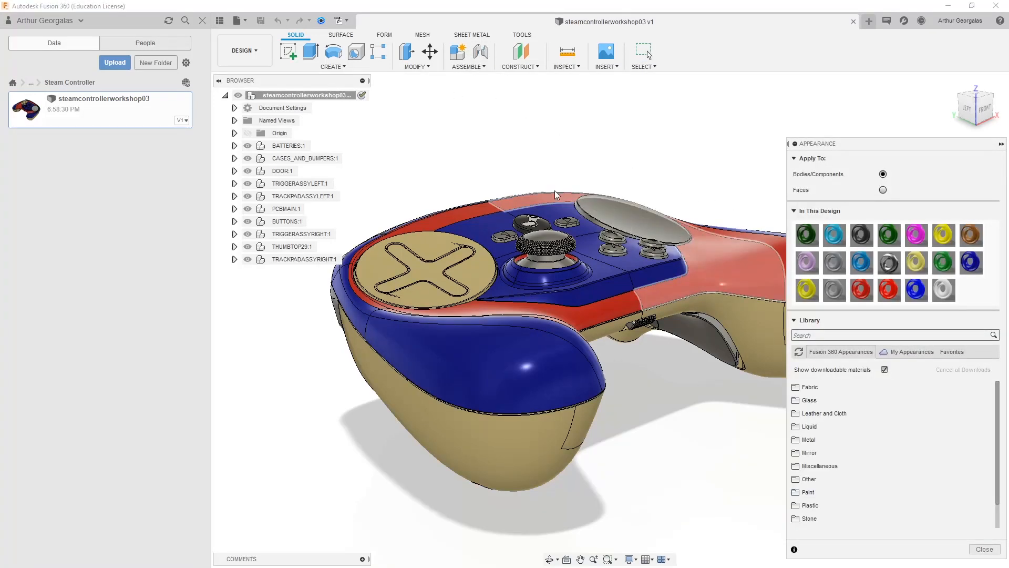
pyautogui.press('Escape')
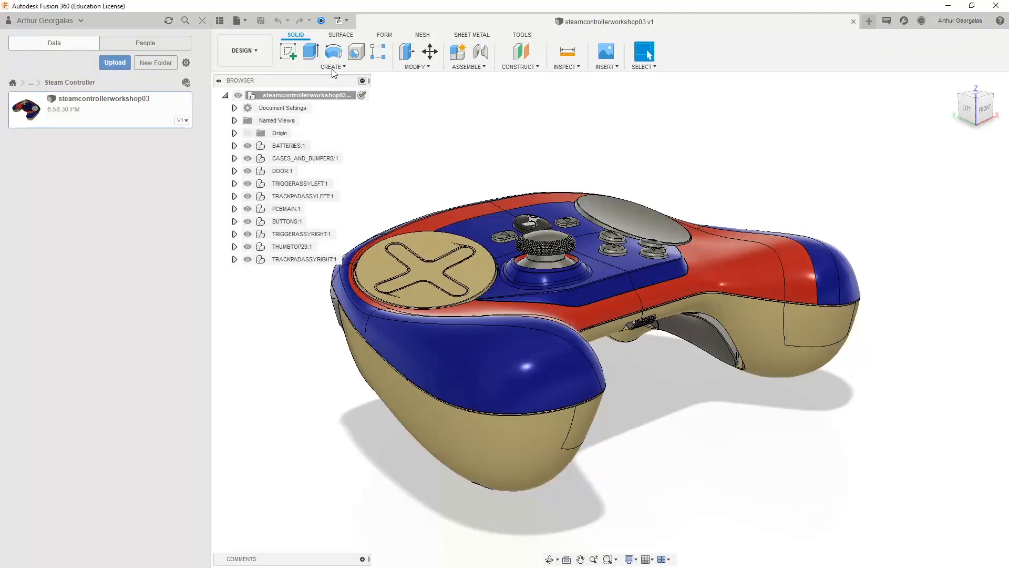
pyautogui.click(422, 67)
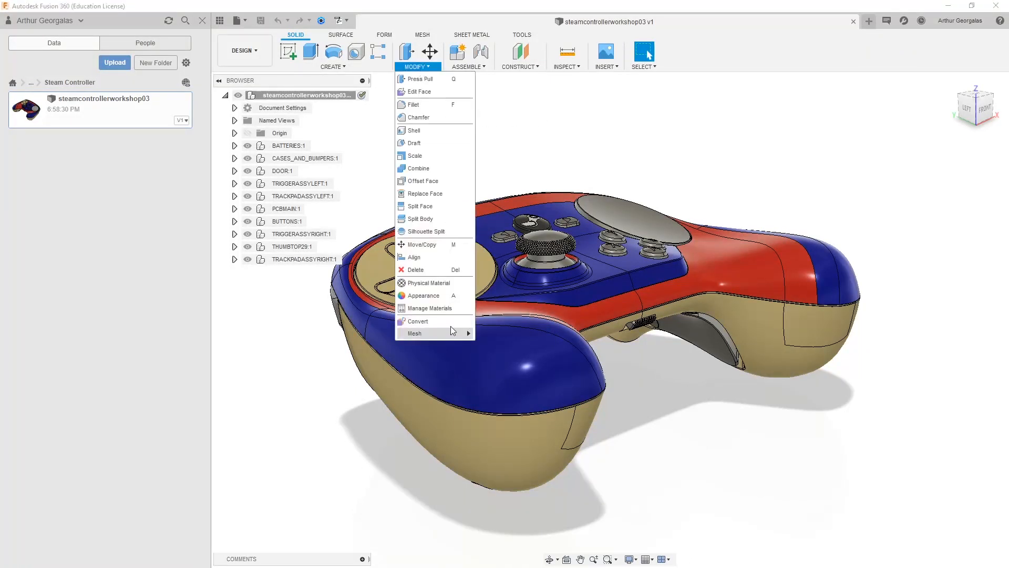
pyautogui.click(441, 295)
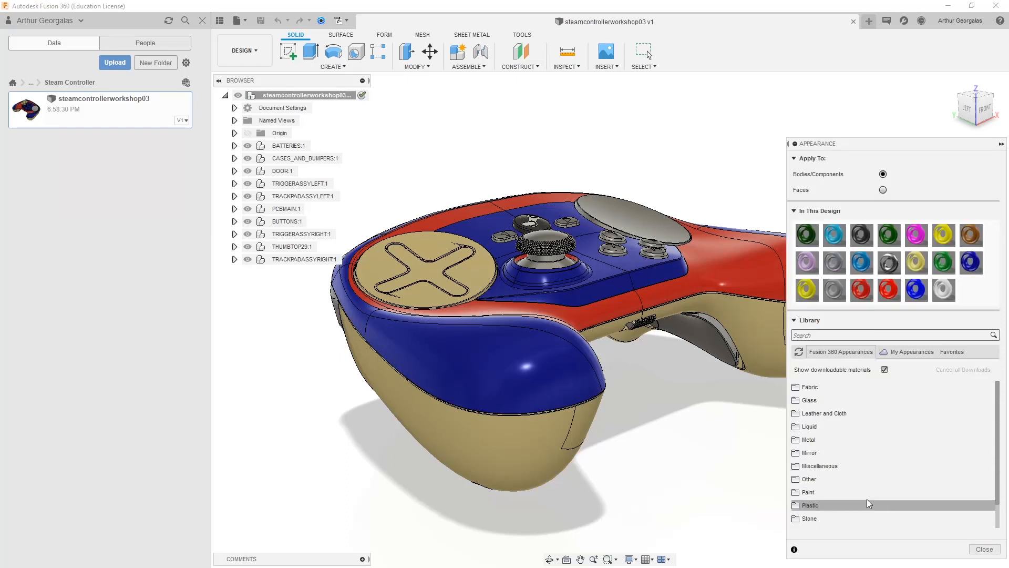
pyautogui.scroll(-3, 830, 498)
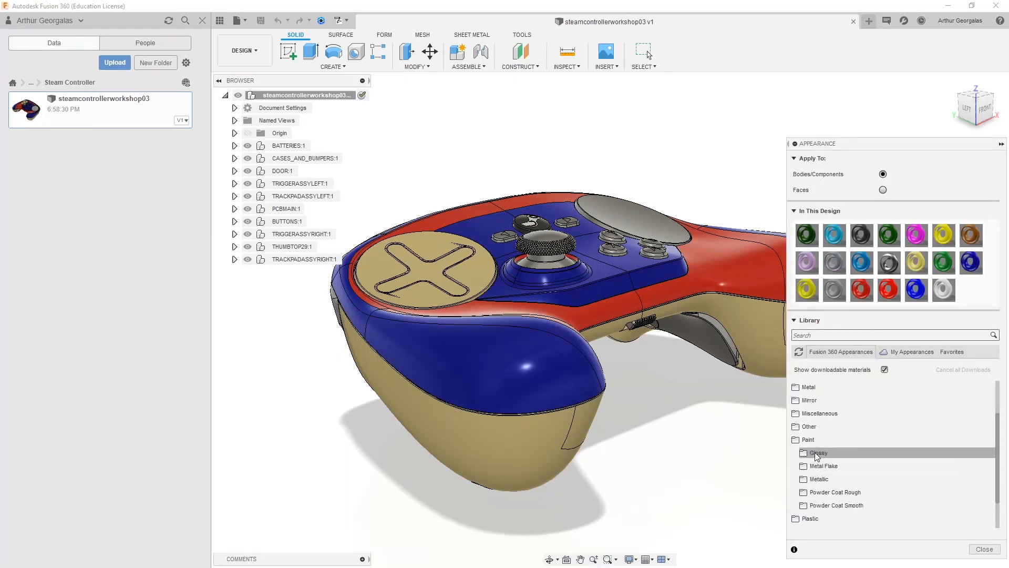
pyautogui.click(829, 451)
pyautogui.scroll(-5, 829, 452)
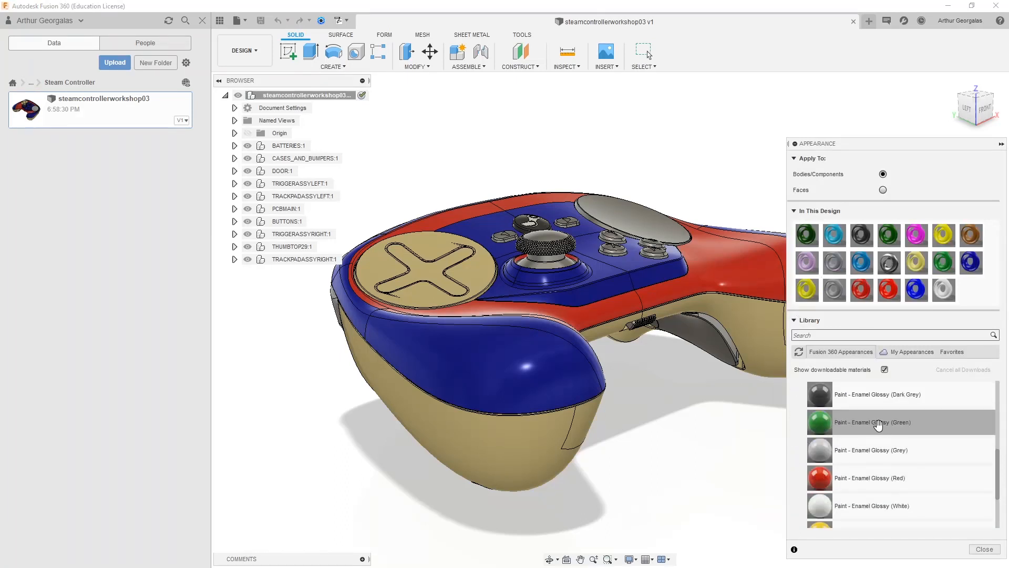
pyautogui.moveTo(801, 428); pyautogui.dragTo(526, 365)
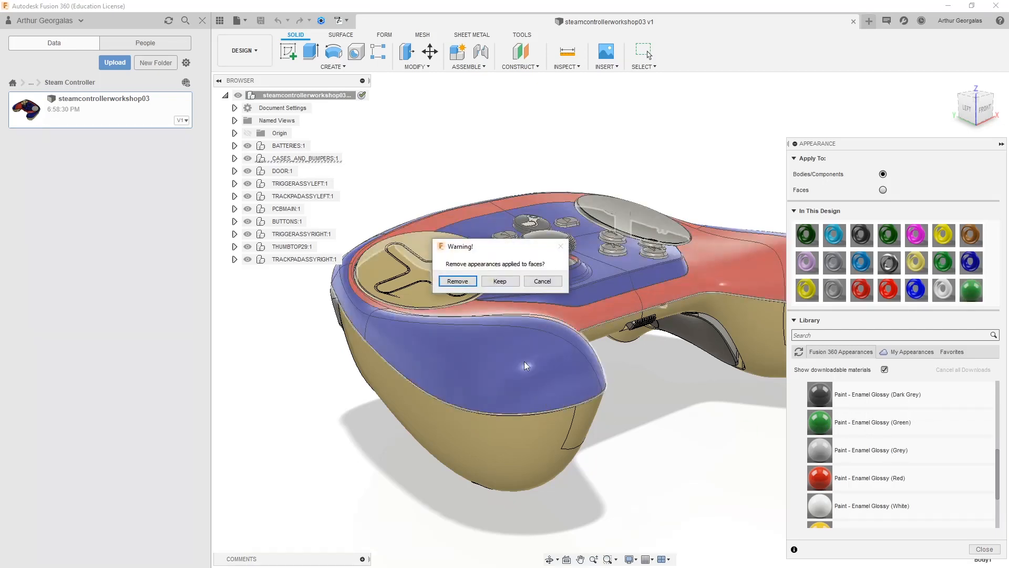
pyautogui.click(457, 281)
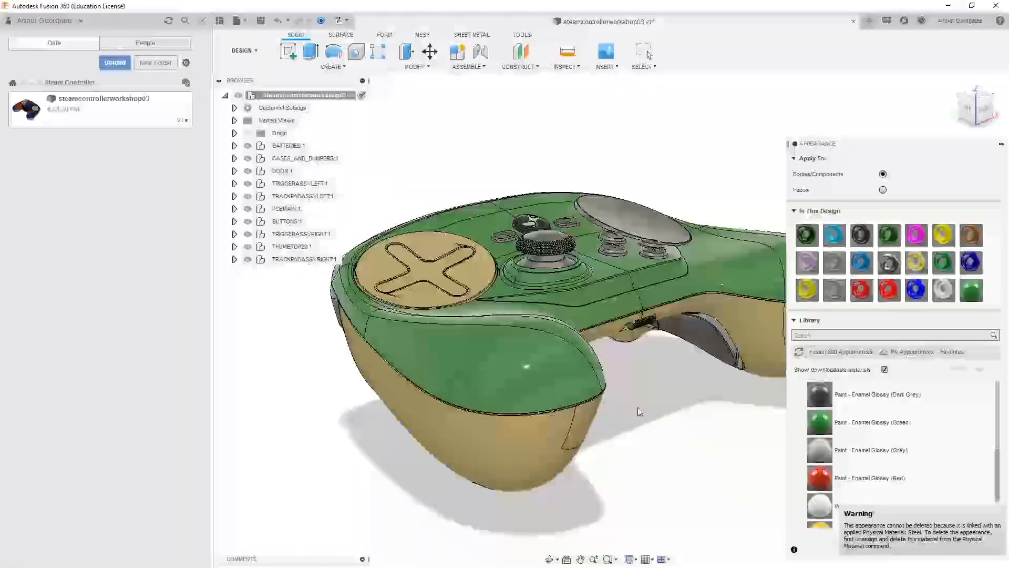
# Step: Apply the Paint - Enamel Glossy (Green) appearance to the tan bottom case body, removing the appearances applied to its faces
pyautogui.keyDown('shift'); pyautogui.moveTo(530, 399); pyautogui.dragTo(578, 441, button='middle'); pyautogui.keyUp('shift')
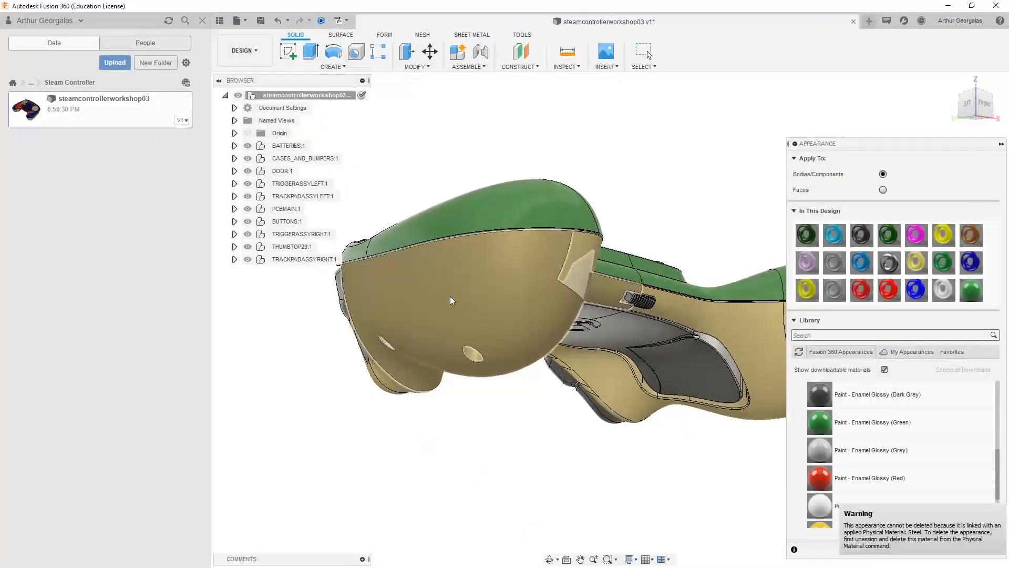
pyautogui.keyDown('shift'); pyautogui.moveTo(465, 297); pyautogui.dragTo(604, 324, button='middle'); pyautogui.keyUp('shift')
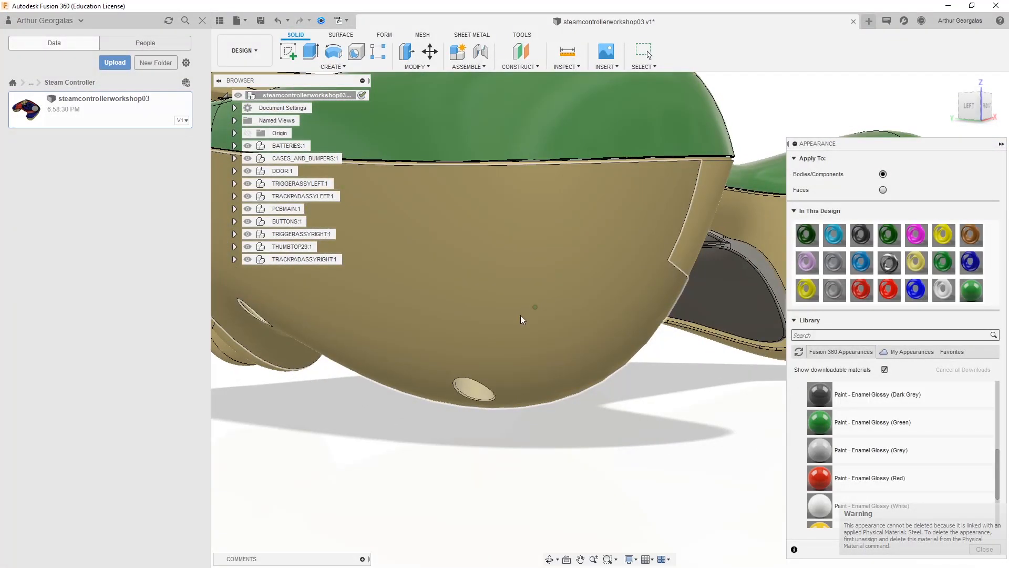
pyautogui.keyDown('shift'); pyautogui.moveTo(504, 333); pyautogui.dragTo(529, 299, button='middle'); pyautogui.keyUp('shift')
pyautogui.scroll(-5, 530, 346)
pyautogui.moveTo(872, 435); pyautogui.dragTo(497, 344)
pyautogui.click(469, 282)
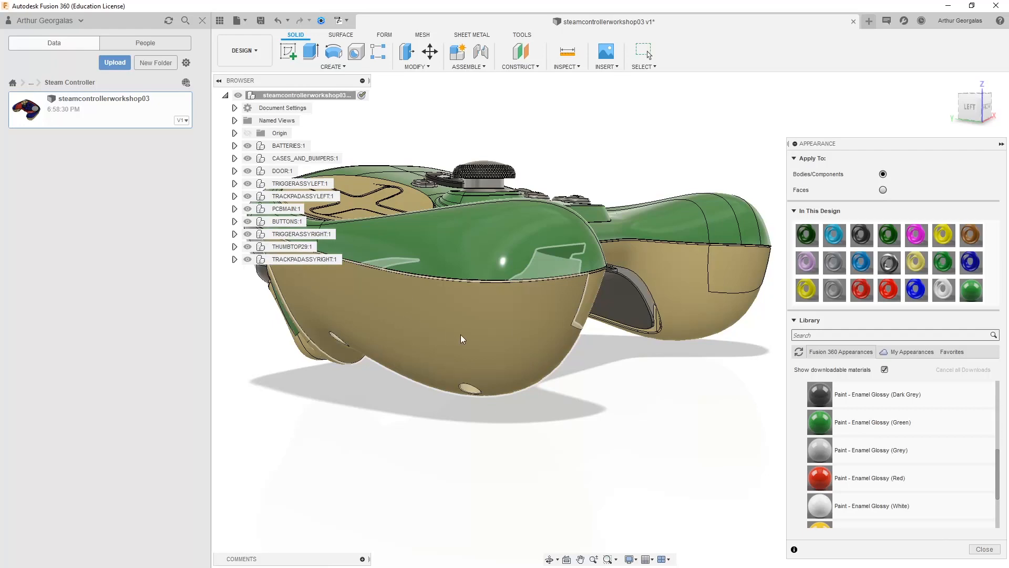
# Step: Expand the CASES_AND_BUMPERS component and activate its CASEBOTTOMGPRIME part
pyautogui.moveTo(511, 165); pyautogui.dragTo(557, 169, button='middle')
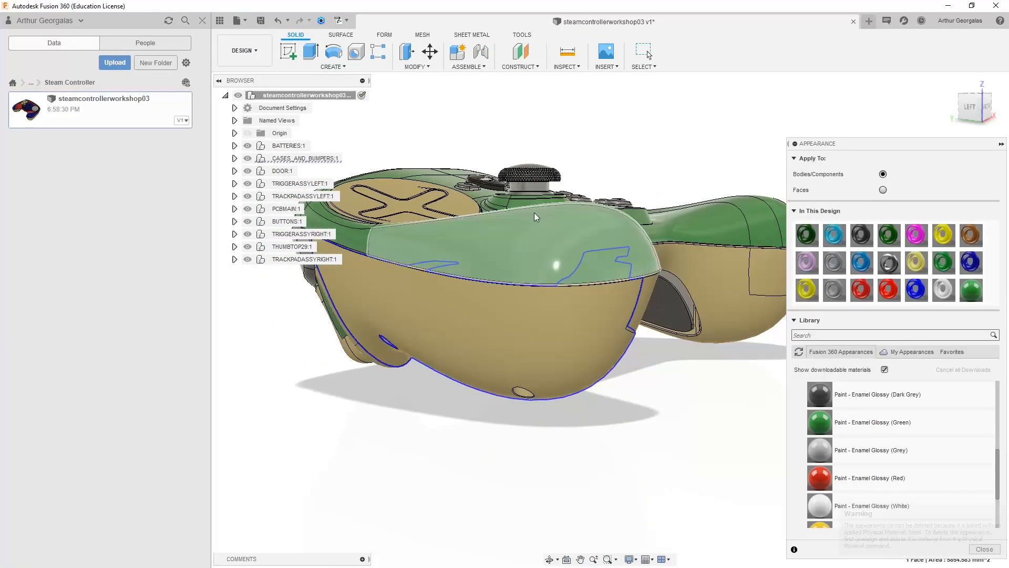
pyautogui.click(235, 159)
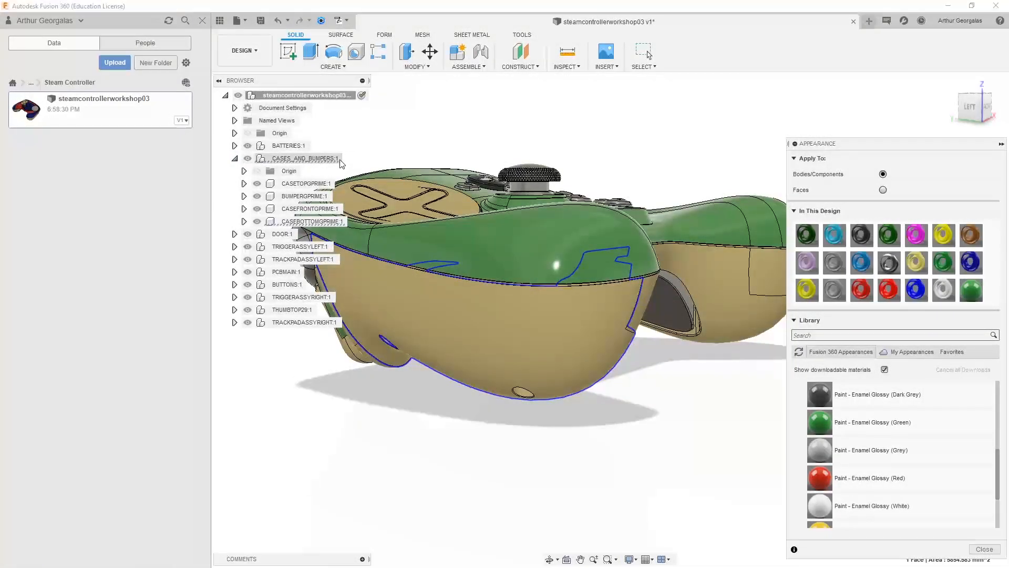
pyautogui.doubleClick(340, 160)
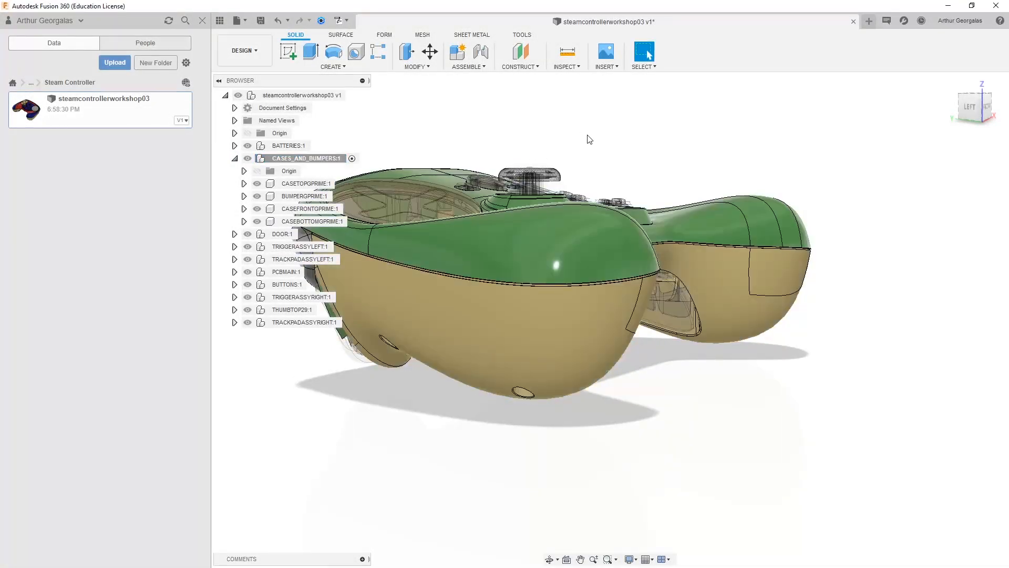
pyautogui.scroll(-2, 588, 138)
pyautogui.moveTo(474, 200); pyautogui.dragTo(512, 228, button='middle')
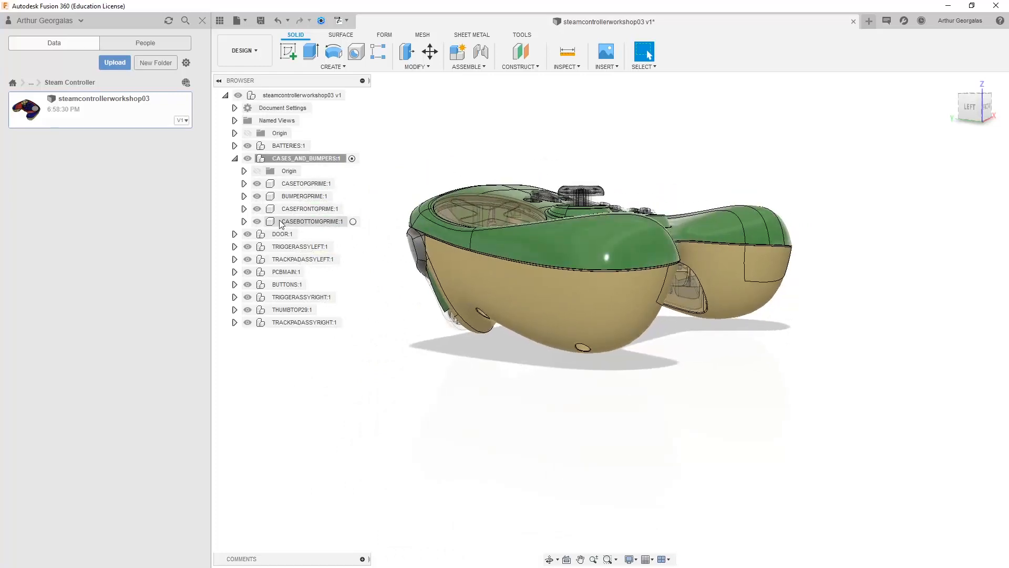
pyautogui.click(411, 258)
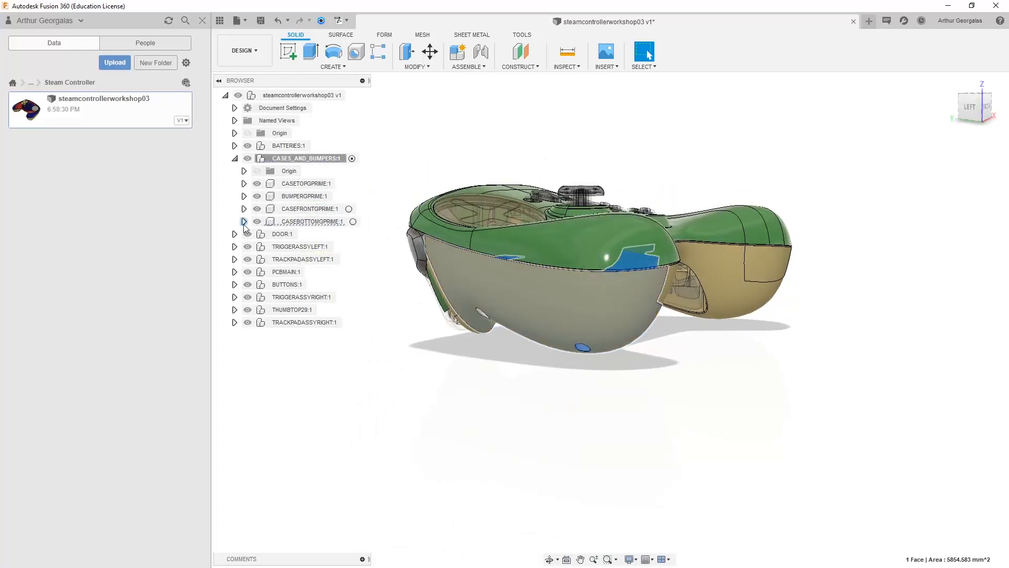
pyautogui.click(244, 221)
pyautogui.click(359, 221)
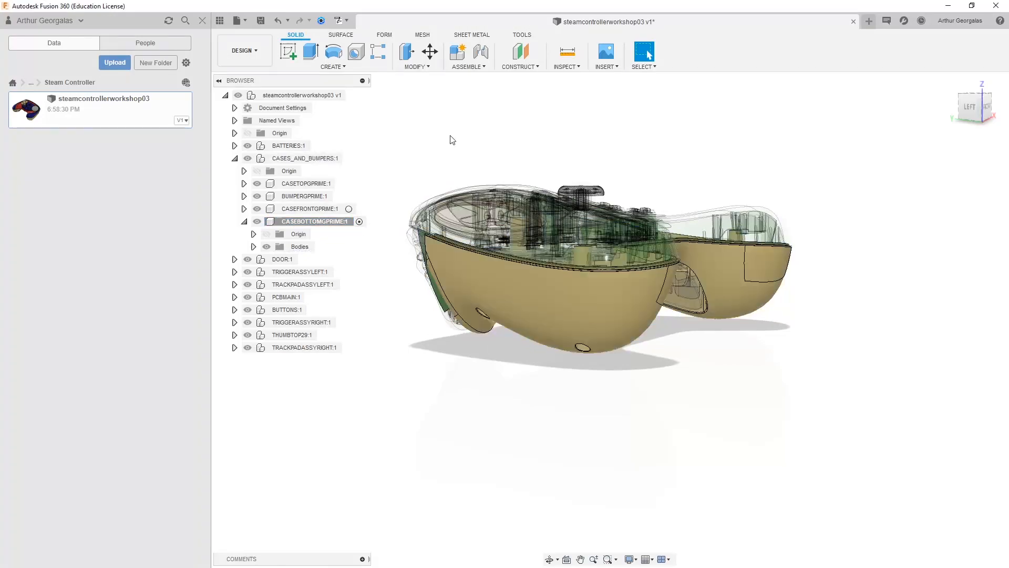
# Step: Expand the bodies of CASEBOTTOMGPRIME and select its surface body, Body1 (3021)
pyautogui.keyDown('shift'); pyautogui.moveTo(507, 208); pyautogui.dragTo(560, 228, button='middle'); pyautogui.keyUp('shift')
pyautogui.scroll(4, 551, 291)
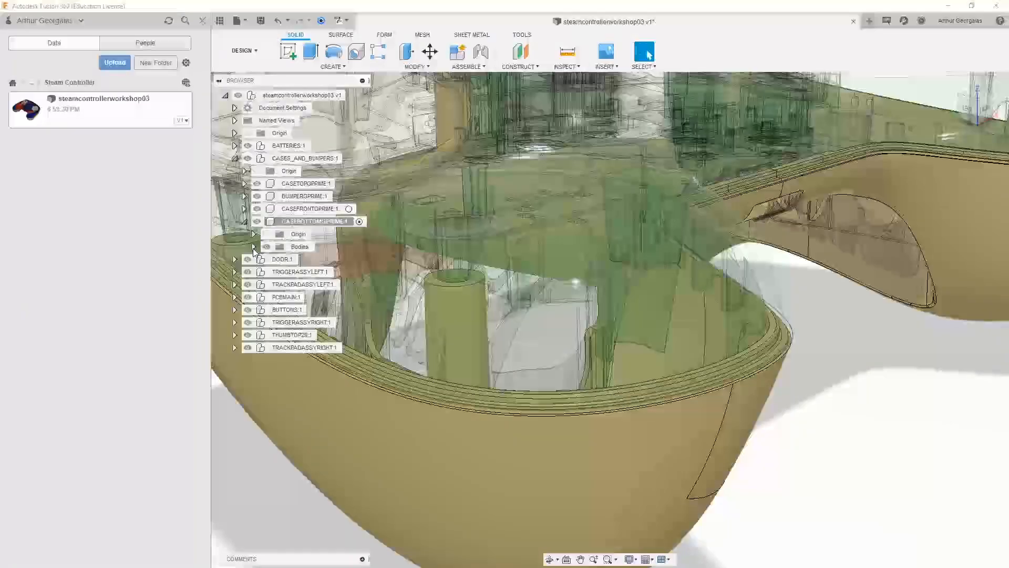
pyautogui.click(254, 247)
pyautogui.click(314, 259)
pyautogui.scroll(-5, 702, 313)
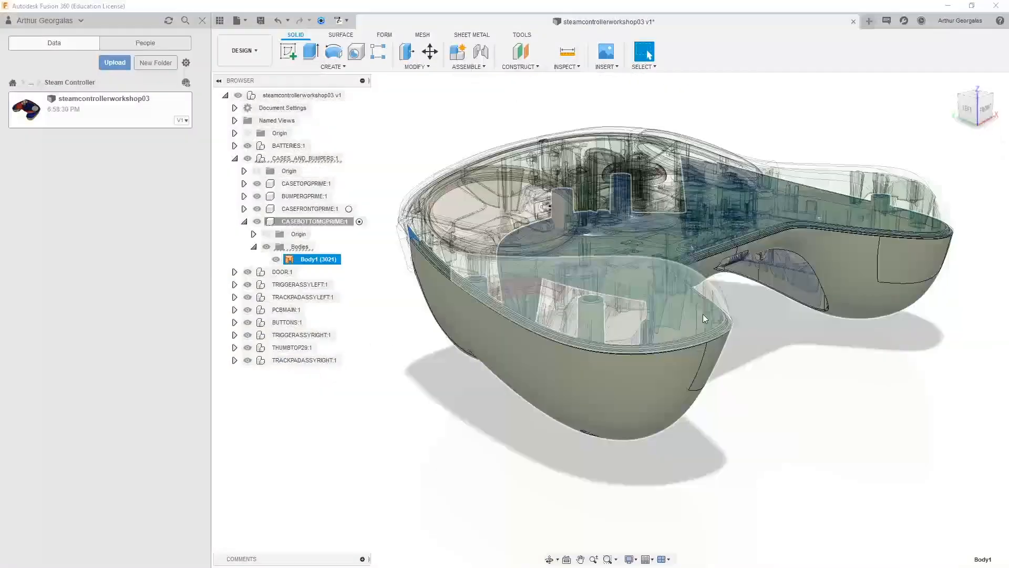
# Step: Examine the bottom case surface body from the side, back and front, comparing the colours of its inner and outer faces
pyautogui.keyDown('shift'); pyautogui.moveTo(766, 383); pyautogui.dragTo(798, 356, button='middle'); pyautogui.keyUp('shift')
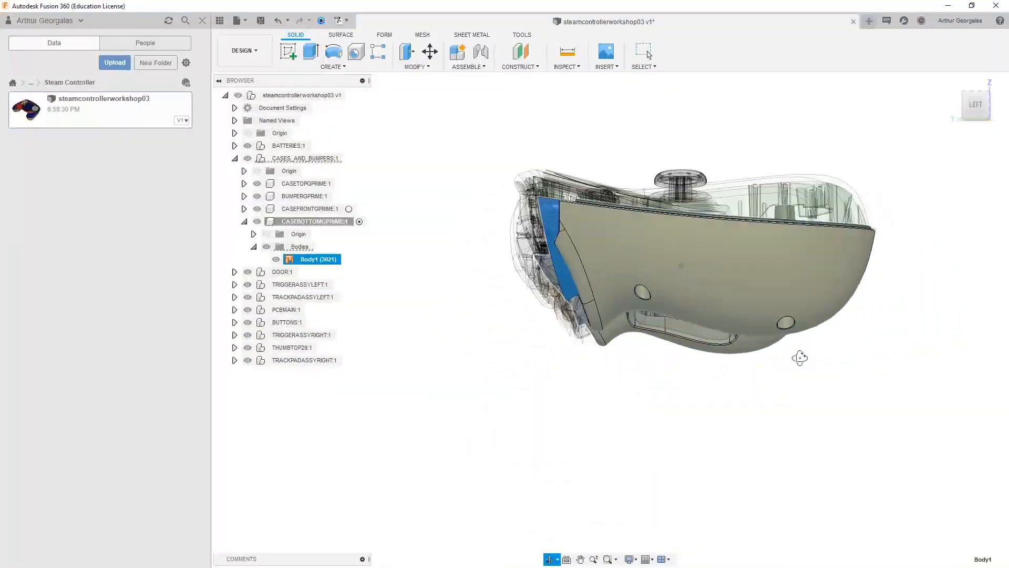
pyautogui.click(801, 384)
pyautogui.keyDown('shift'); pyautogui.moveTo(673, 286); pyautogui.dragTo(728, 283, button='middle'); pyautogui.keyUp('shift')
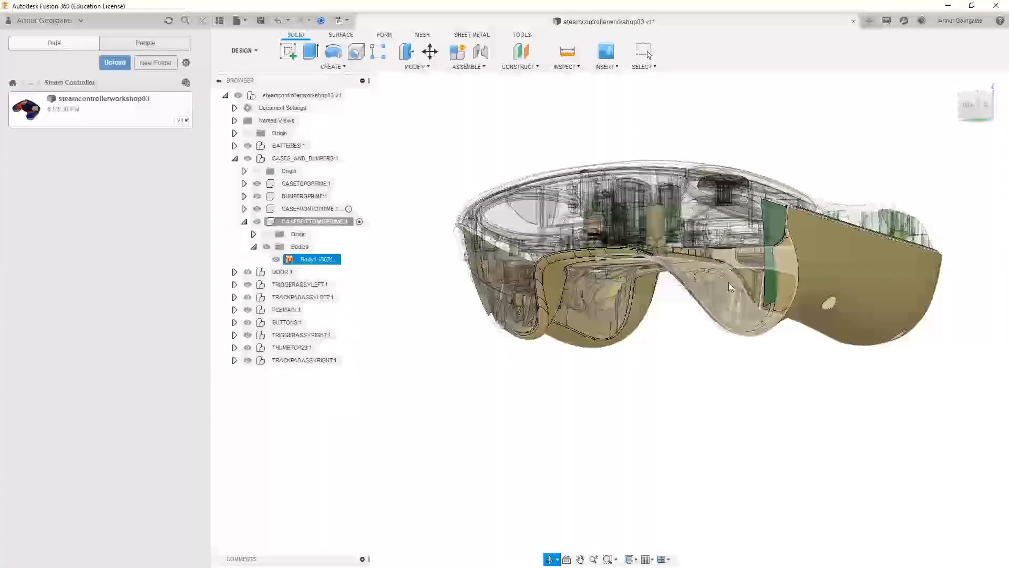
pyautogui.scroll(8, 799, 257)
pyautogui.keyDown('shift'); pyautogui.moveTo(796, 261); pyautogui.dragTo(707, 266, button='middle'); pyautogui.keyUp('shift')
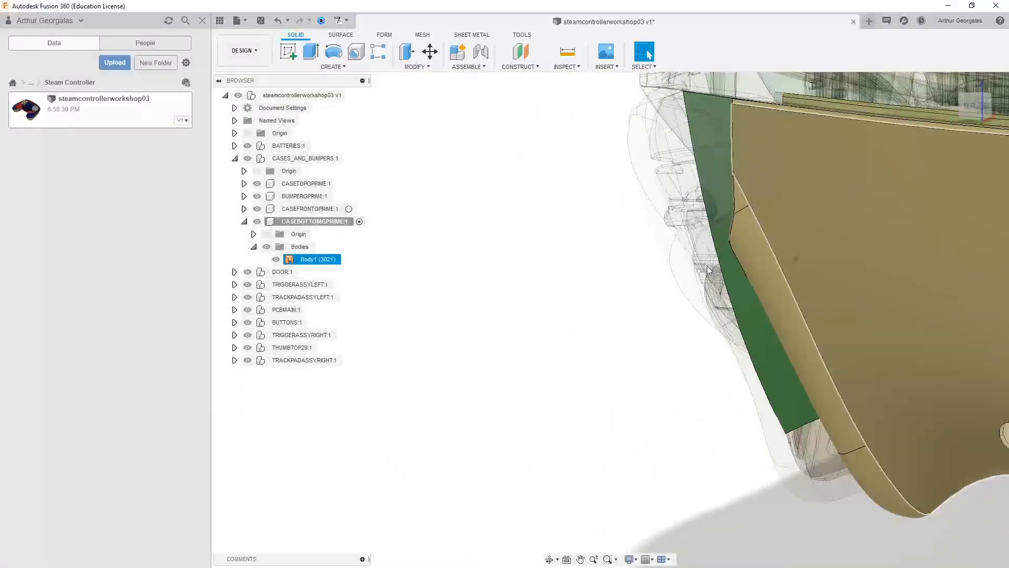
pyautogui.scroll(-5, 605, 261)
pyautogui.keyDown('shift'); pyautogui.moveTo(625, 266); pyautogui.dragTo(632, 315, button='middle'); pyautogui.keyUp('shift')
pyautogui.scroll(-5, 636, 316)
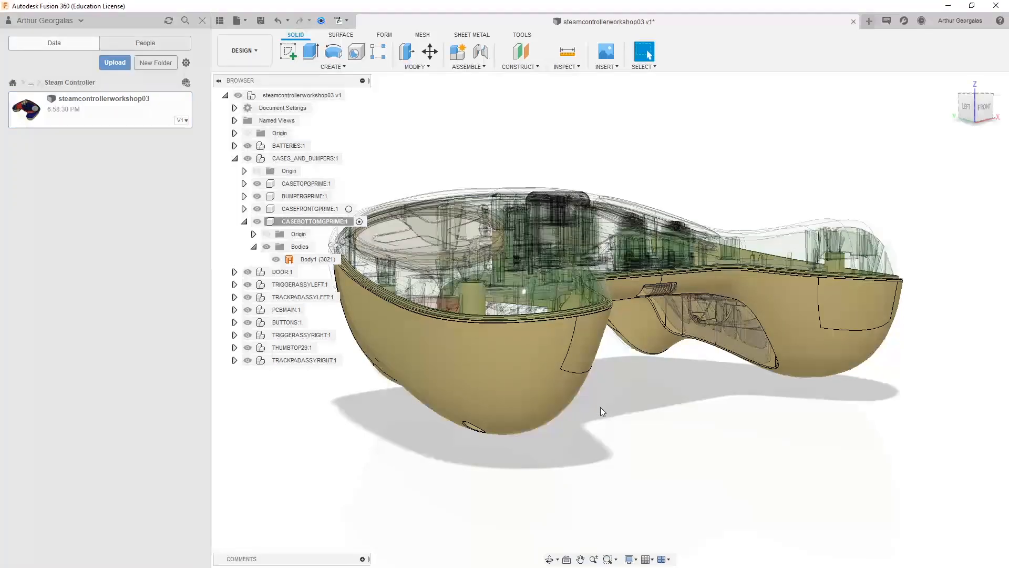
pyautogui.keyDown('shift'); pyautogui.moveTo(593, 405); pyautogui.dragTo(535, 401, button='middle'); pyautogui.keyUp('shift')
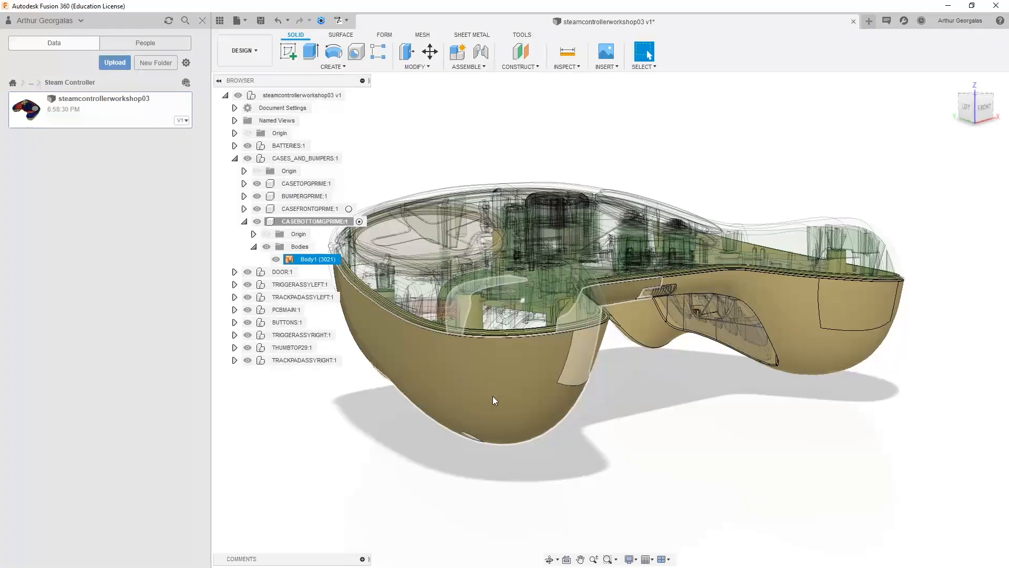
# Step: Reverse the normals of the bottom case's surface body, Body1 (3021), using Reverse Normal
pyautogui.moveTo(516, 370); pyautogui.dragTo(543, 278, button='middle')
pyautogui.click(502, 158)
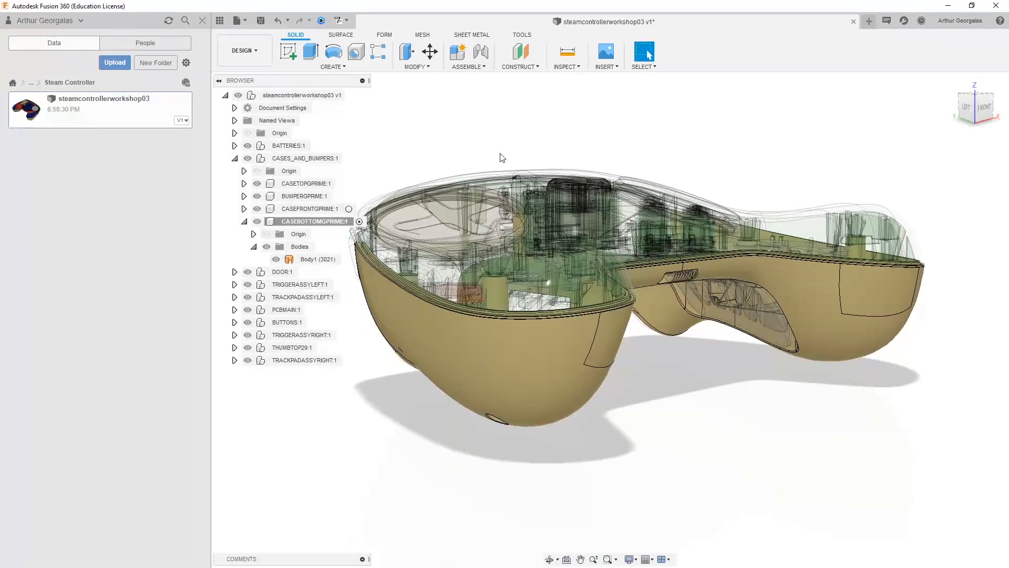
pyautogui.click(498, 260)
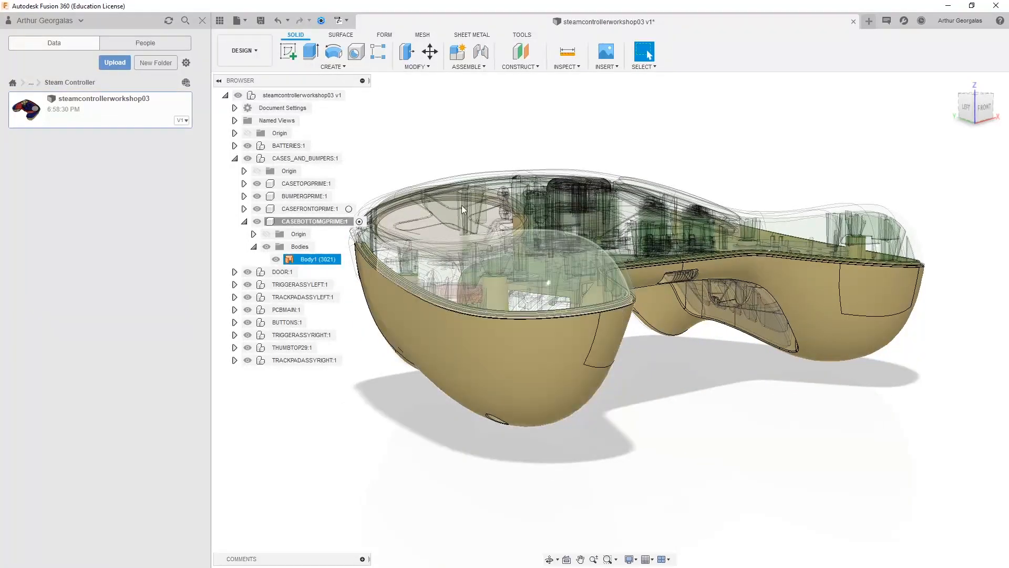
pyautogui.click(438, 84)
pyautogui.click(418, 68)
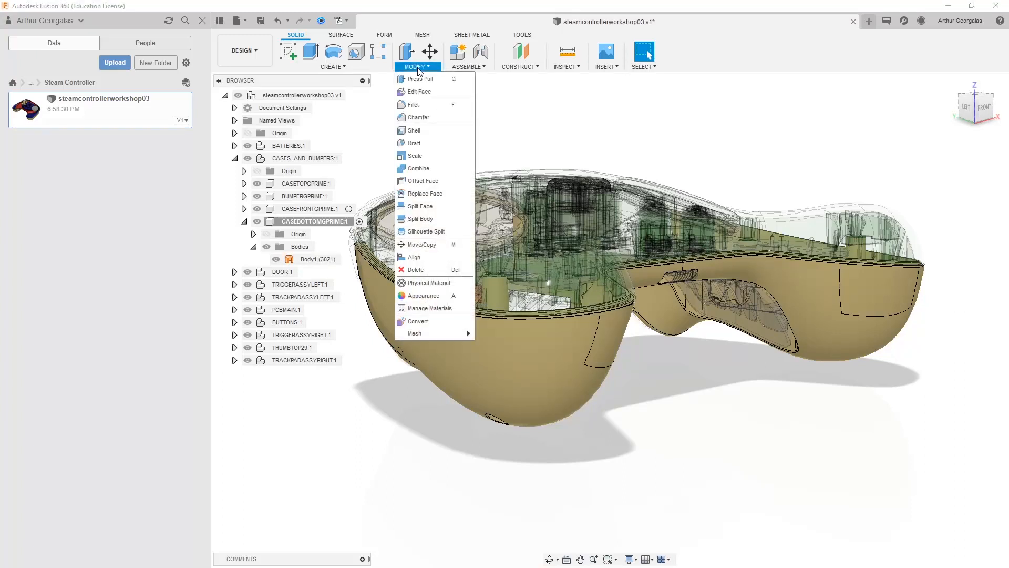
pyautogui.click(331, 35)
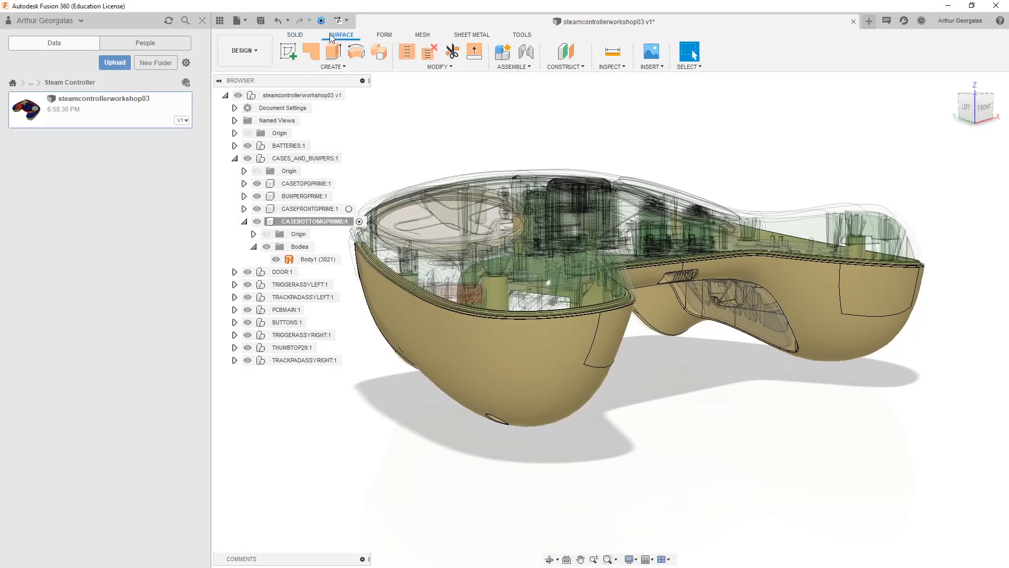
pyautogui.click(434, 68)
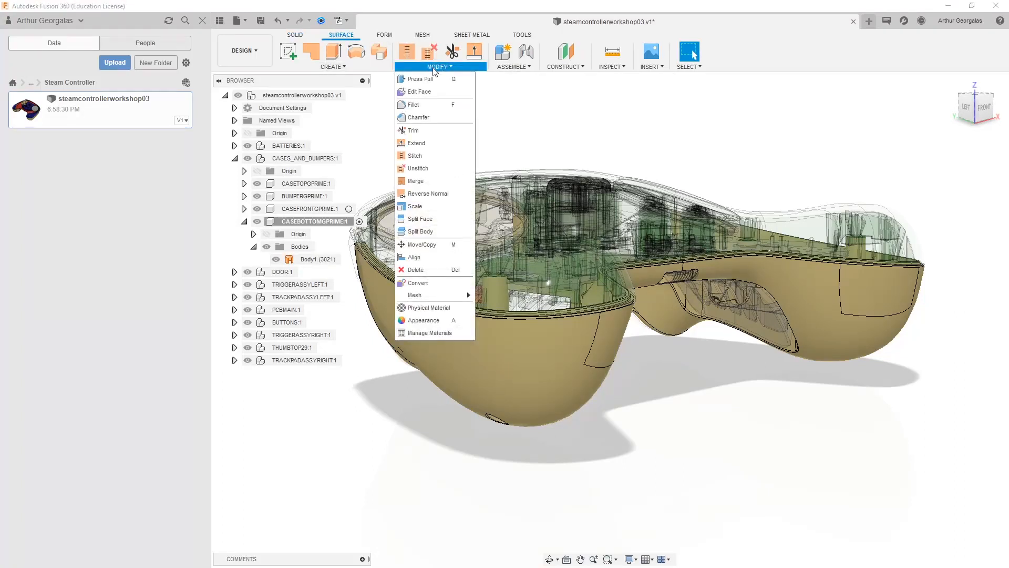
pyautogui.click(444, 194)
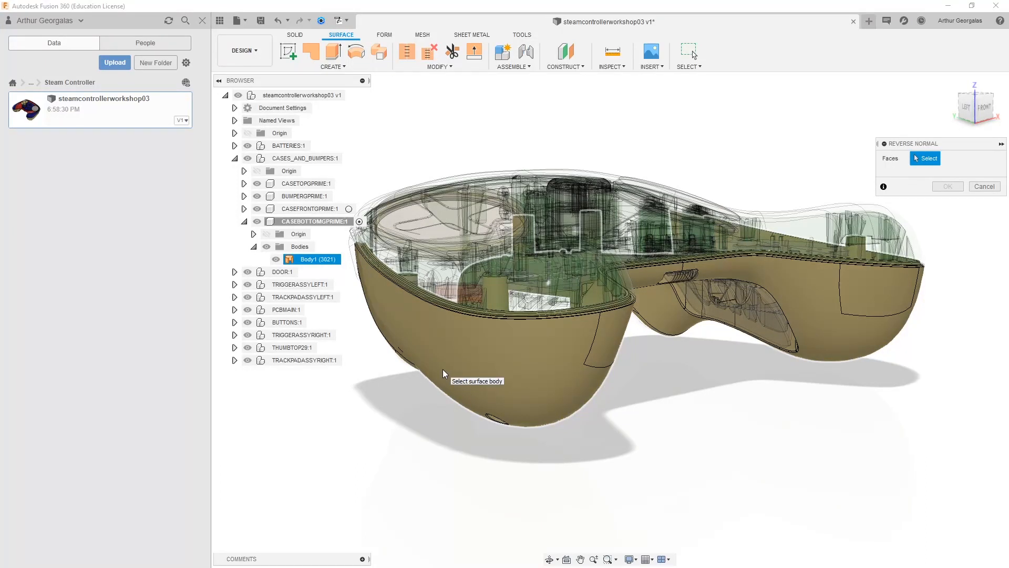
pyautogui.click(479, 366)
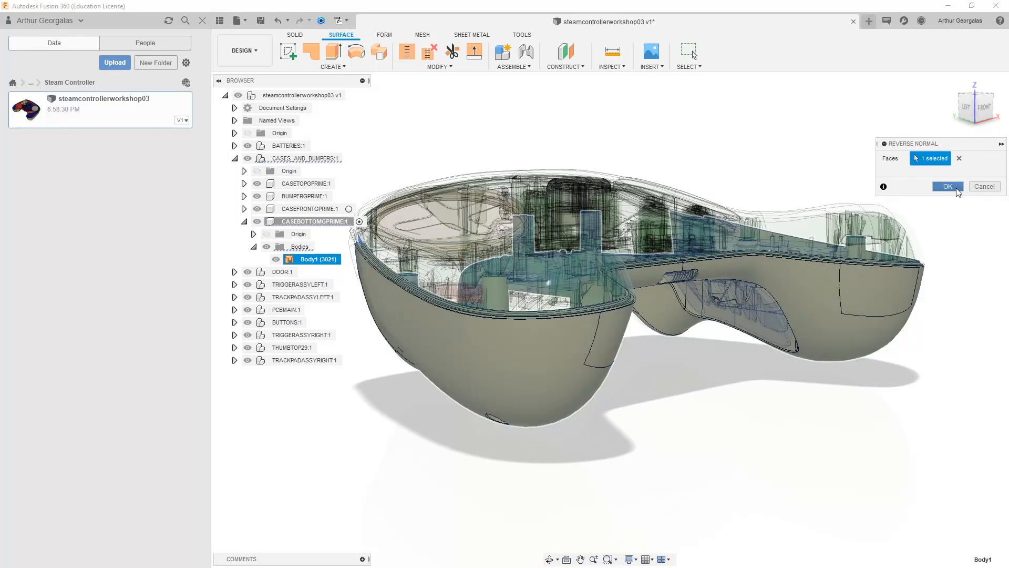
pyautogui.click(947, 187)
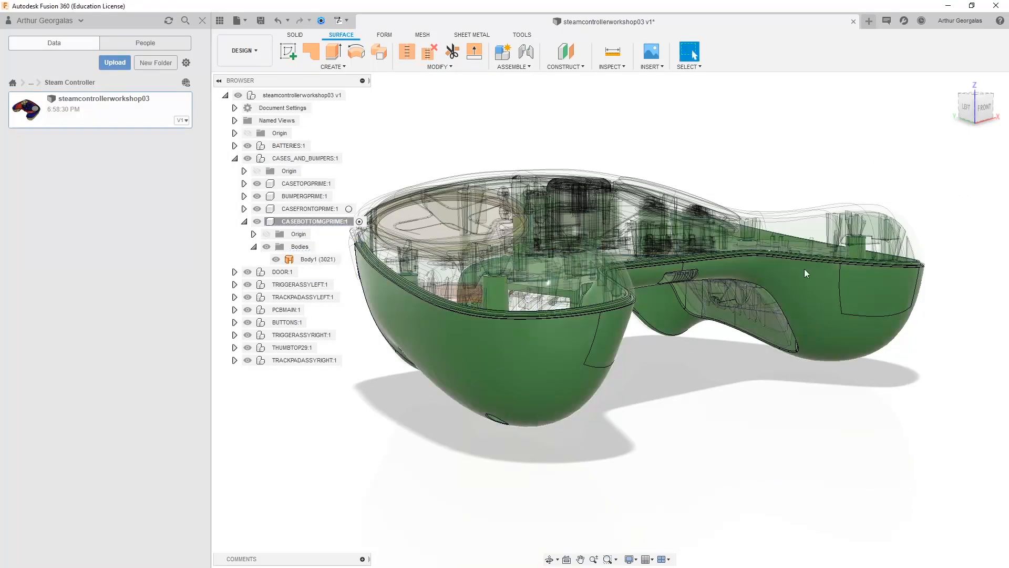
# Step: Examine the bottom case's surfaces up close from the back and front to check their colour
pyautogui.keyDown('shift'); pyautogui.moveTo(680, 382); pyautogui.dragTo(912, 366, button='middle'); pyautogui.keyUp('shift')
pyautogui.scroll(5, 912, 366)
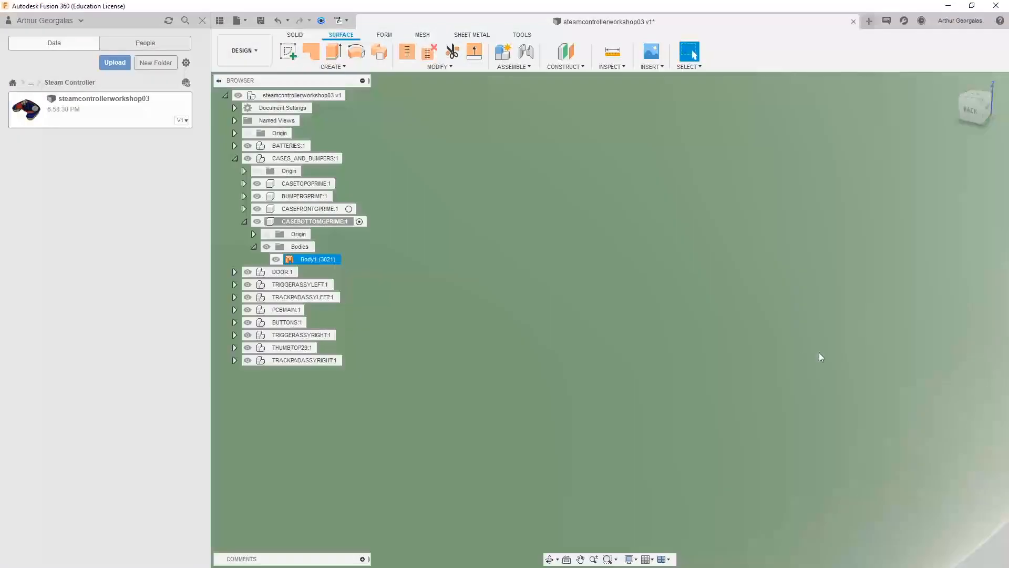
pyautogui.scroll(-3, 819, 353)
pyautogui.press('Escape')
pyautogui.scroll(3, 622, 325)
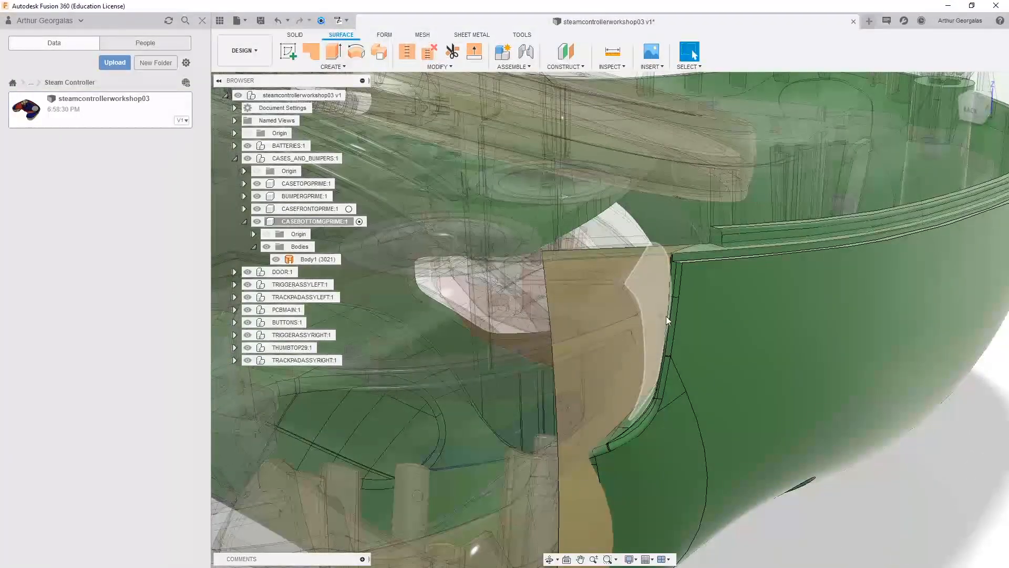
pyautogui.keyDown('shift'); pyautogui.moveTo(699, 317); pyautogui.dragTo(731, 404, button='middle'); pyautogui.keyUp('shift')
pyautogui.scroll(-10, 596, 337)
pyautogui.click(730, 404)
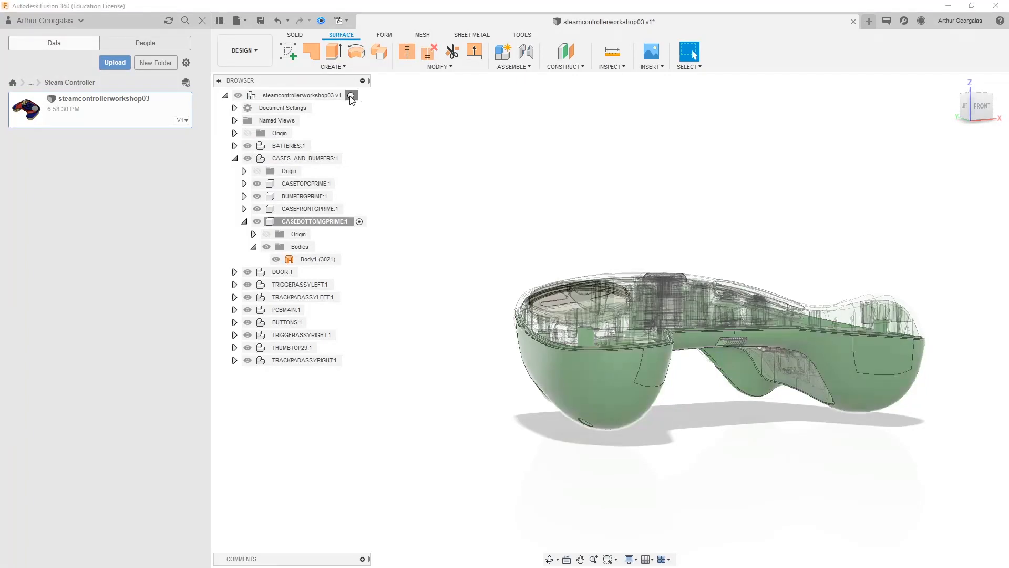
# Step: Activate the top-level steamcontrollerworkshop03 assembly and bring the tan left trackpad and trigger into view
pyautogui.click(351, 95)
pyautogui.keyDown('shift'); pyautogui.moveTo(663, 211); pyautogui.dragTo(699, 262, button='middle'); pyautogui.keyUp('shift')
pyautogui.scroll(5, 556, 300)
pyautogui.keyDown('shift'); pyautogui.moveTo(547, 311); pyautogui.dragTo(617, 184, button='middle'); pyautogui.keyUp('shift')
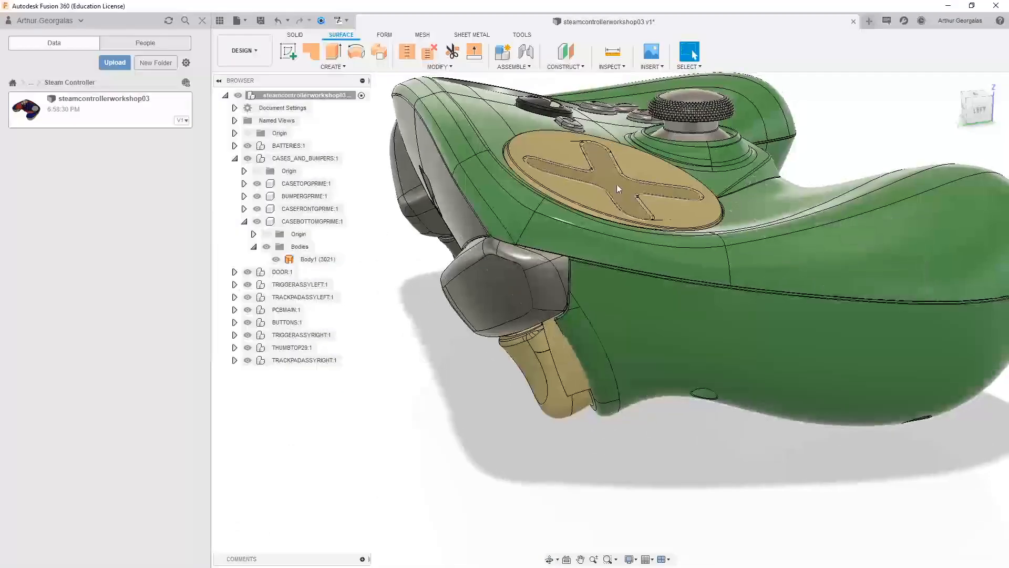
# Step: Reverse the normals of the tan left trackpad and left trigger surface bodies
pyautogui.click(439, 66)
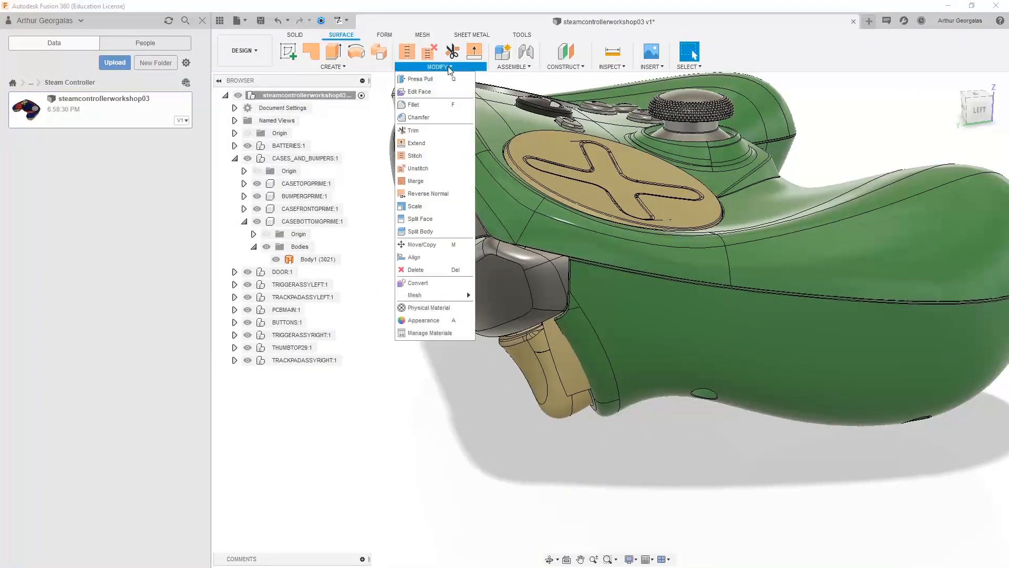
pyautogui.click(427, 194)
pyautogui.click(551, 231)
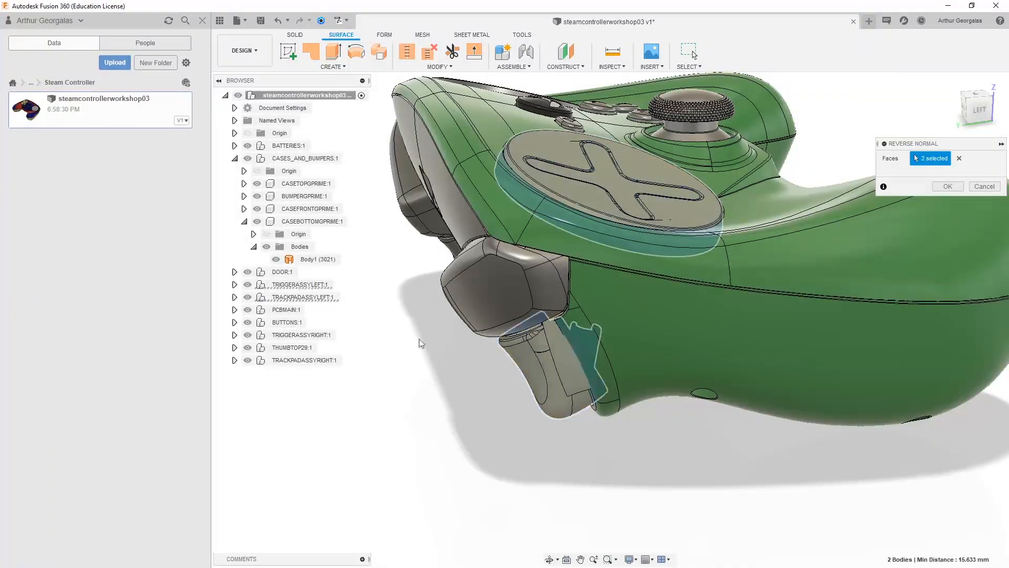
pyautogui.keyDown('shift'); pyautogui.moveTo(546, 374); pyautogui.dragTo(704, 260, button='middle'); pyautogui.keyUp('shift')
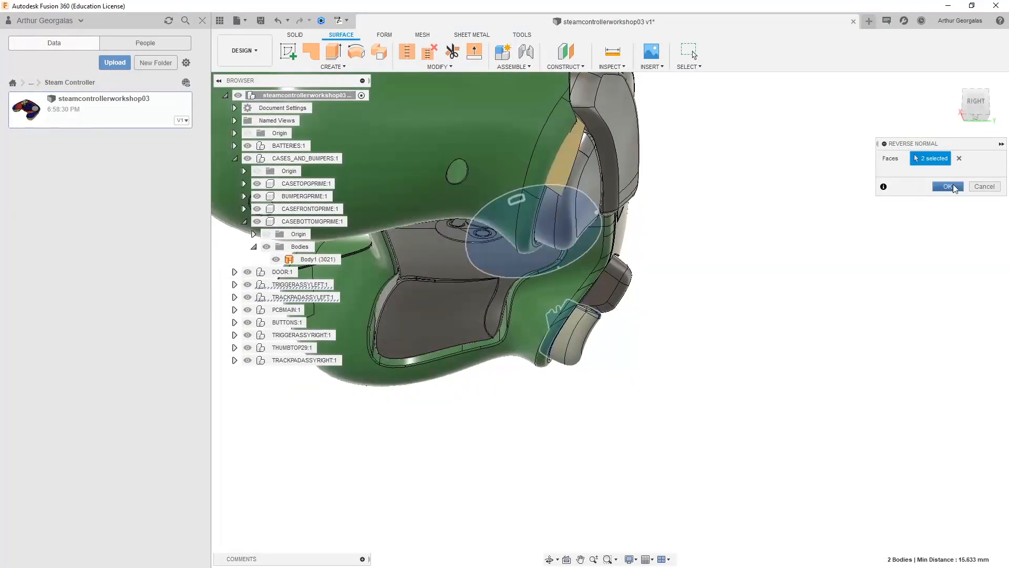
pyautogui.click(947, 186)
# Step: Examine the whole controller from the side and back, including the triggers, bumpers and USB port opening
pyautogui.keyDown('shift'); pyautogui.moveTo(676, 315); pyautogui.dragTo(478, 338, button='middle'); pyautogui.keyUp('shift')
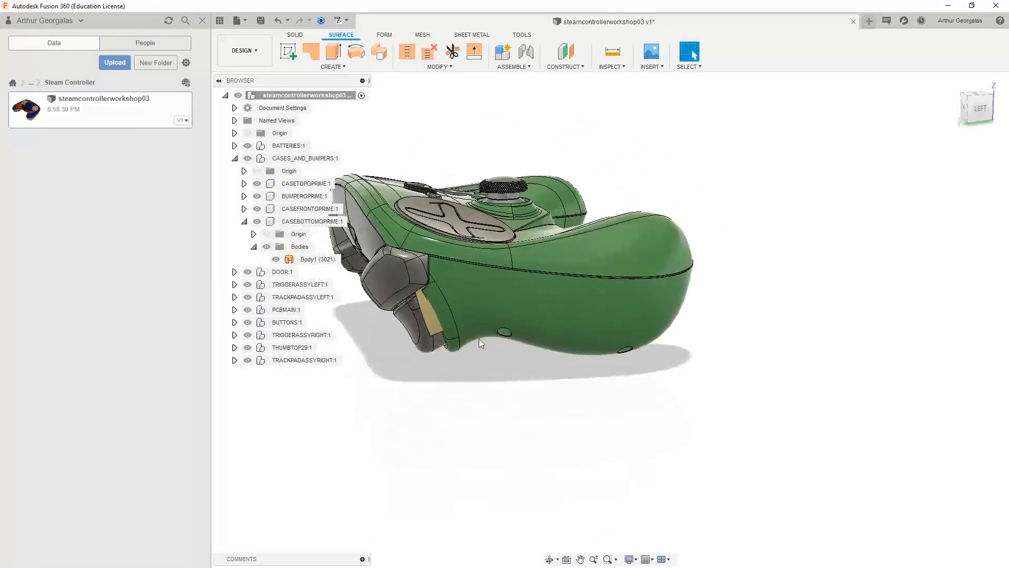
pyautogui.click(430, 314)
pyautogui.click(531, 388)
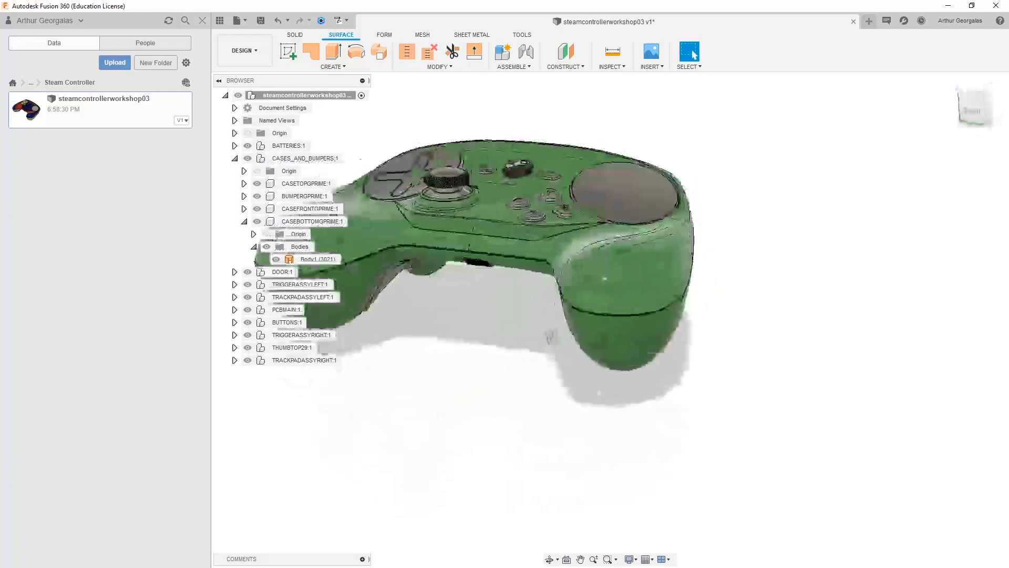
pyautogui.keyDown('shift'); pyautogui.moveTo(550, 335); pyautogui.dragTo(753, 308, button='middle'); pyautogui.keyUp('shift')
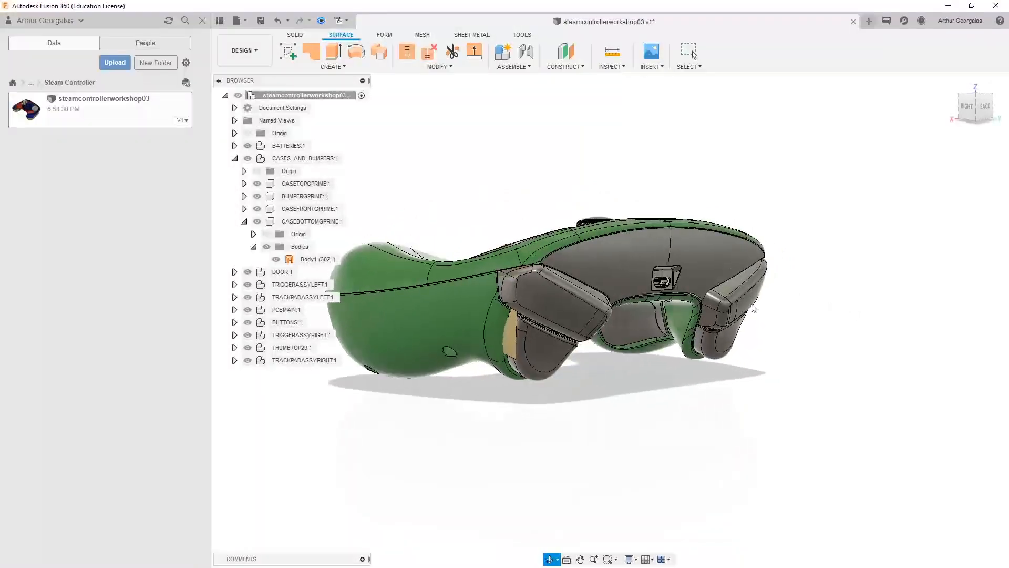
pyautogui.scroll(5, 608, 285)
pyautogui.scroll(-4, 552, 282)
pyautogui.scroll(5, 624, 273)
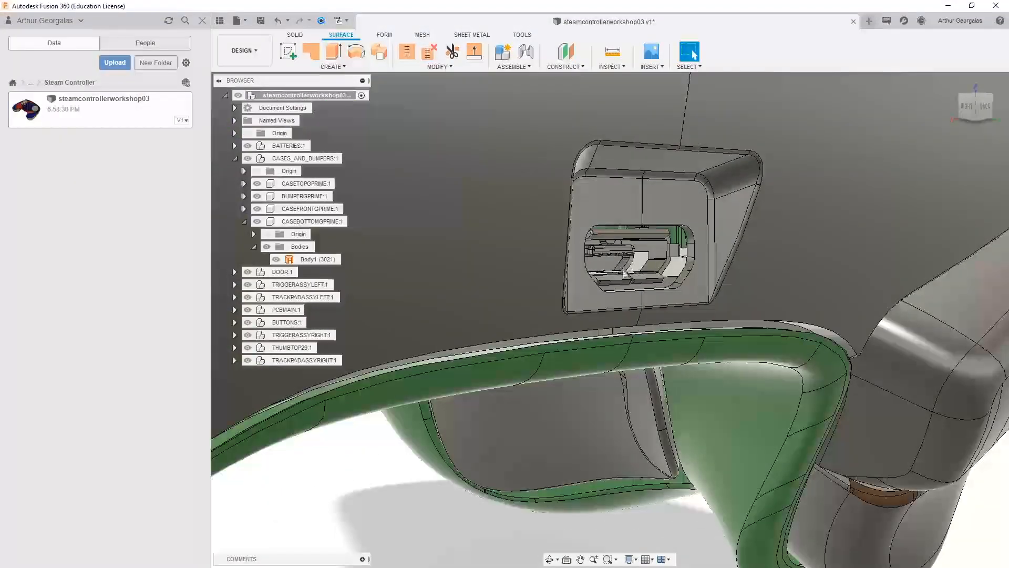
pyautogui.keyDown('shift'); pyautogui.moveTo(624, 274); pyautogui.dragTo(678, 340, button='middle'); pyautogui.keyUp('shift')
pyautogui.scroll(3, 678, 341)
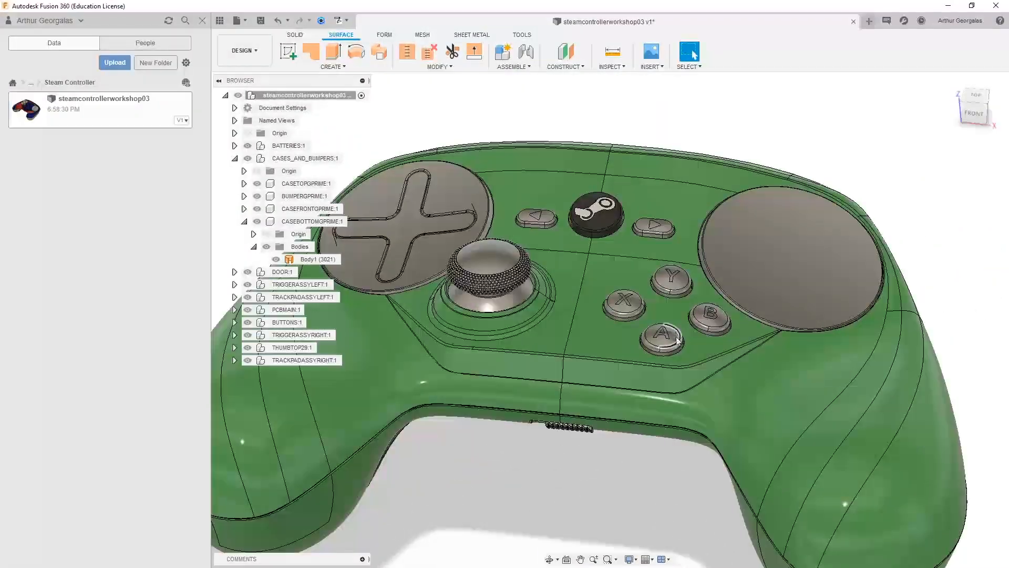
# Step: Examine the thumbstick's dotted grip texture up close and the case's handles from several sides
pyautogui.keyDown('shift'); pyautogui.moveTo(536, 416); pyautogui.dragTo(539, 399, button='middle'); pyautogui.keyUp('shift')
pyautogui.keyDown('shift'); pyautogui.moveTo(447, 317); pyautogui.dragTo(522, 326, button='middle'); pyautogui.keyUp('shift')
pyautogui.scroll(8, 522, 326)
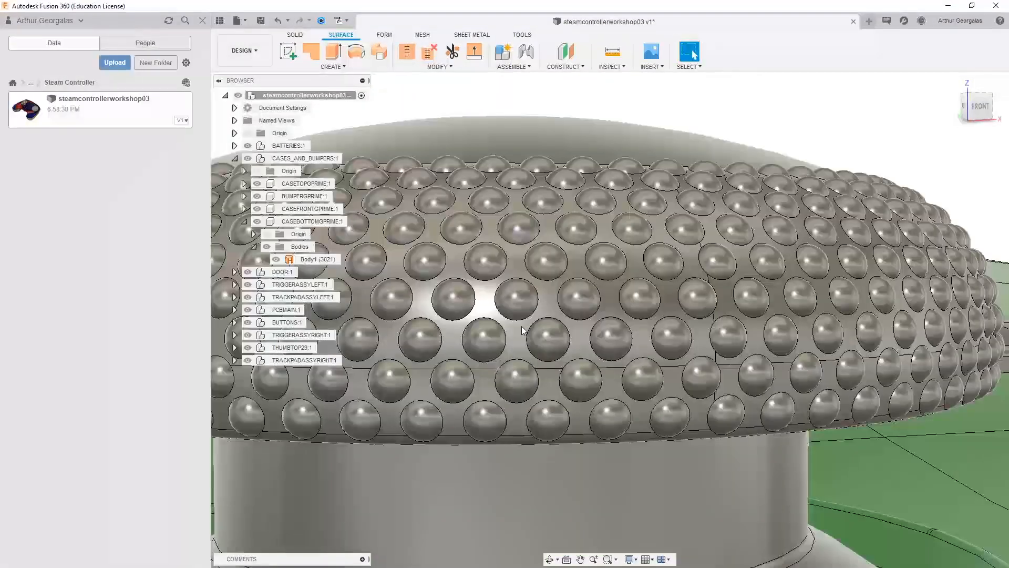
pyautogui.scroll(-5, 624, 334)
pyautogui.keyDown('shift'); pyautogui.moveTo(604, 334); pyautogui.dragTo(792, 361, button='middle'); pyautogui.keyUp('shift')
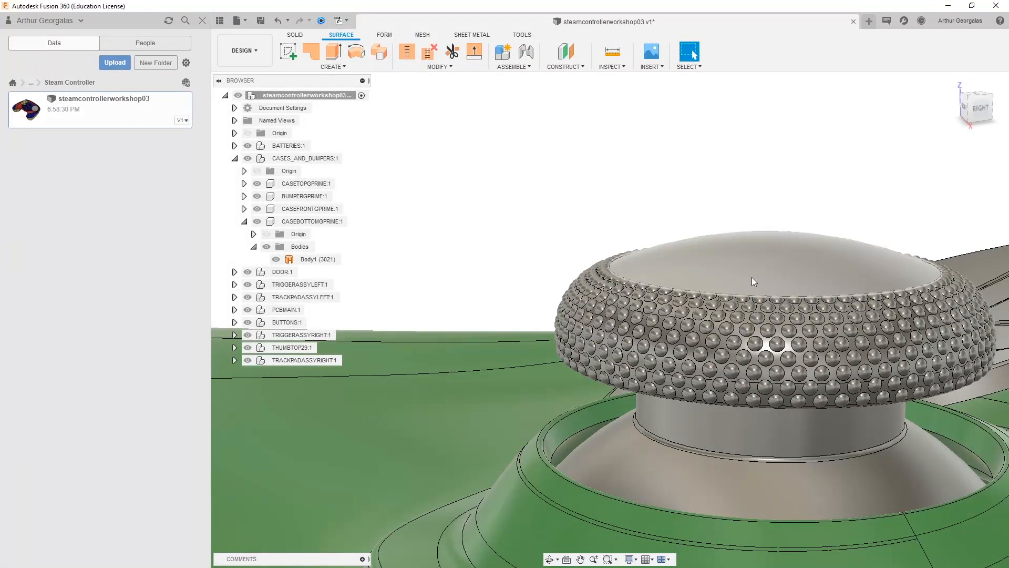
pyautogui.scroll(-6, 698, 283)
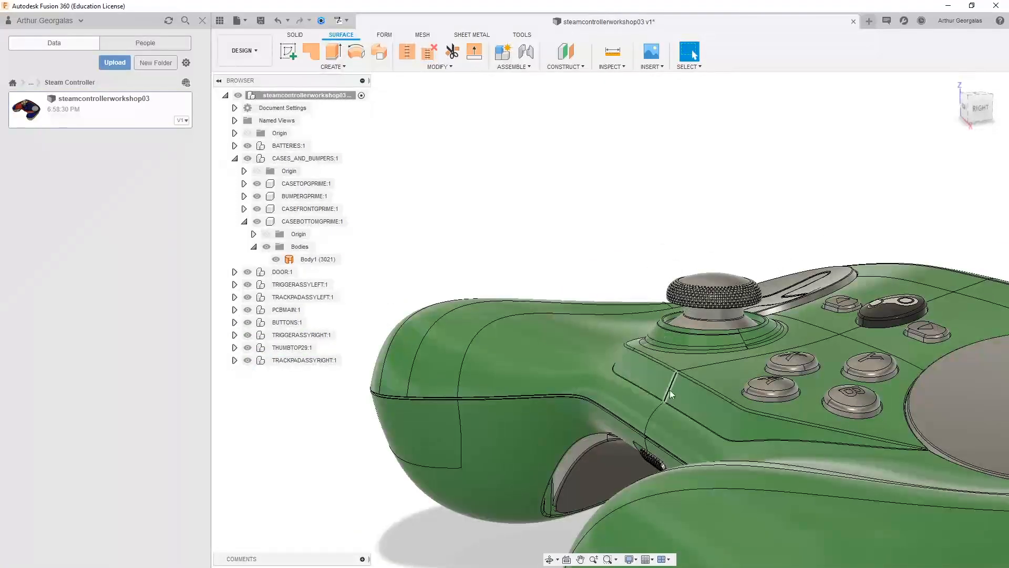
pyautogui.keyDown('shift'); pyautogui.moveTo(671, 394); pyautogui.dragTo(732, 339, button='middle'); pyautogui.keyUp('shift')
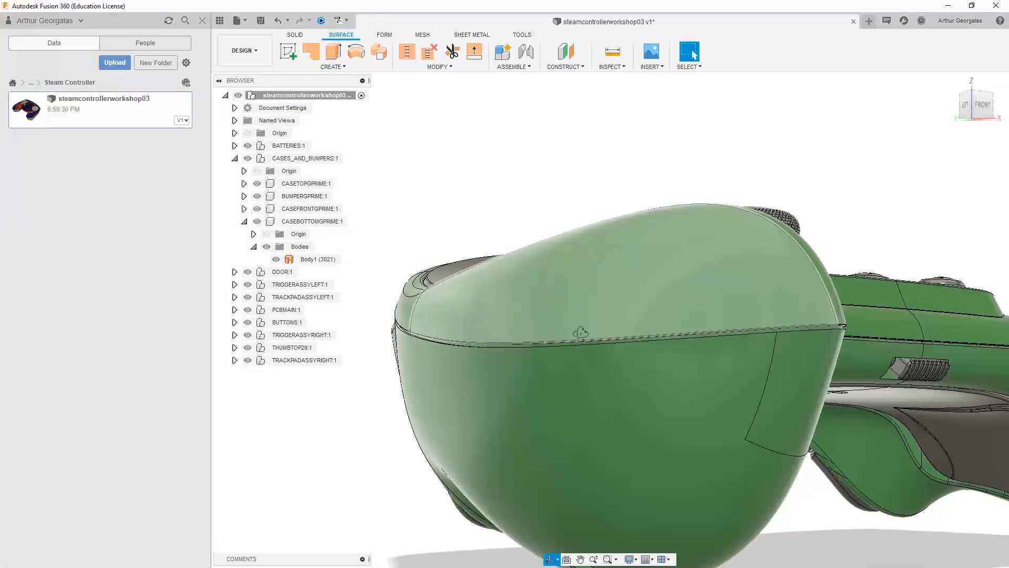
pyautogui.keyDown('shift'); pyautogui.moveTo(580, 332); pyautogui.dragTo(613, 339, button='middle'); pyautogui.keyUp('shift')
pyautogui.scroll(-4, 614, 339)
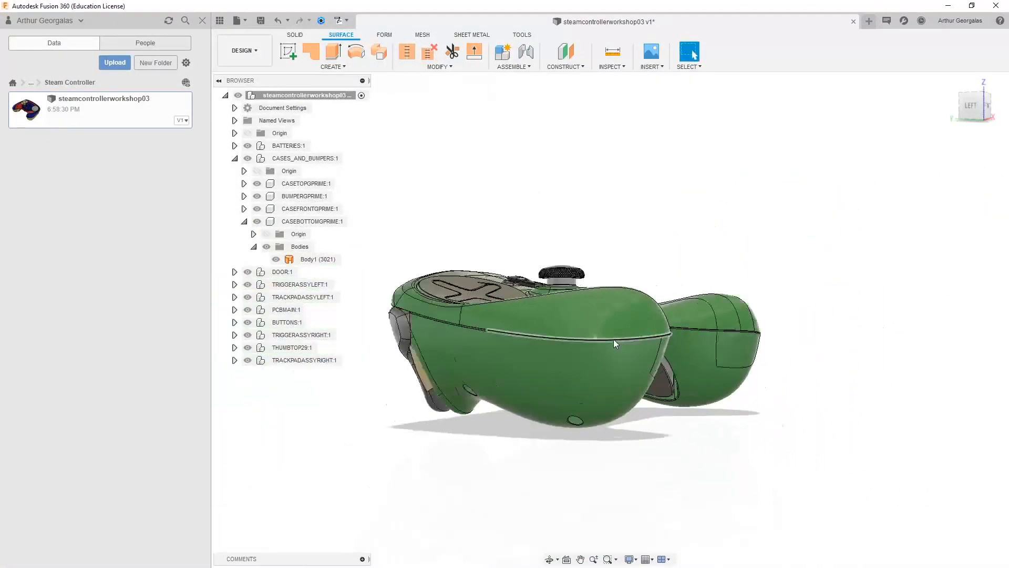
pyautogui.scroll(-1, 613, 339)
# Step: Inspect the controller in the standard left and back views
pyautogui.click(972, 104)
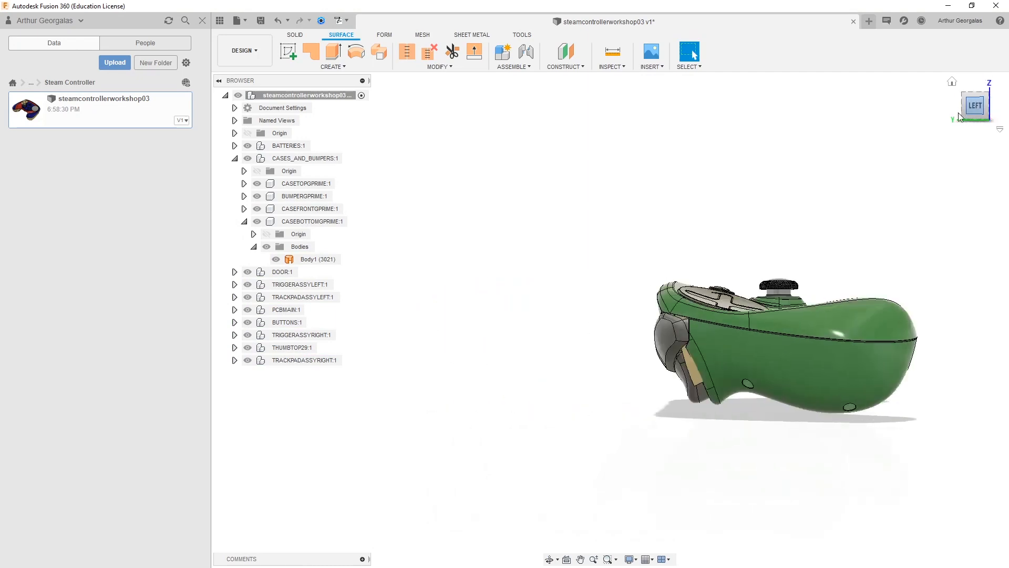
pyautogui.click(769, 336)
pyautogui.scroll(2, 783, 336)
pyautogui.scroll(3, 905, 332)
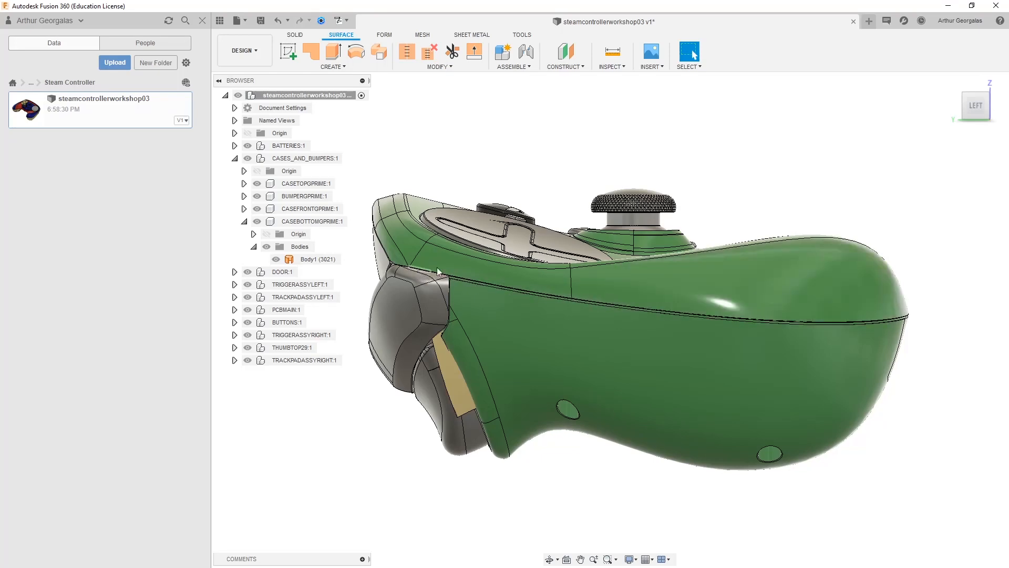
pyautogui.scroll(5, 552, 274)
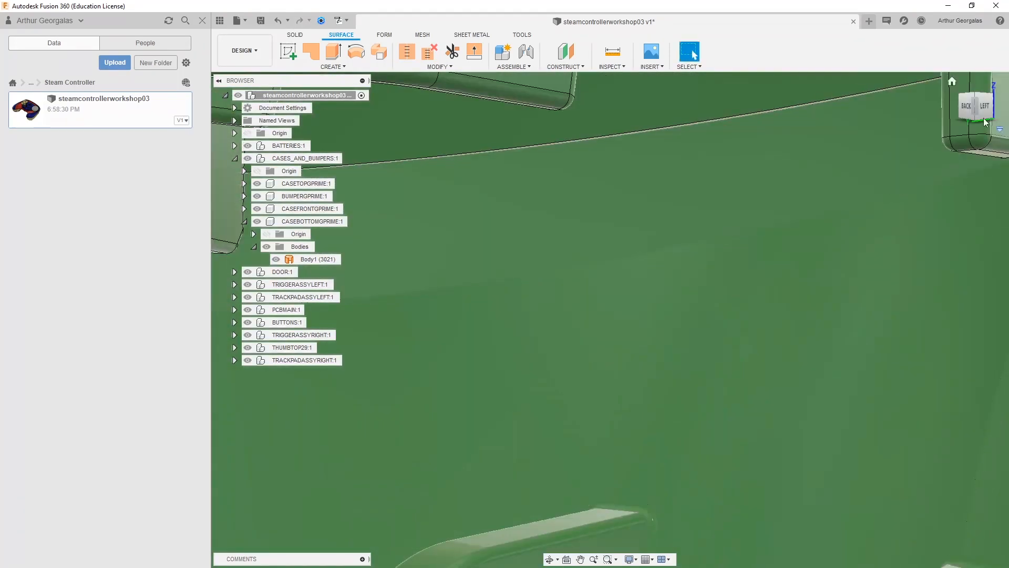
pyautogui.click(968, 108)
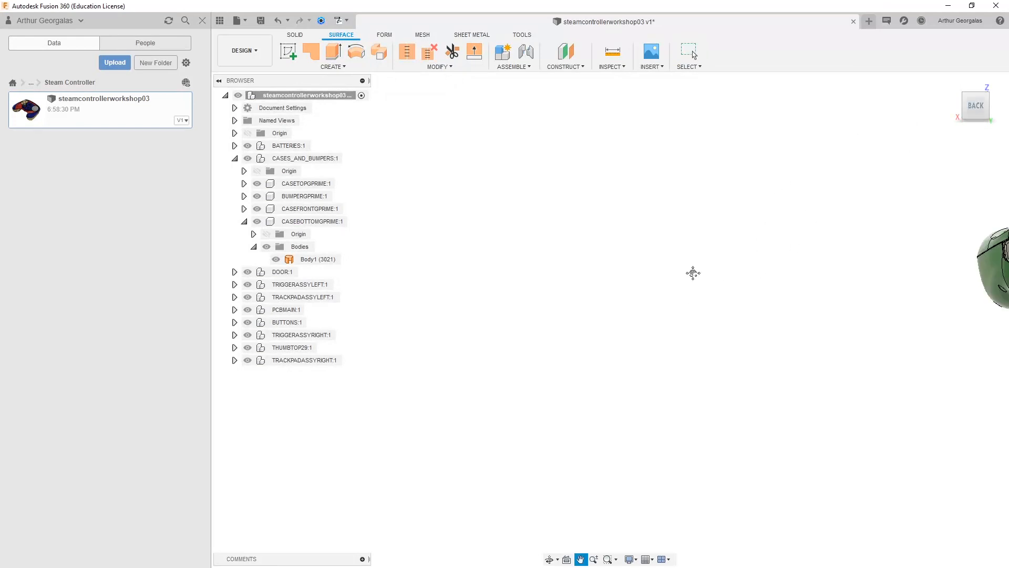
pyautogui.moveTo(811, 261); pyautogui.dragTo(495, 291, button='middle')
pyautogui.moveTo(846, 257); pyautogui.dragTo(748, 262, button='middle')
pyautogui.scroll(5, 748, 263)
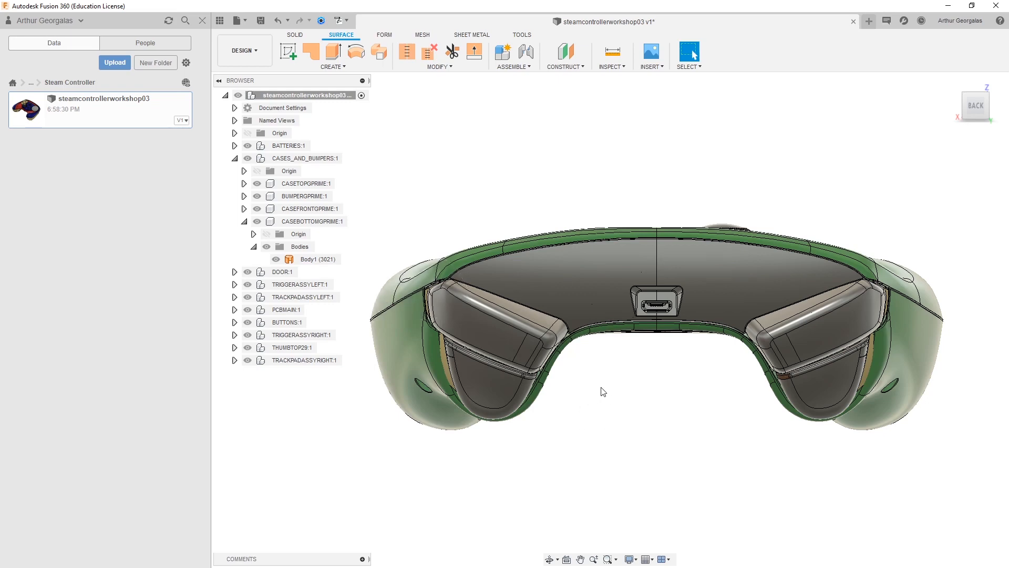
# Step: Measure the distance between the left handle's outer edge and the right handle's outer face
pyautogui.keyDown('shift'); pyautogui.moveTo(600, 387); pyautogui.dragTo(791, 443, button='middle'); pyautogui.keyUp('shift')
pyautogui.scroll(-5, 736, 410)
pyautogui.moveTo(791, 443); pyautogui.dragTo(719, 465, button='middle')
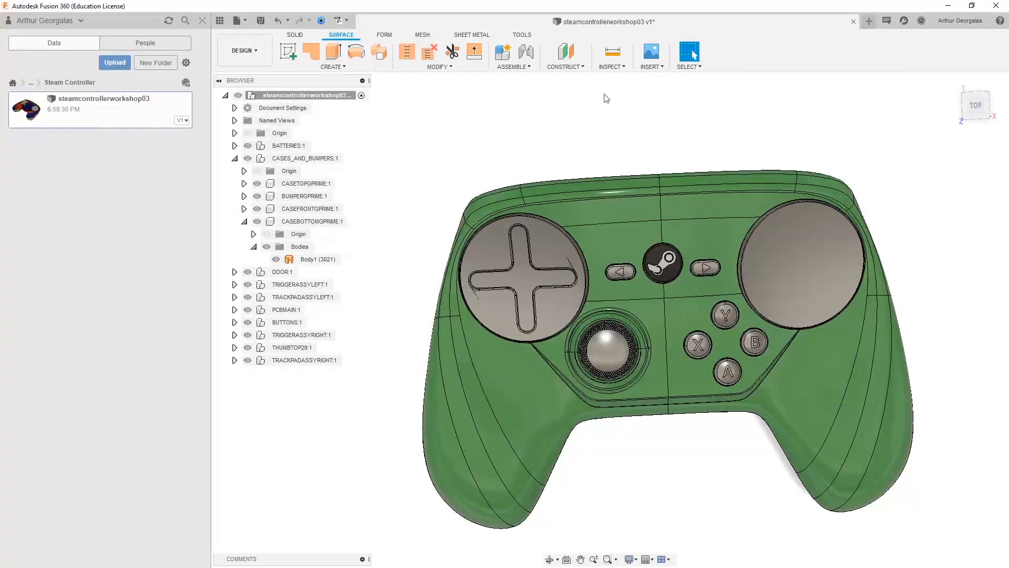
pyautogui.click(616, 57)
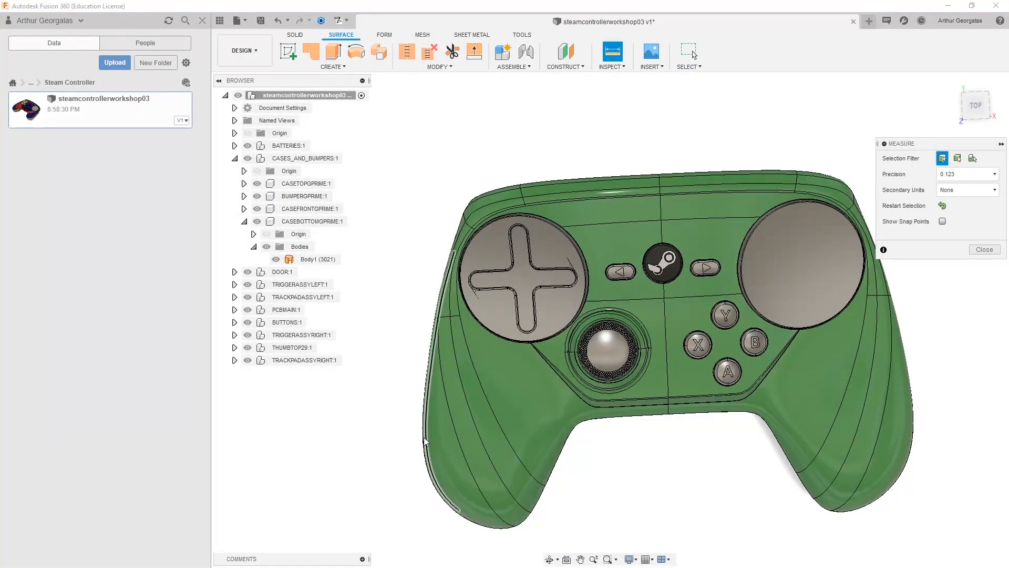
pyautogui.click(425, 441)
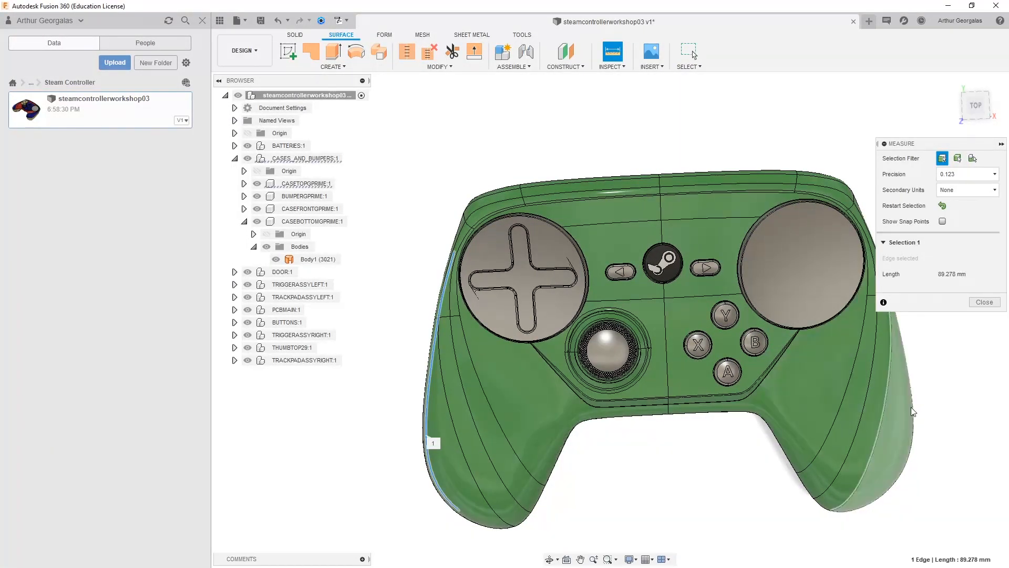
pyautogui.click(852, 439)
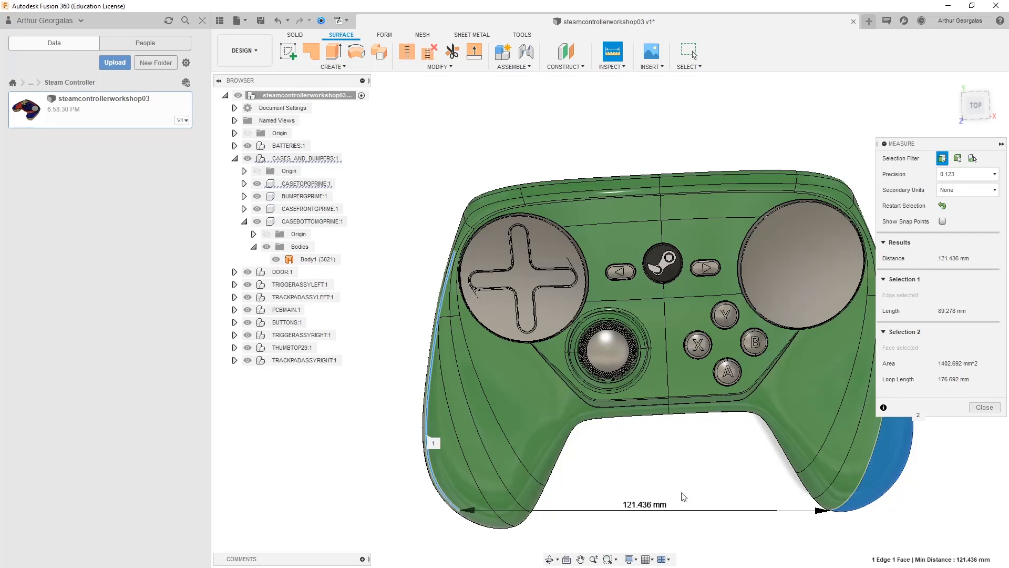
pyautogui.keyDown('shift'); pyautogui.moveTo(684, 497); pyautogui.dragTo(768, 481, button='middle'); pyautogui.keyUp('shift')
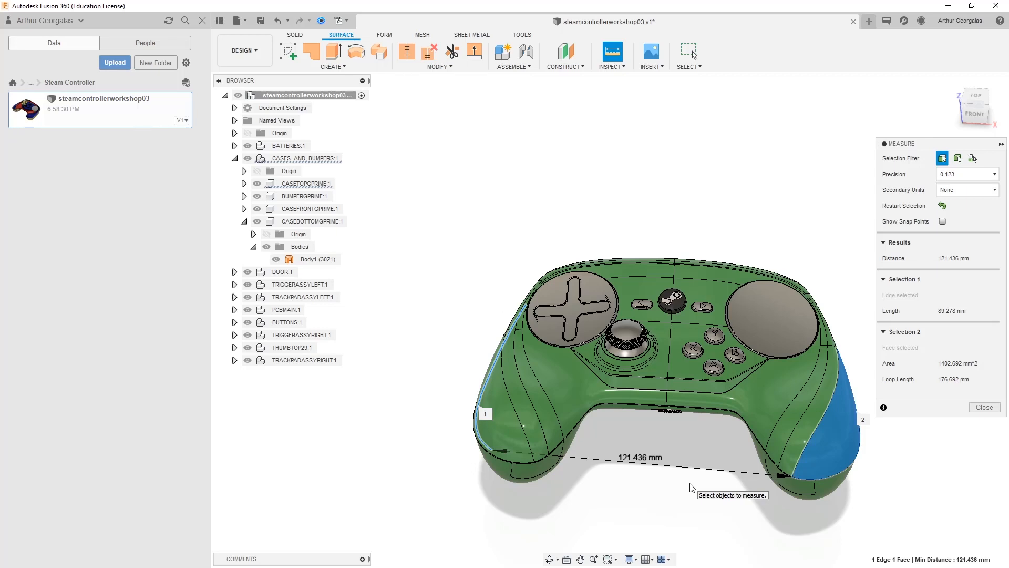
# Step: Clear the measured handle selections and close the Measure command
pyautogui.click(446, 261)
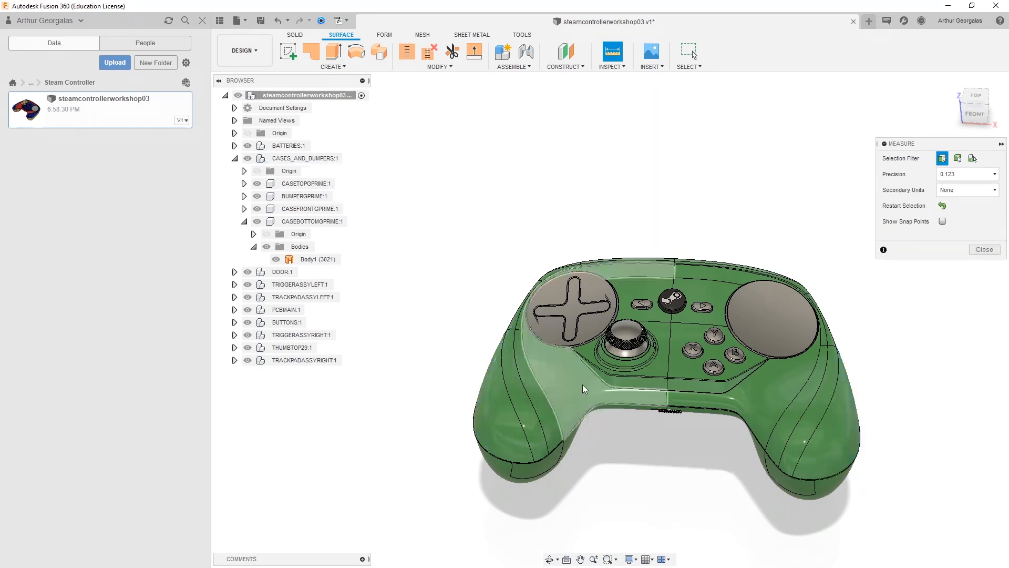
pyautogui.keyDown('shift'); pyautogui.moveTo(582, 383); pyautogui.dragTo(1008, 266, button='middle'); pyautogui.keyUp('shift')
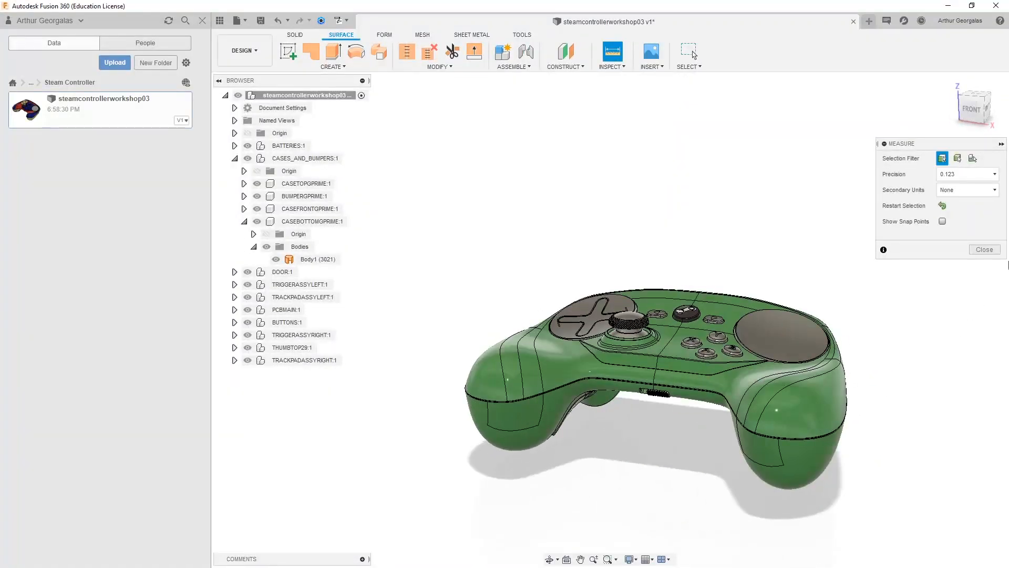
pyautogui.click(984, 250)
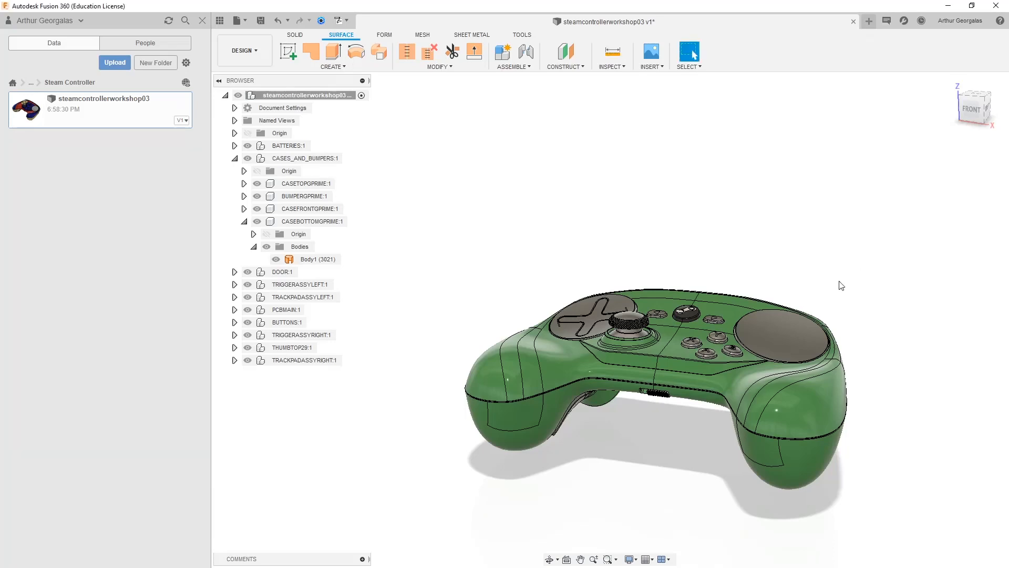
# Step: Examine the controller's front, back and handles from low and high angles, with a close look at the left handle's surfaces
pyautogui.keyDown('shift'); pyautogui.moveTo(889, 421); pyautogui.dragTo(900, 389, button='middle'); pyautogui.keyUp('shift')
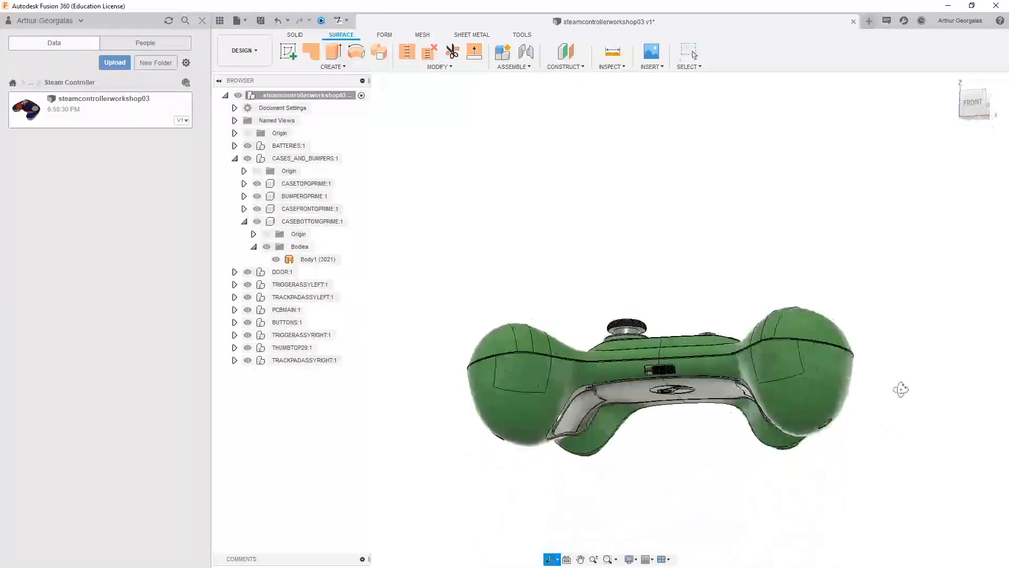
pyautogui.scroll(10, 502, 339)
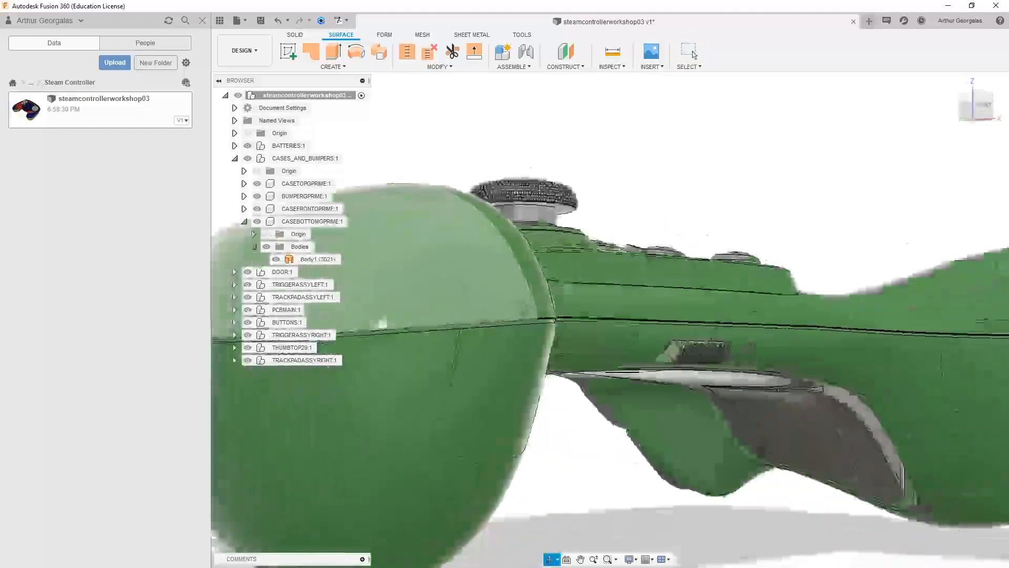
pyautogui.keyDown('shift'); pyautogui.moveTo(504, 337); pyautogui.dragTo(604, 331, button='middle'); pyautogui.keyUp('shift')
pyautogui.scroll(-6, 604, 331)
pyautogui.keyDown('shift'); pyautogui.moveTo(544, 342); pyautogui.dragTo(596, 342, button='middle'); pyautogui.keyUp('shift')
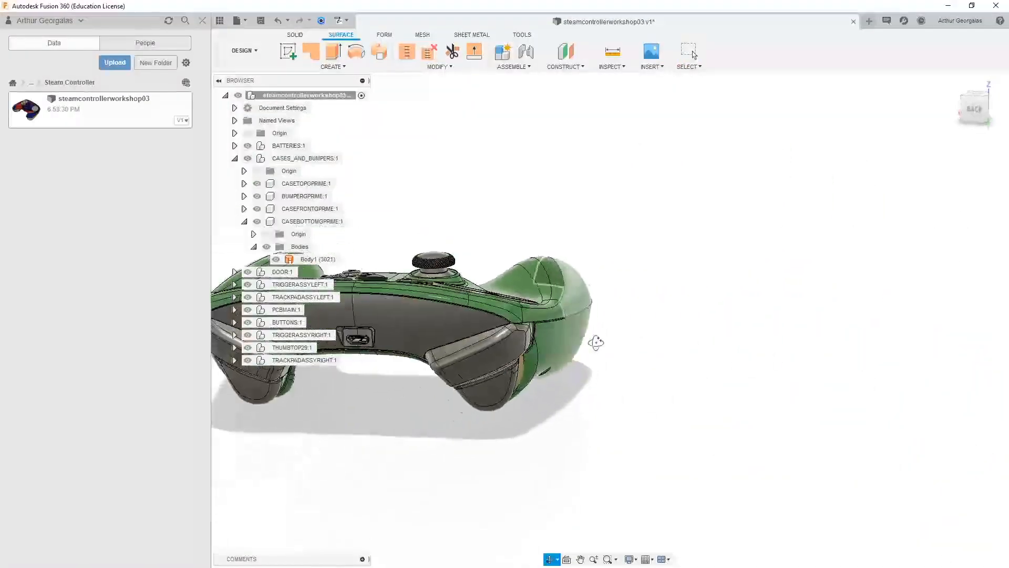
pyautogui.scroll(8, 596, 342)
pyautogui.keyDown('shift'); pyautogui.moveTo(669, 310); pyautogui.dragTo(570, 316, button='middle'); pyautogui.keyUp('shift')
pyautogui.scroll(-6, 573, 317)
pyautogui.keyDown('shift'); pyautogui.moveTo(699, 331); pyautogui.dragTo(714, 387, button='middle'); pyautogui.keyUp('shift')
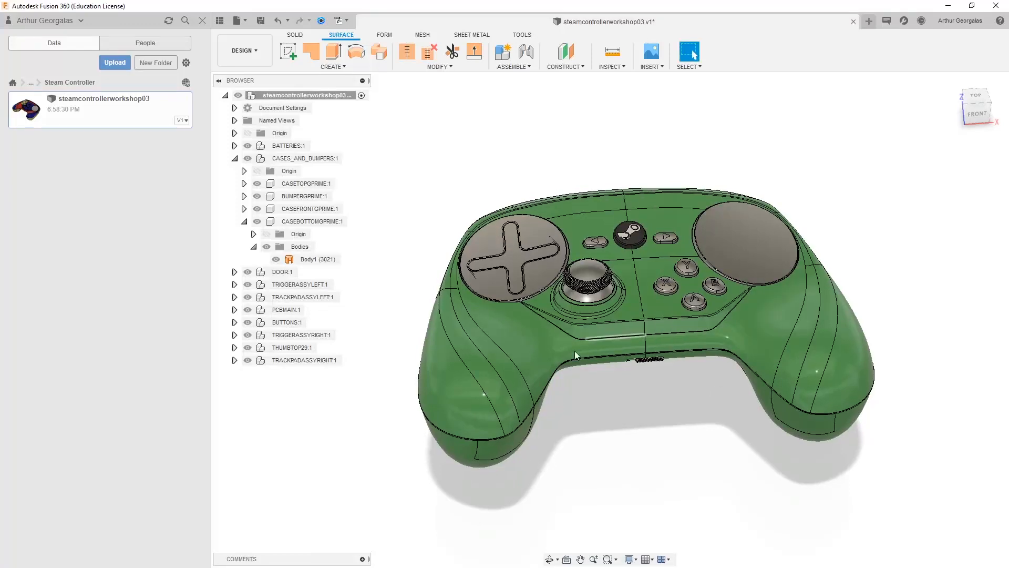
pyautogui.scroll(6, 482, 411)
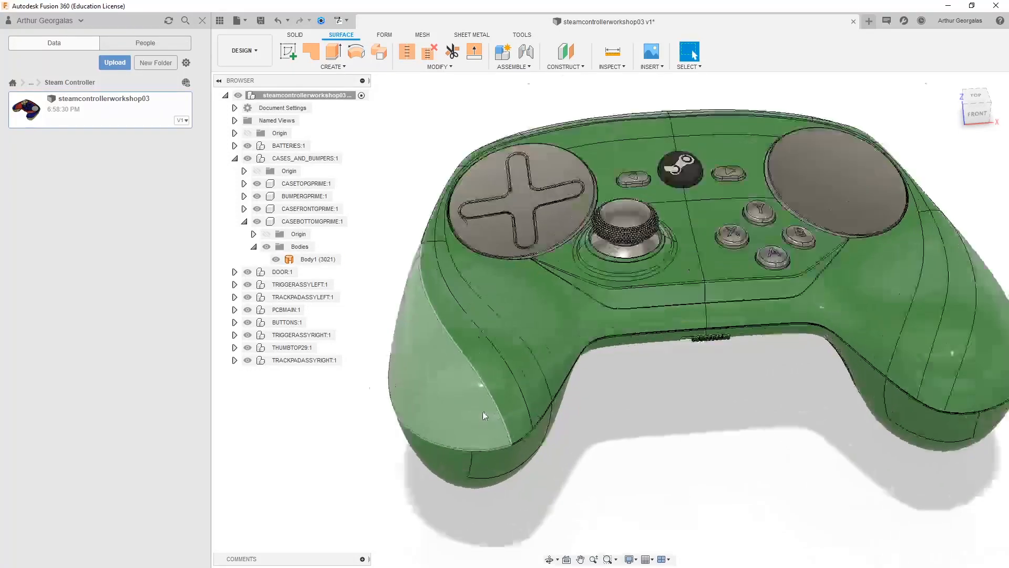
pyautogui.scroll(-3, 540, 434)
pyautogui.scroll(2, 531, 428)
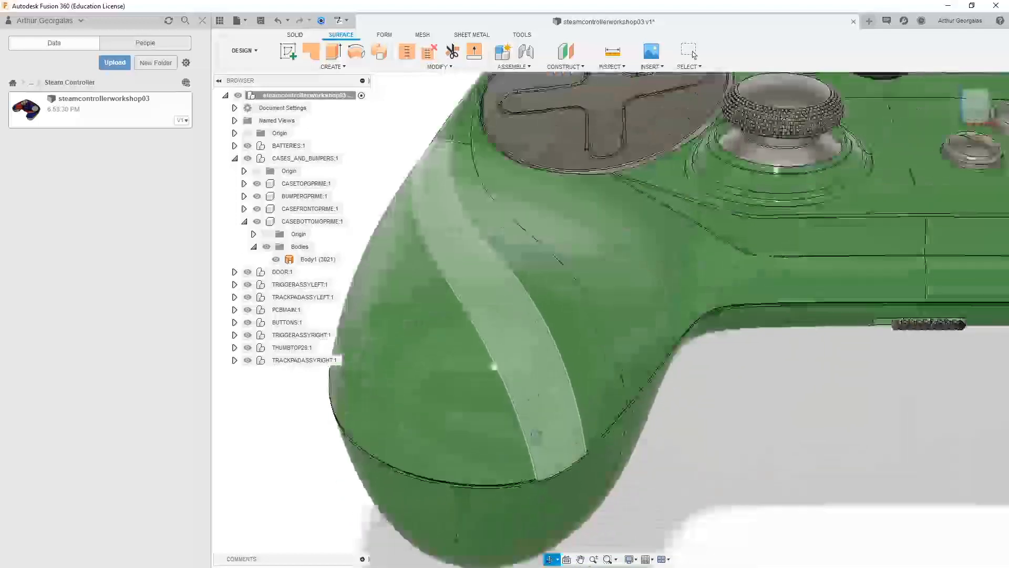
pyautogui.scroll(-5, 525, 424)
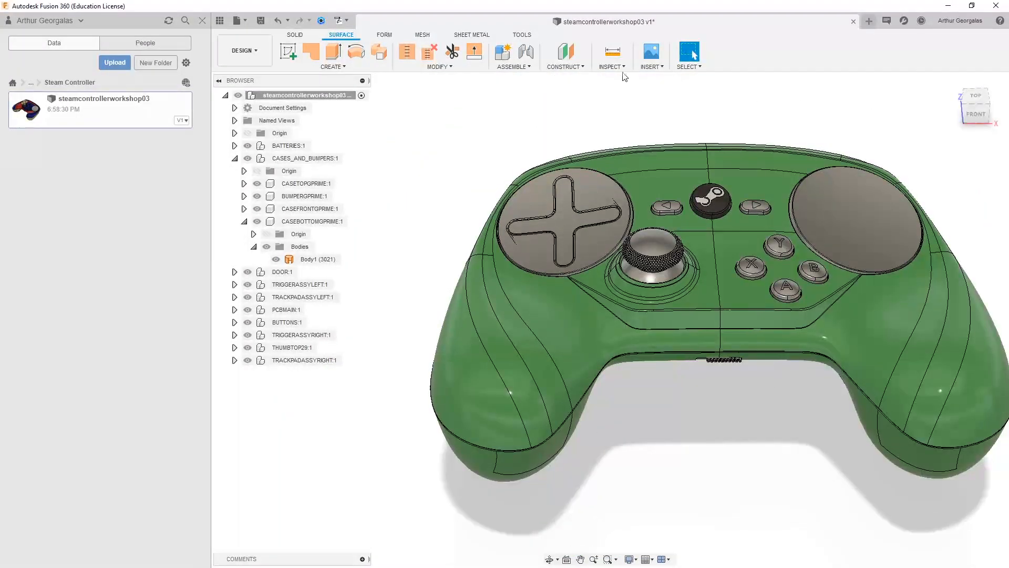
# Step: Start a Zebra Analysis on the top case body with vertical stripes and 20 repeats, and examine the stripes from the front
pyautogui.click(624, 67)
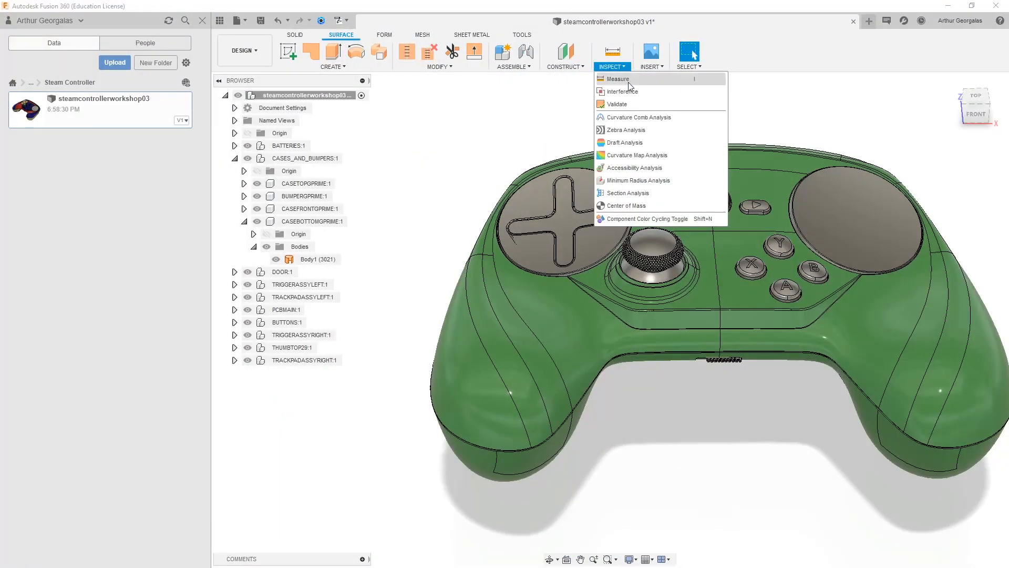
pyautogui.click(630, 131)
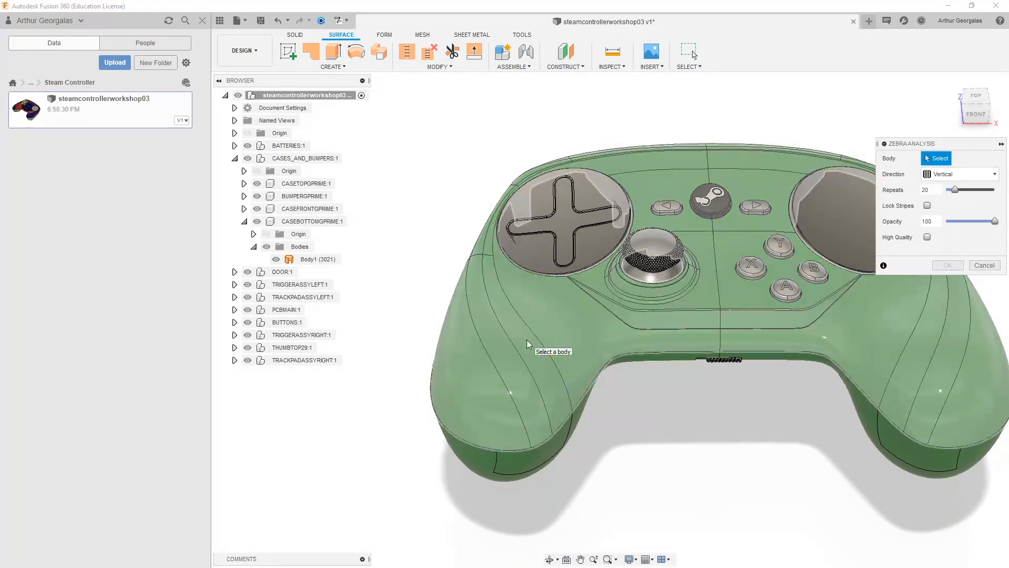
pyautogui.click(526, 340)
pyautogui.keyDown('shift'); pyautogui.moveTo(634, 427); pyautogui.dragTo(646, 268, button='middle'); pyautogui.keyUp('shift')
pyautogui.keyDown('shift'); pyautogui.moveTo(647, 473); pyautogui.dragTo(621, 305, button='middle'); pyautogui.keyUp('shift')
pyautogui.scroll(4, 619, 294)
pyautogui.scroll(6, 624, 308)
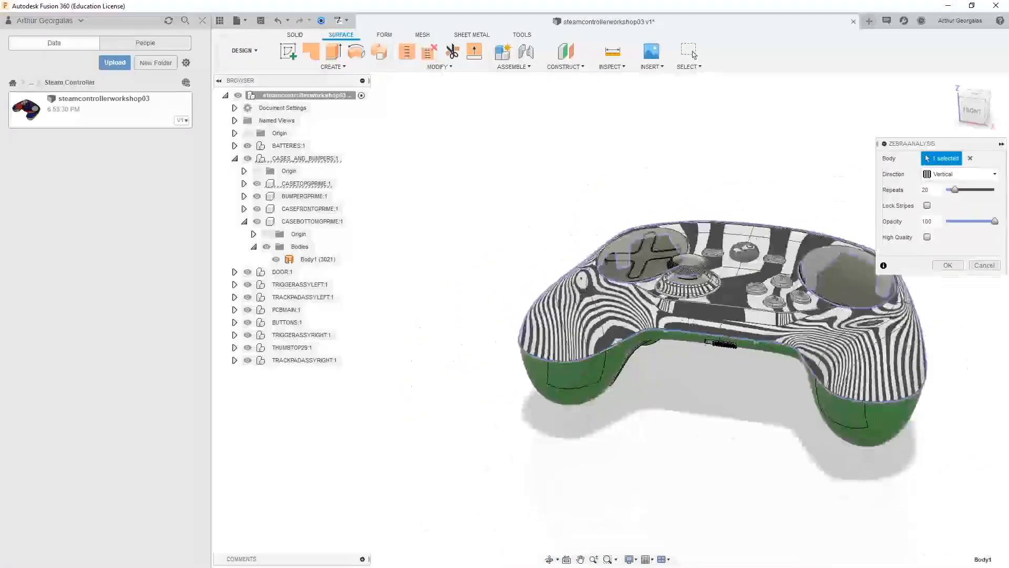
# Step: Inspect the zebra stripes across the handles and face, turn on High Quality for them, and cancel the analysis
pyautogui.scroll(4, 670, 319)
pyautogui.keyDown('shift'); pyautogui.moveTo(673, 336); pyautogui.dragTo(646, 307, button='middle'); pyautogui.keyUp('shift')
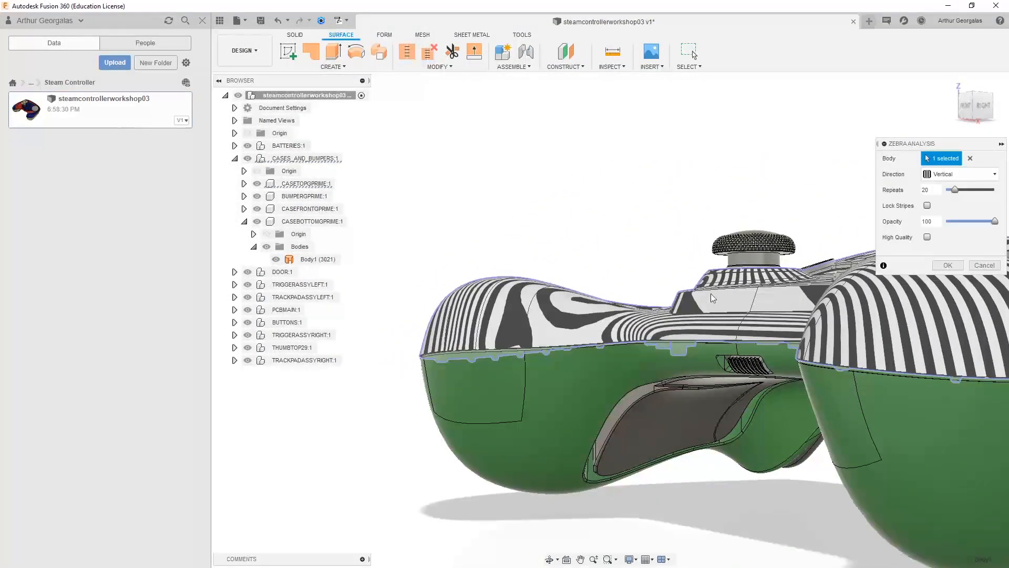
pyautogui.keyDown('shift'); pyautogui.moveTo(711, 294); pyautogui.dragTo(663, 394, button='middle'); pyautogui.keyUp('shift')
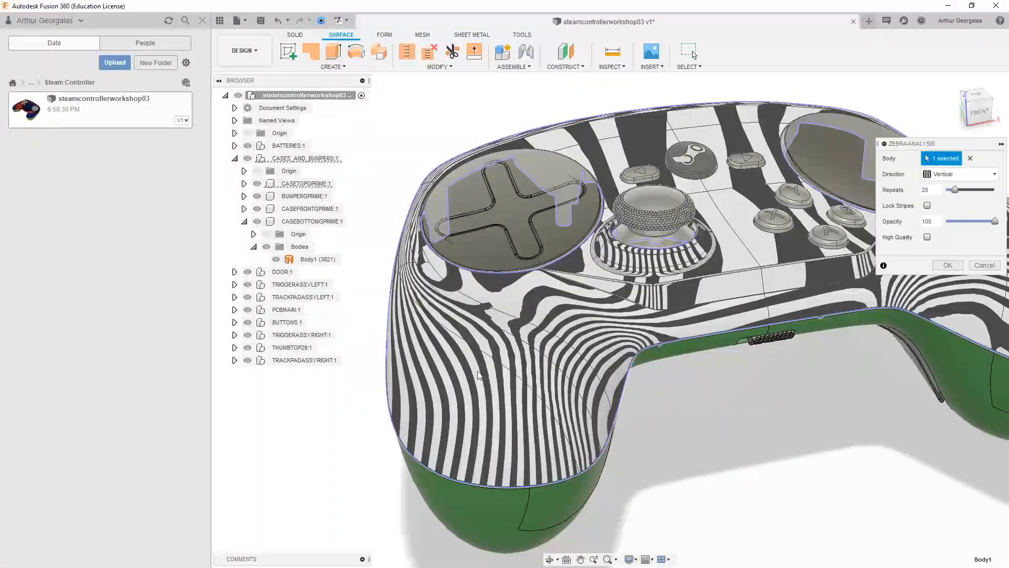
pyautogui.keyDown('shift'); pyautogui.moveTo(495, 304); pyautogui.dragTo(624, 309, button='middle'); pyautogui.keyUp('shift')
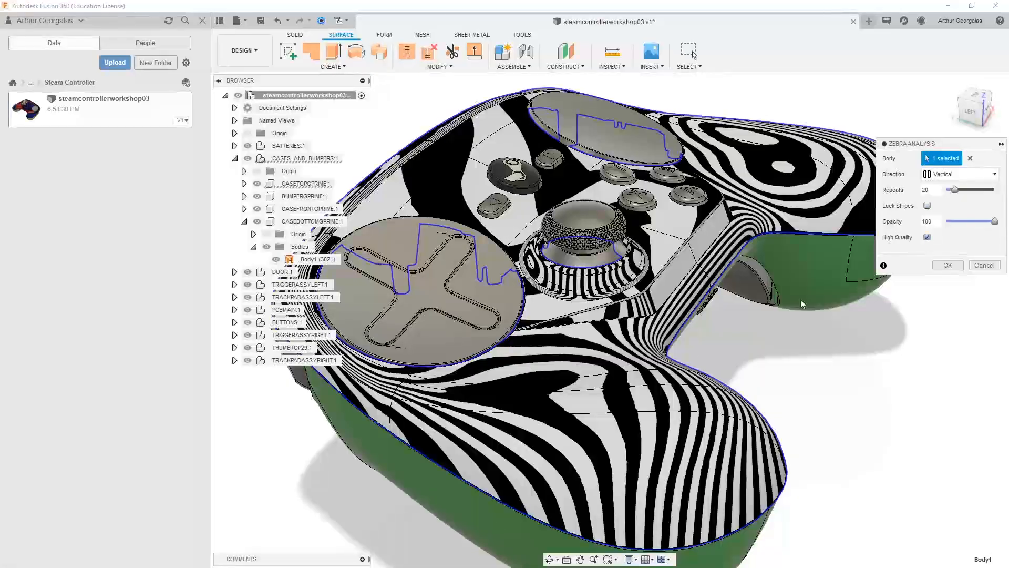
pyautogui.keyDown('shift'); pyautogui.moveTo(561, 406); pyautogui.dragTo(860, 413, button='middle'); pyautogui.keyUp('shift')
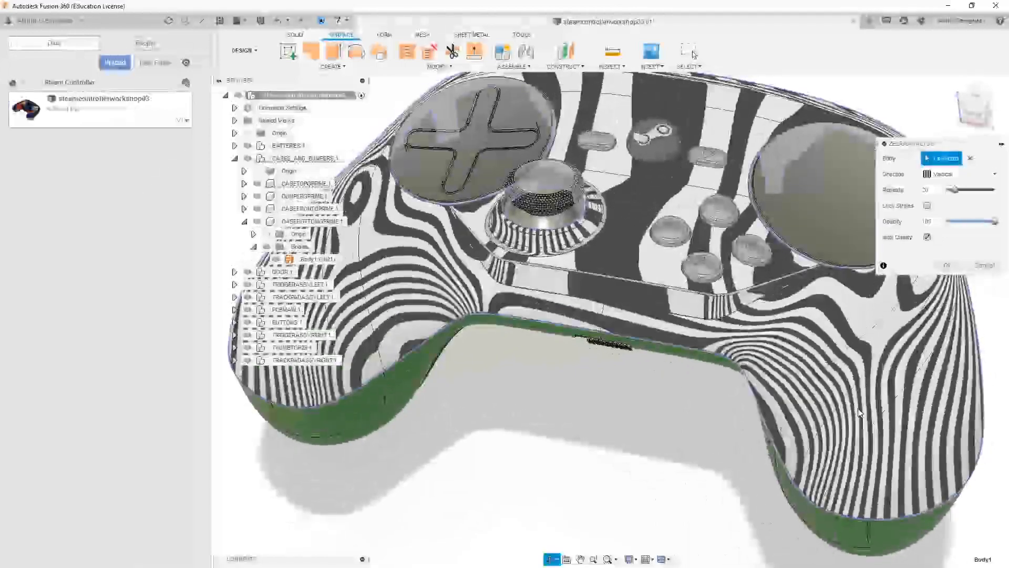
pyautogui.click(984, 266)
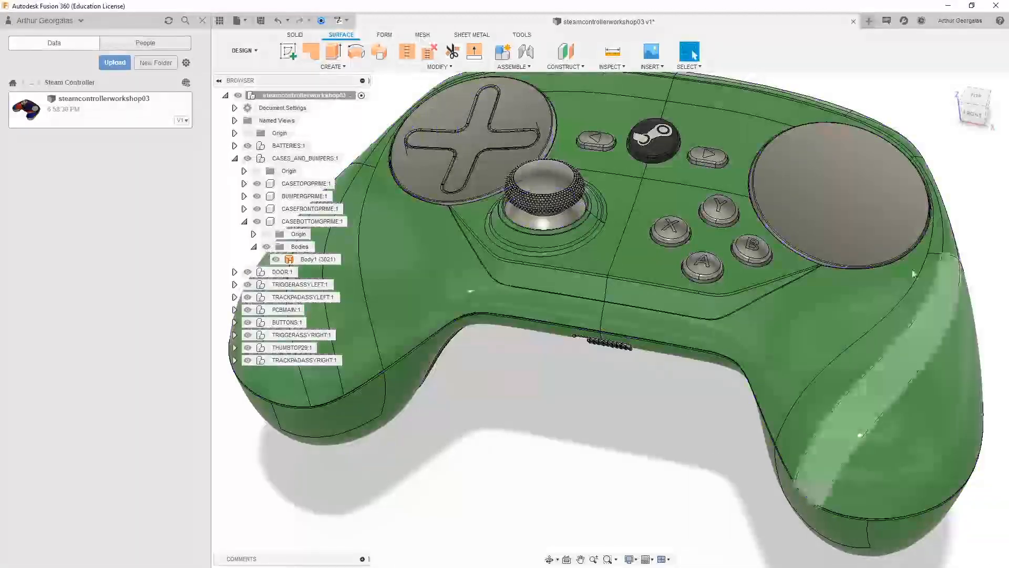
# Step: Start a Curvature Map Analysis on the top case body with smooth Gaussian display and inspect it from the left side
pyautogui.scroll(-3, 649, 393)
pyautogui.keyDown('shift'); pyautogui.moveTo(563, 428); pyautogui.dragTo(604, 401, button='middle'); pyautogui.keyUp('shift')
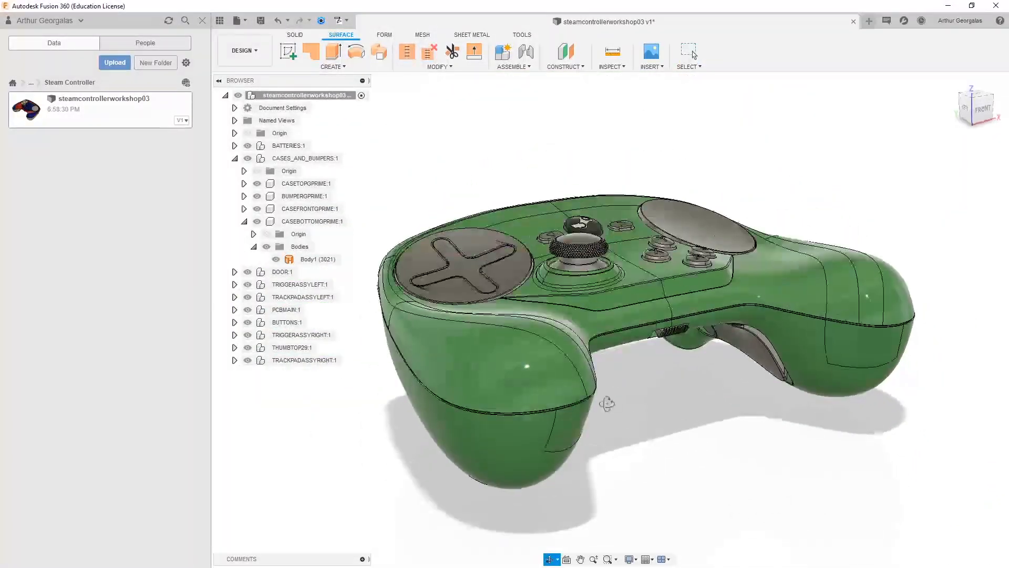
pyautogui.click(619, 73)
pyautogui.click(648, 155)
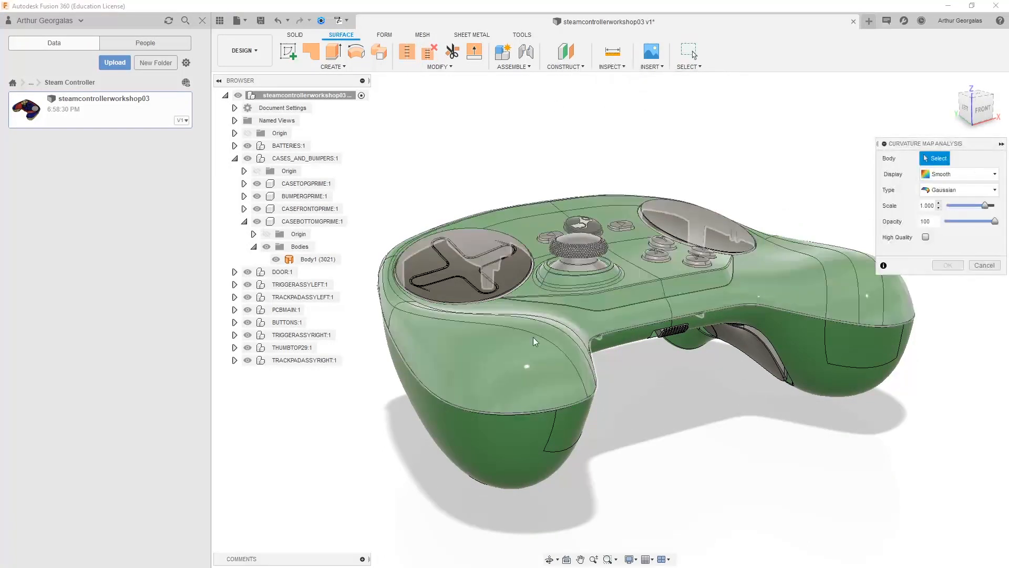
pyautogui.click(520, 350)
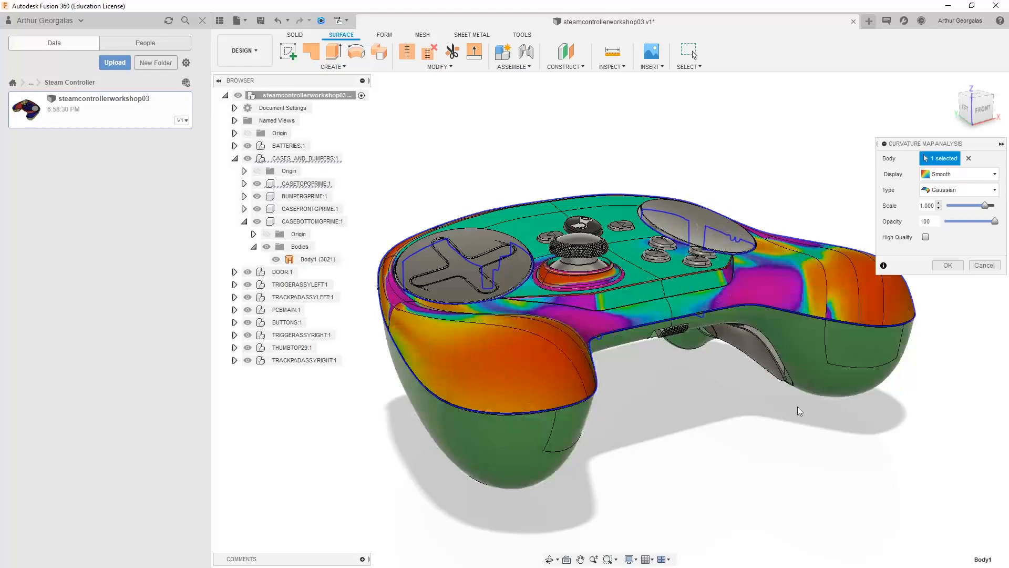
pyautogui.moveTo(796, 406)
pyautogui.keyDown('shift'); pyautogui.mouseDown(button='middle')
pyautogui.moveTo(763, 411)
pyautogui.moveTo(831, 408)
pyautogui.moveTo(726, 419)
pyautogui.moveTo(810, 417)
pyautogui.mouseUp(button='middle'); pyautogui.keyUp('shift')
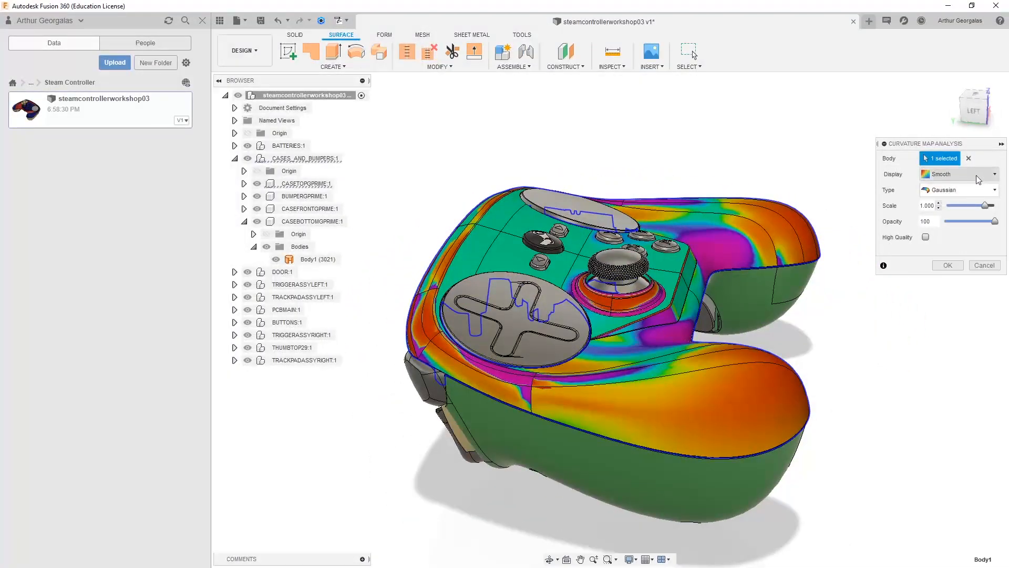
# Step: Switch the curvature map to Principal Maximum, add the bottom case body, and compare both sides of the case
pyautogui.click(973, 189)
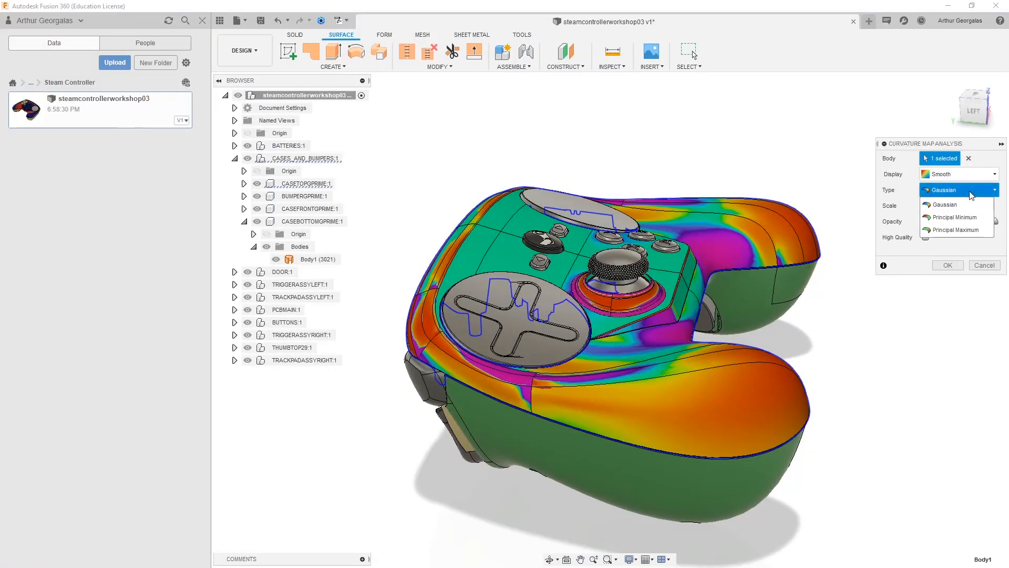
pyautogui.click(957, 227)
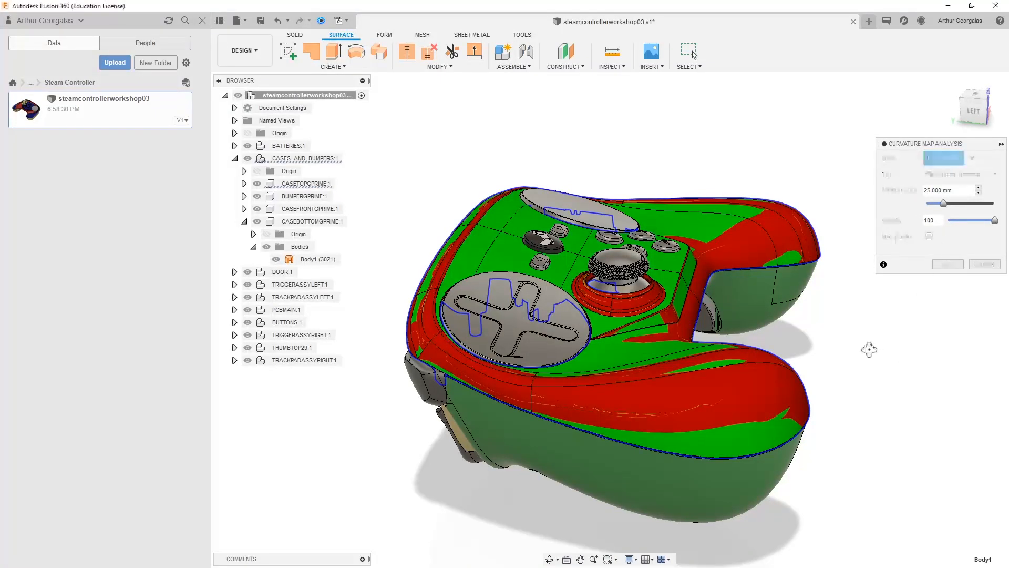
pyautogui.keyDown('shift'); pyautogui.moveTo(869, 347); pyautogui.dragTo(835, 333, button='middle'); pyautogui.keyUp('shift')
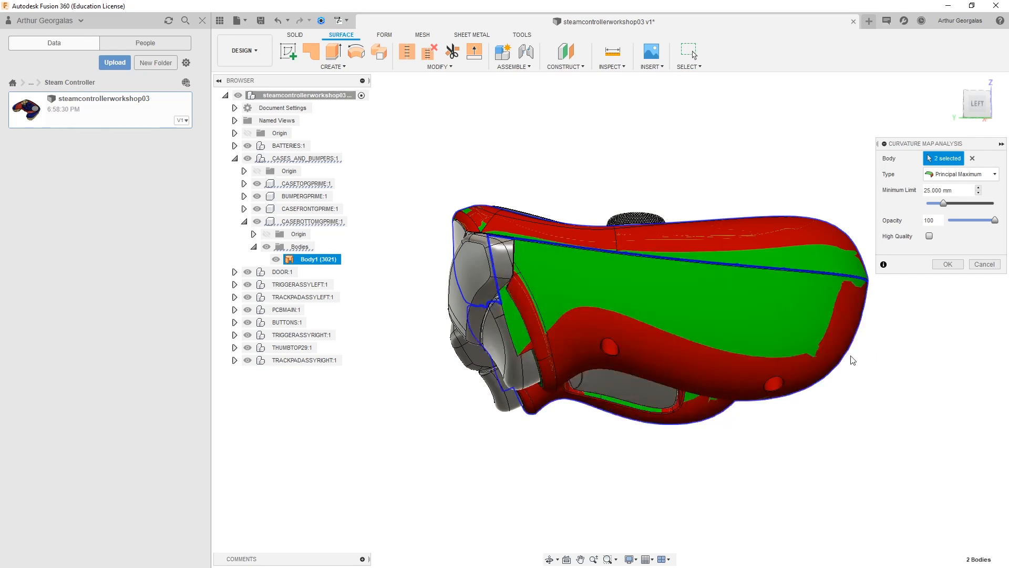
pyautogui.moveTo(836, 409)
pyautogui.keyDown('shift'); pyautogui.mouseDown(button='middle')
pyautogui.moveTo(827, 395)
pyautogui.moveTo(712, 424)
pyautogui.moveTo(731, 399)
pyautogui.moveTo(730, 419)
pyautogui.moveTo(823, 379)
pyautogui.moveTo(824, 405)
pyautogui.mouseUp(button='middle'); pyautogui.keyUp('shift')
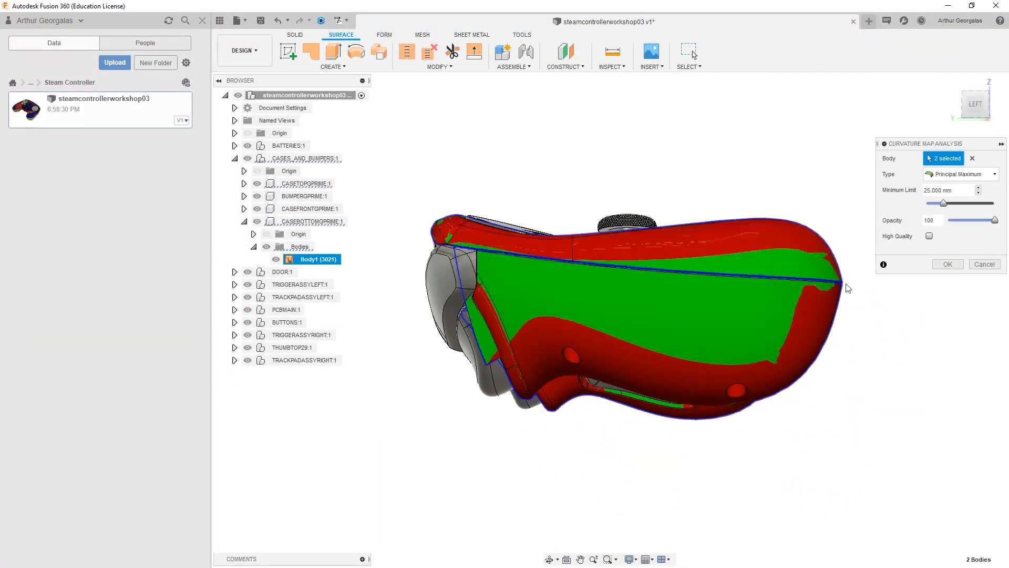
pyautogui.keyDown('shift'); pyautogui.moveTo(846, 287); pyautogui.dragTo(709, 288, button='middle'); pyautogui.keyUp('shift')
pyautogui.keyDown('shift'); pyautogui.moveTo(588, 314); pyautogui.dragTo(597, 293, button='middle'); pyautogui.keyUp('shift')
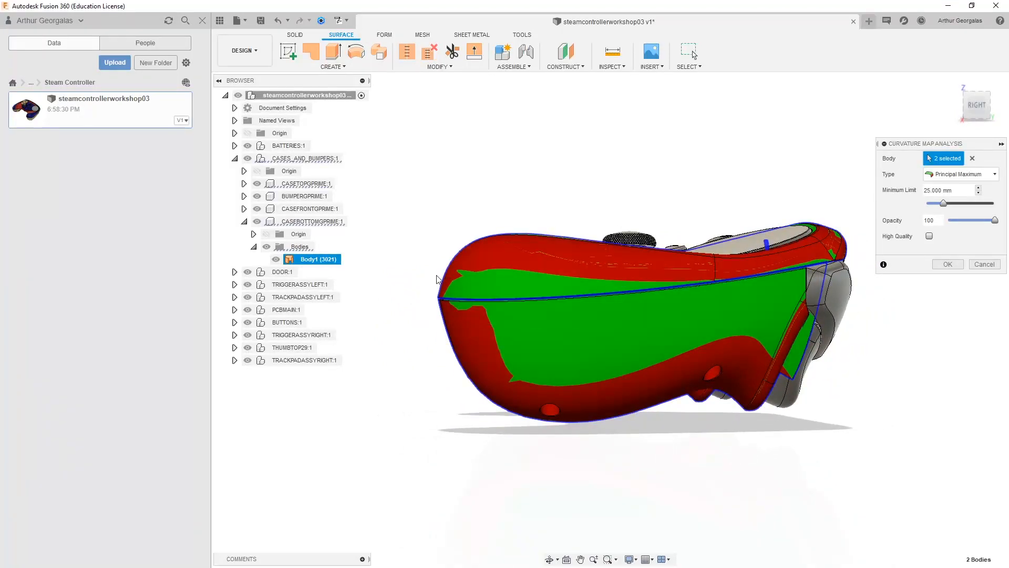
# Step: Examine the parting line between the top and bottom case at the right handle's tip up close in the right view
pyautogui.click(974, 107)
pyautogui.scroll(5, 474, 327)
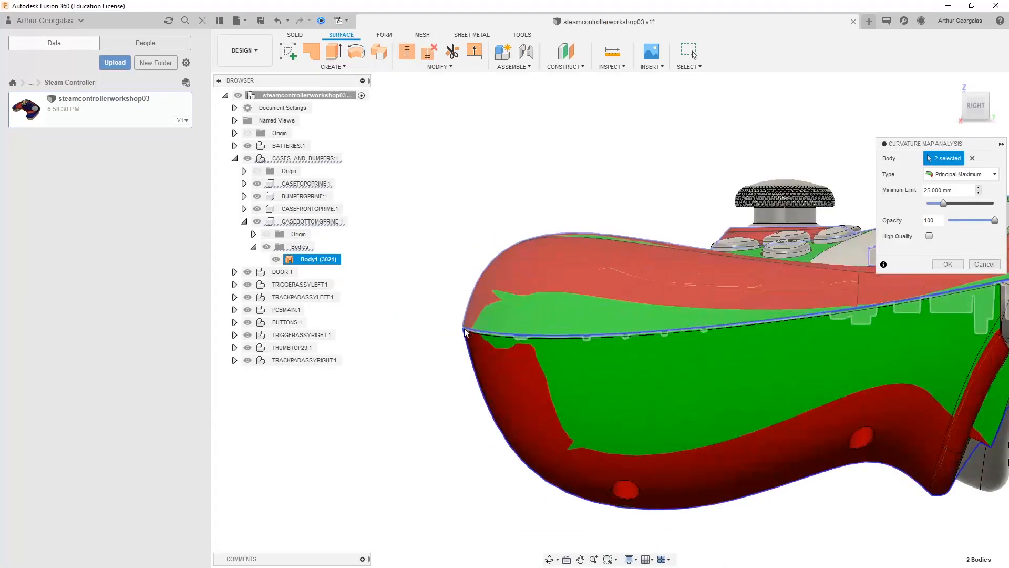
pyautogui.scroll(4, 464, 332)
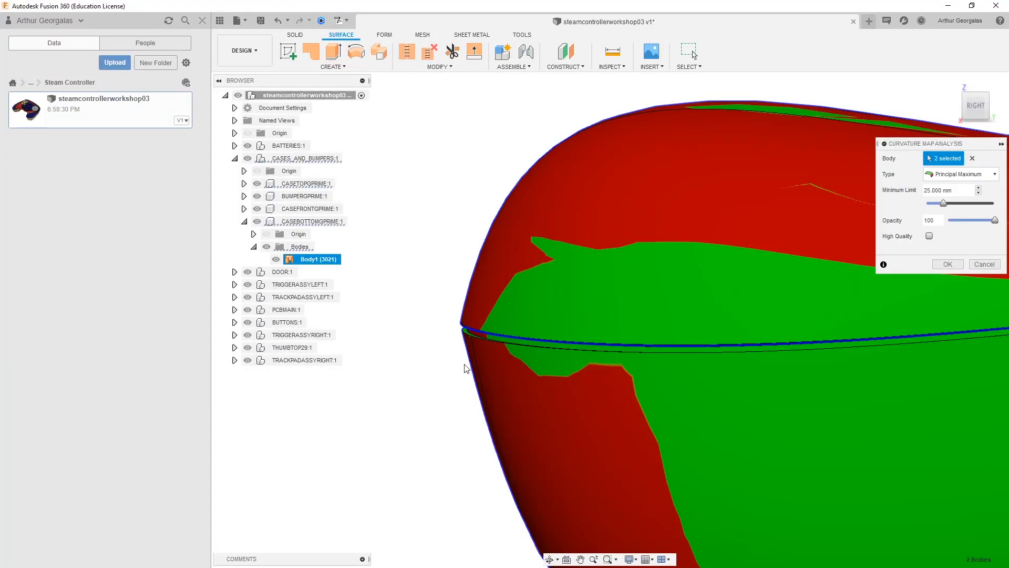
pyautogui.scroll(4, 458, 366)
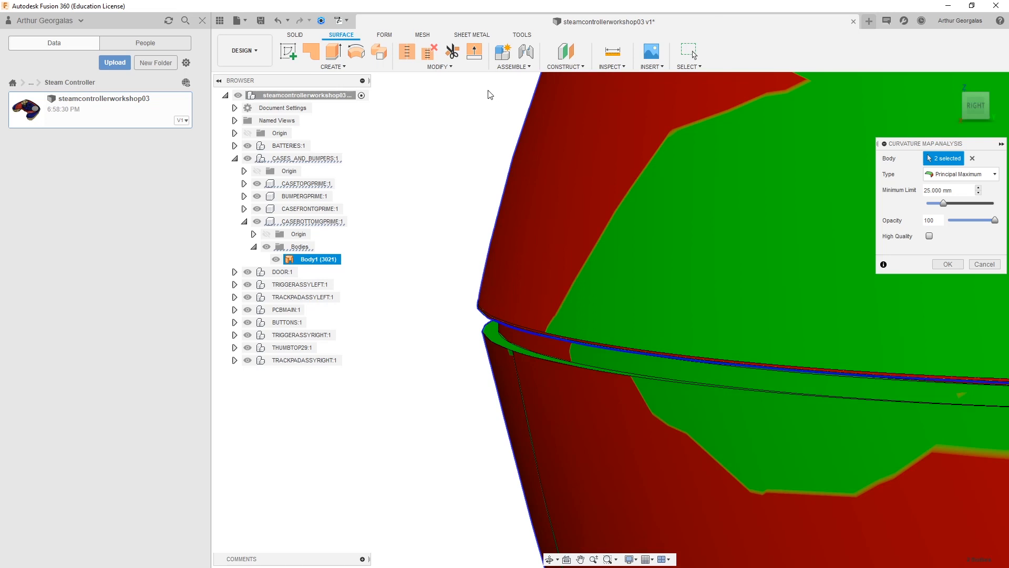
pyautogui.moveTo(447, 95); pyautogui.dragTo(479, 351)
pyautogui.scroll(-2, 442, 282)
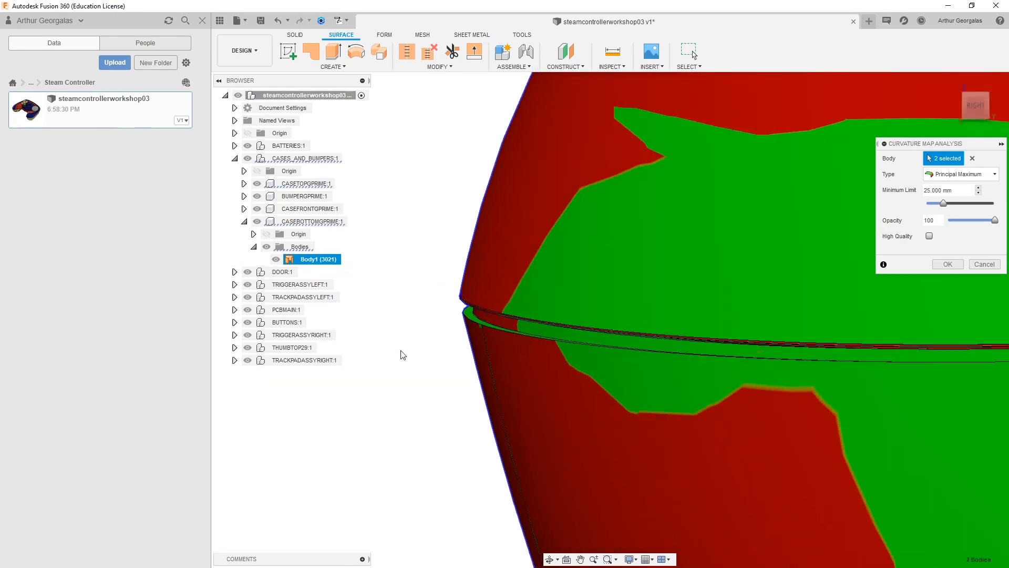
# Step: Examine the mapped case's full side profile from the handle's tip to the bumper and trigger
pyautogui.scroll(-6, 418, 353)
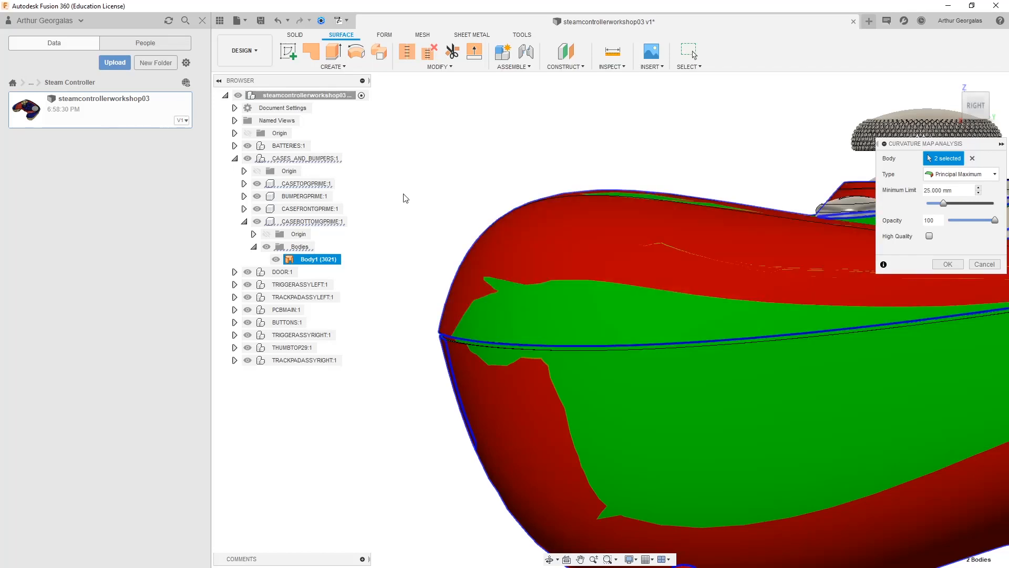
pyautogui.scroll(-3, 452, 200)
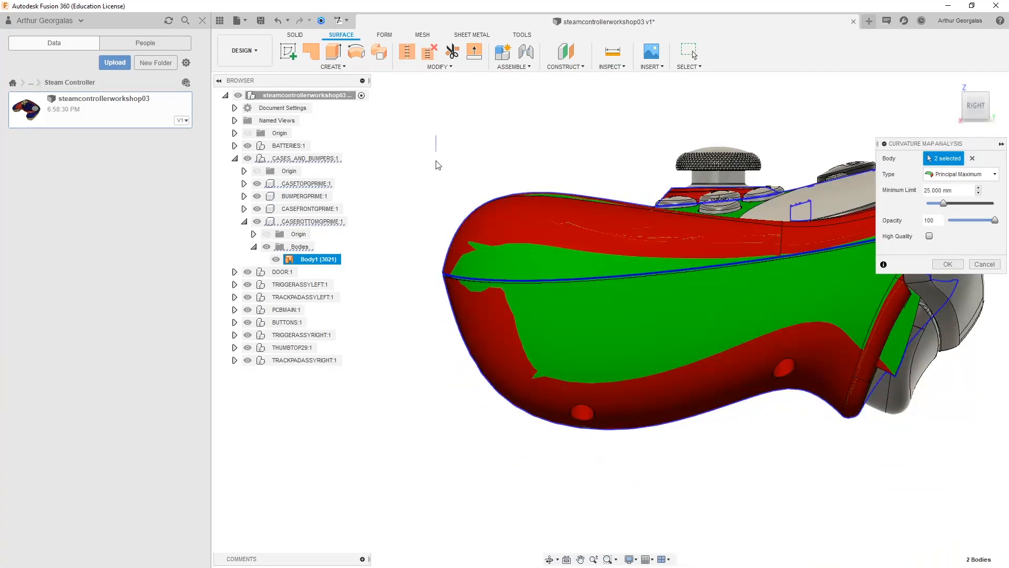
pyautogui.moveTo(428, 334); pyautogui.dragTo(442, 373)
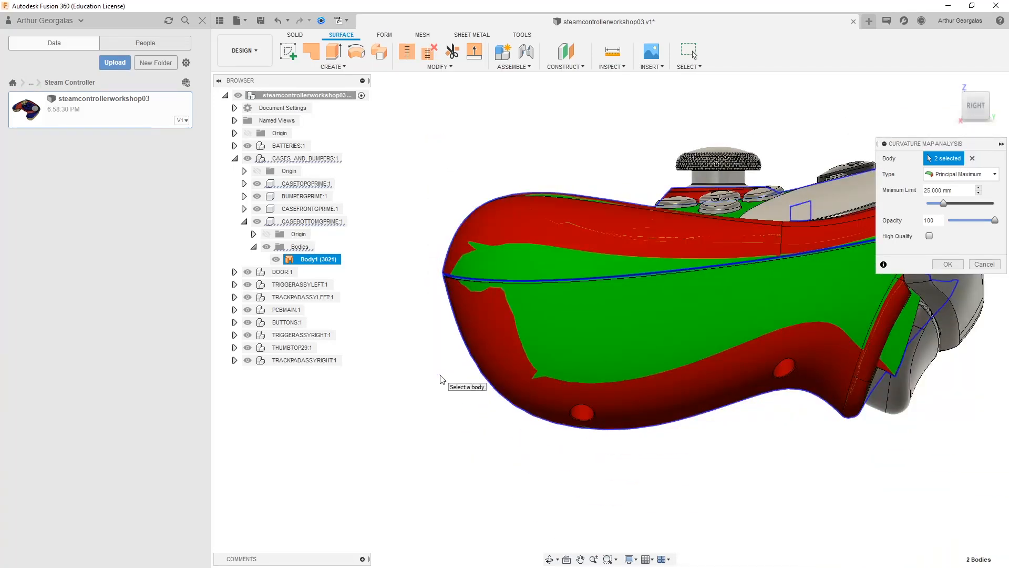
pyautogui.scroll(-3, 530, 294)
pyautogui.scroll(3, 812, 261)
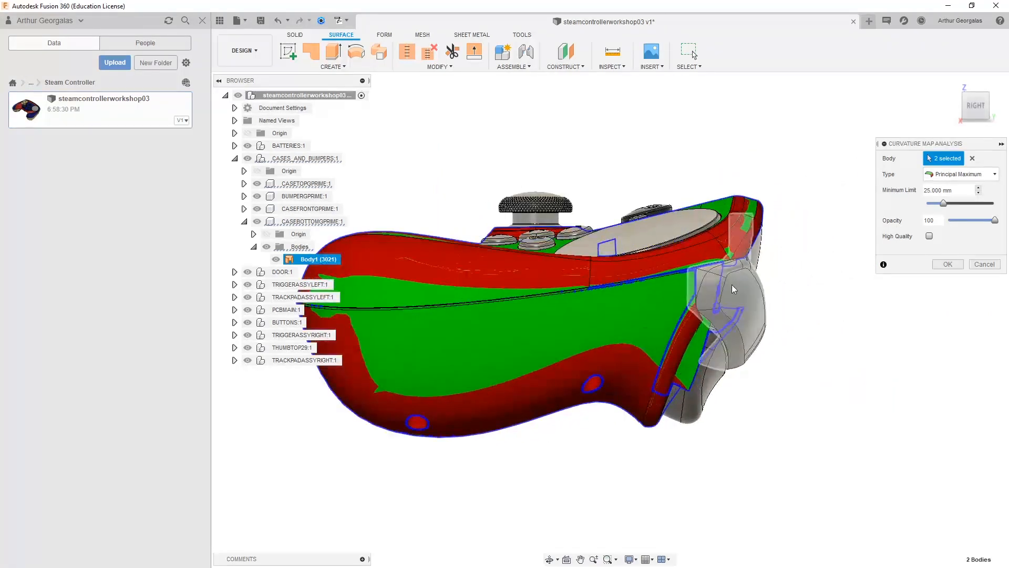
# Step: Examine the Principal Maximum curvature map across the controller's top face, handles and button area, and close the analysis without keeping it
pyautogui.scroll(5, 644, 386)
pyautogui.keyDown('shift'); pyautogui.moveTo(644, 386); pyautogui.dragTo(672, 275, button='middle'); pyautogui.keyUp('shift')
pyautogui.scroll(-8, 671, 275)
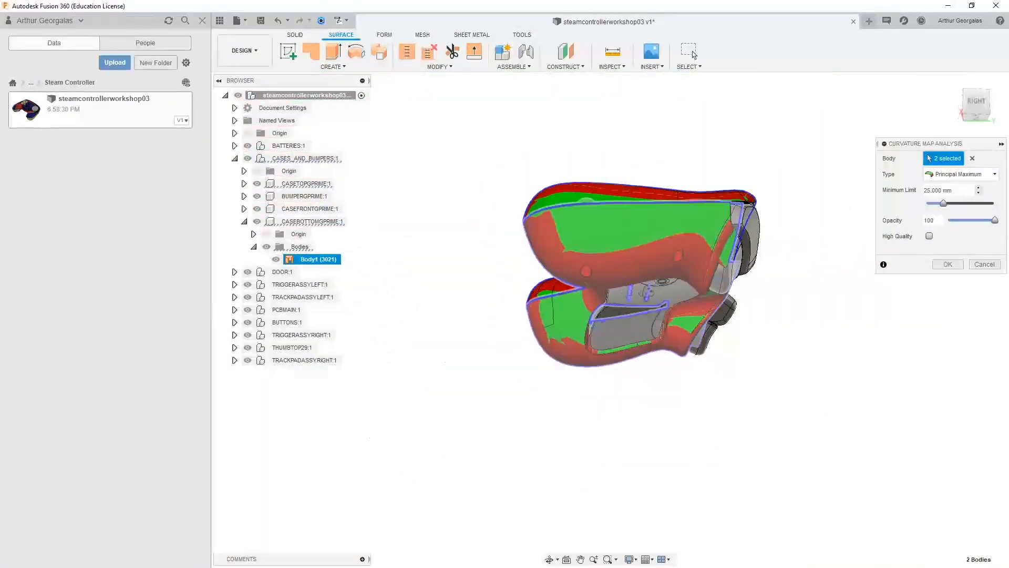
pyautogui.keyDown('shift'); pyautogui.moveTo(626, 305); pyautogui.dragTo(744, 269, button='middle'); pyautogui.keyUp('shift')
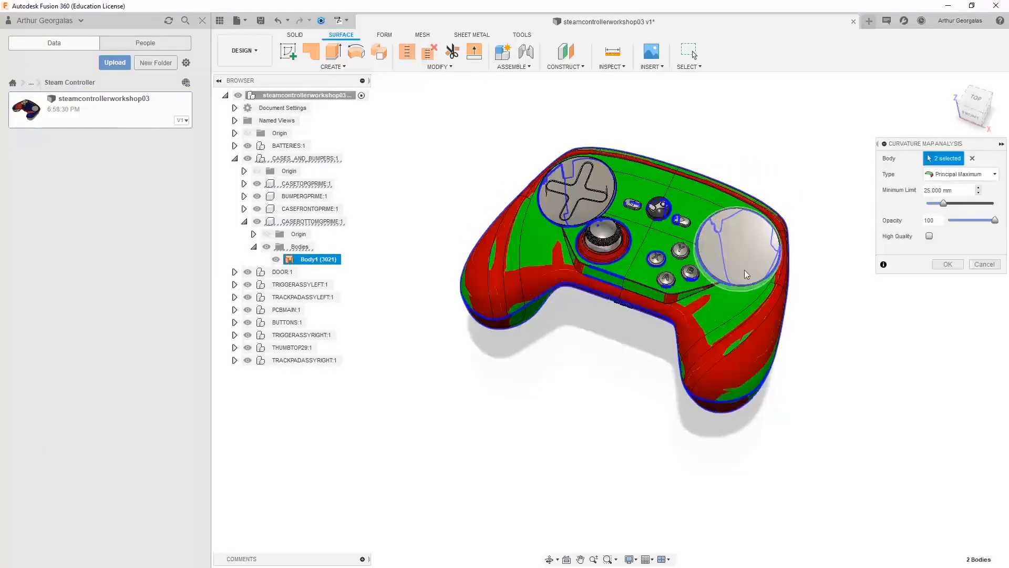
pyautogui.keyDown('shift'); pyautogui.moveTo(637, 232); pyautogui.dragTo(713, 284, button='middle'); pyautogui.keyUp('shift')
pyautogui.scroll(3, 668, 238)
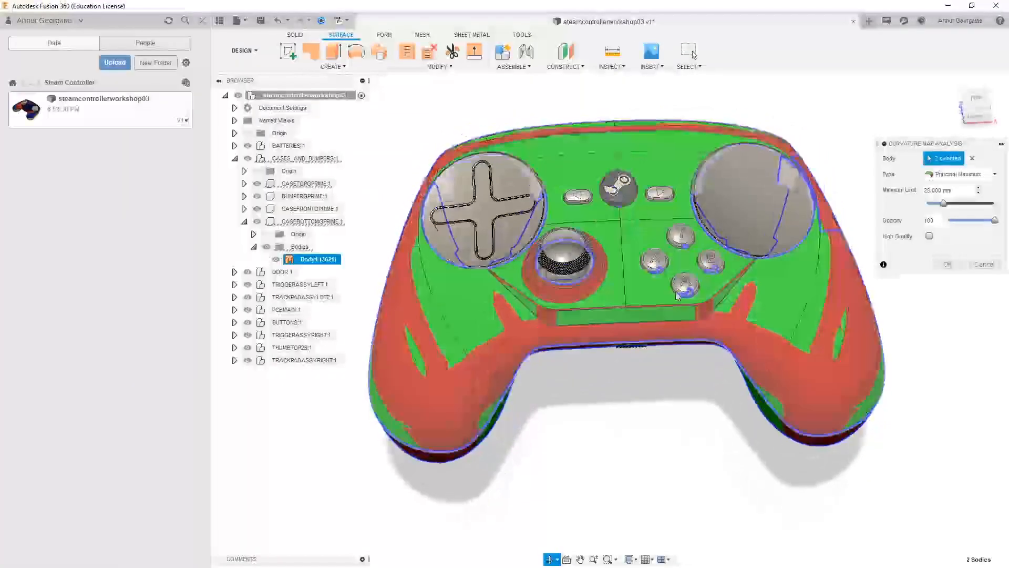
pyautogui.scroll(3, 657, 257)
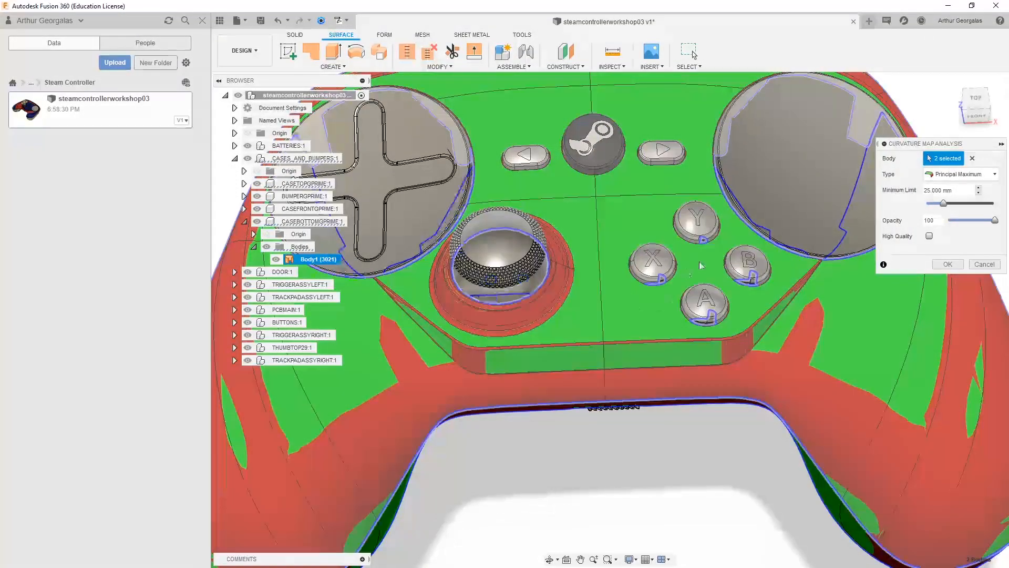
pyautogui.moveTo(701, 263)
pyautogui.keyDown('shift'); pyautogui.mouseDown(button='middle')
pyautogui.moveTo(752, 234)
pyautogui.moveTo(727, 222)
pyautogui.moveTo(689, 252)
pyautogui.mouseUp(button='middle'); pyautogui.keyUp('shift')
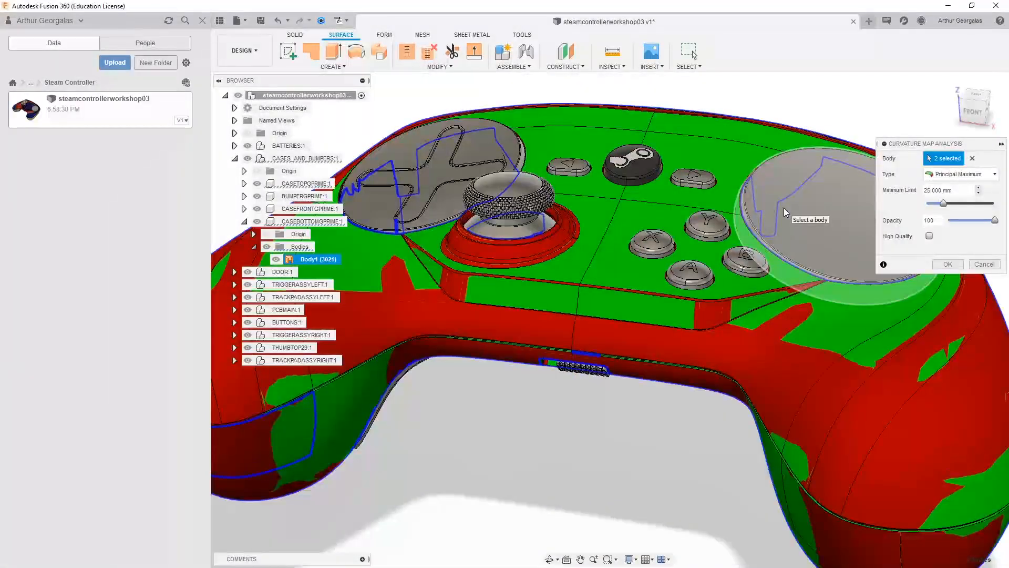
pyautogui.scroll(-4, 783, 208)
pyautogui.keyDown('shift'); pyautogui.moveTo(840, 234); pyautogui.dragTo(836, 261, button='middle'); pyautogui.keyUp('shift')
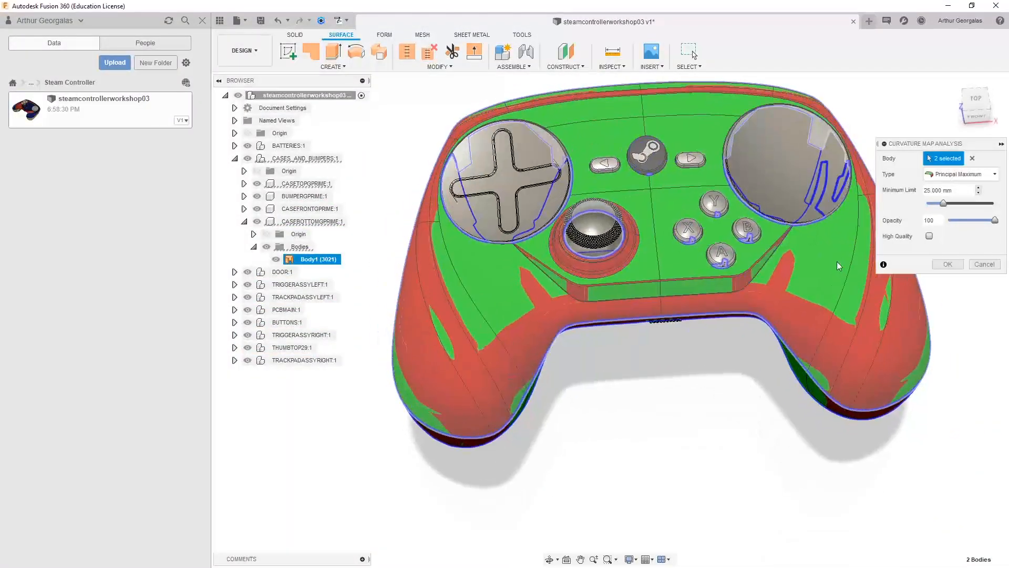
pyautogui.click(983, 265)
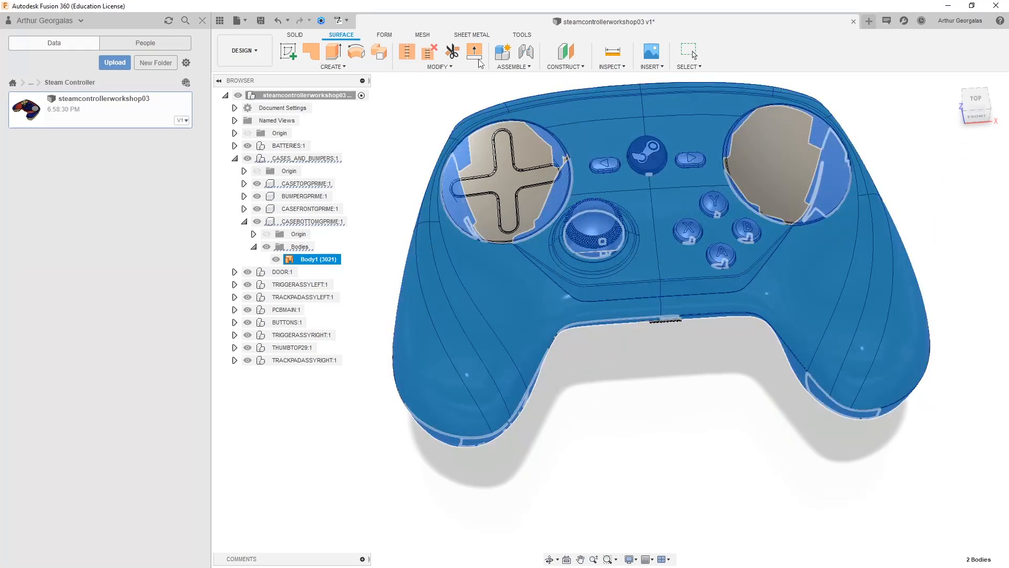
pyautogui.press('Escape')
# Step: Hide the CASES_AND_BUMPERS component to expose the controller's internal parts and view them from above
pyautogui.keyDown('shift'); pyautogui.moveTo(603, 386); pyautogui.dragTo(487, 270, button='middle'); pyautogui.keyUp('shift')
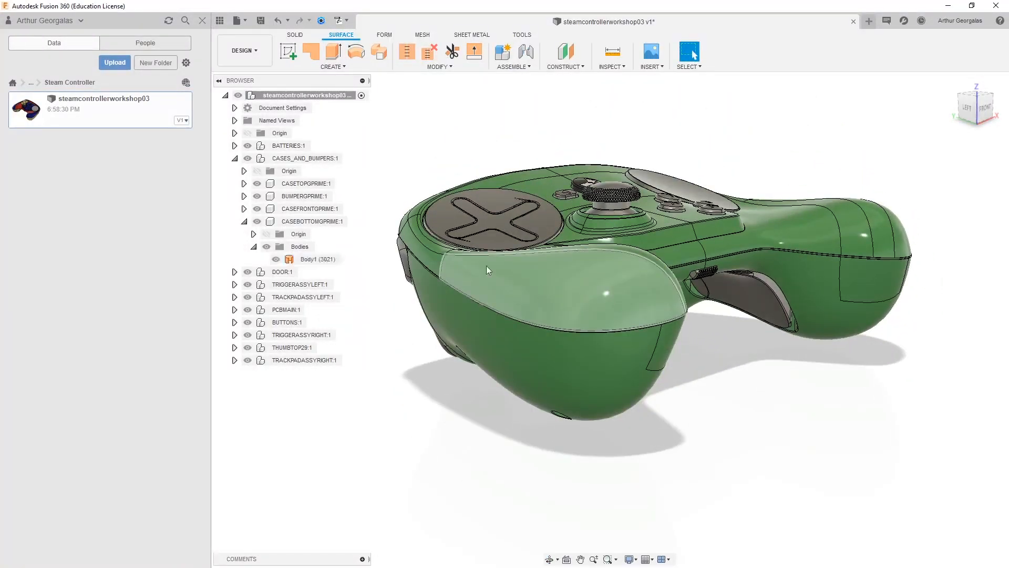
pyautogui.click(247, 158)
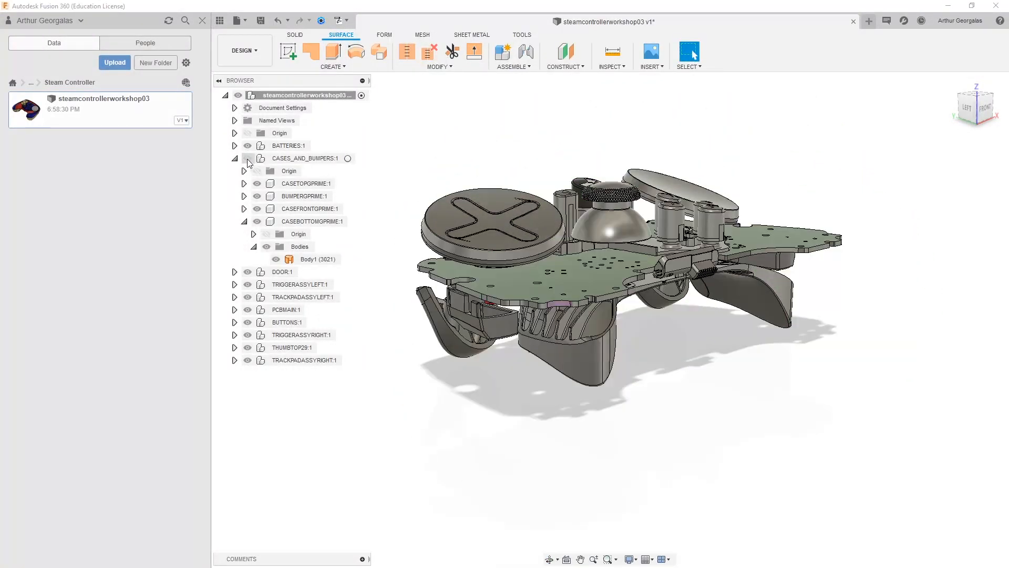
pyautogui.keyDown('shift'); pyautogui.moveTo(604, 296); pyautogui.dragTo(909, 342, button='middle'); pyautogui.keyUp('shift')
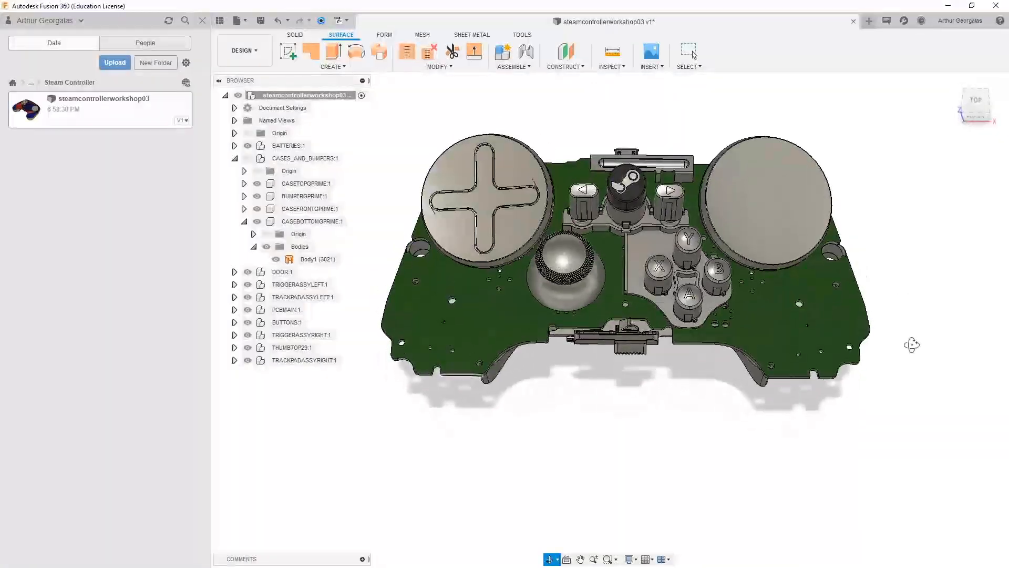
pyautogui.press('Escape')
# Step: Select the main circuit board's top face and inspect the board from above and from underneath
pyautogui.click(739, 317)
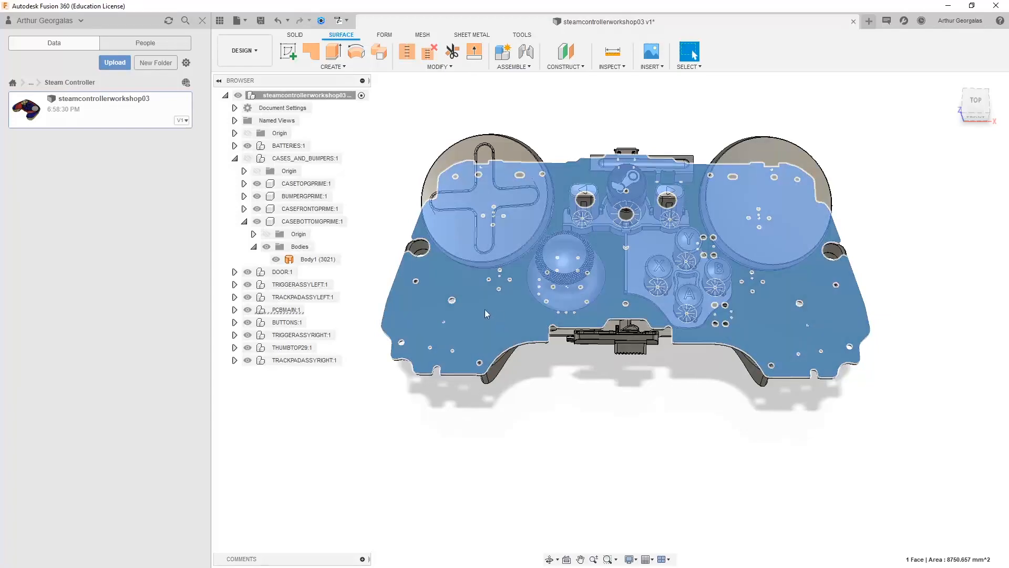
pyautogui.scroll(3, 505, 299)
pyautogui.keyDown('shift'); pyautogui.moveTo(508, 295); pyautogui.dragTo(506, 206, button='middle'); pyautogui.keyUp('shift')
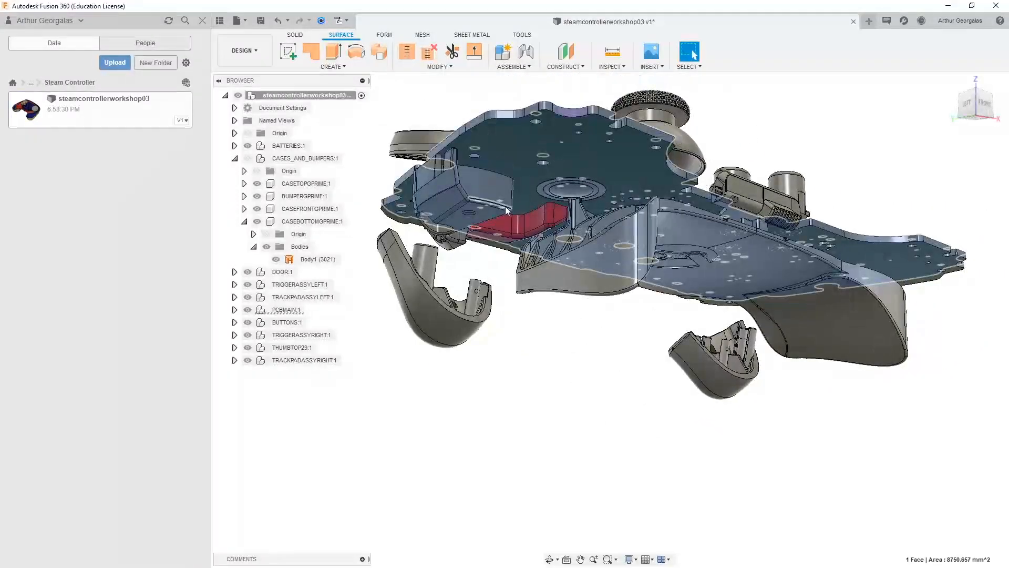
pyautogui.keyDown('shift'); pyautogui.moveTo(558, 229); pyautogui.dragTo(521, 277, button='middle'); pyautogui.keyUp('shift')
# Step: Examine the ribbed slider switch at the circuit board's front edge up close from above and below
pyautogui.scroll(8, 607, 296)
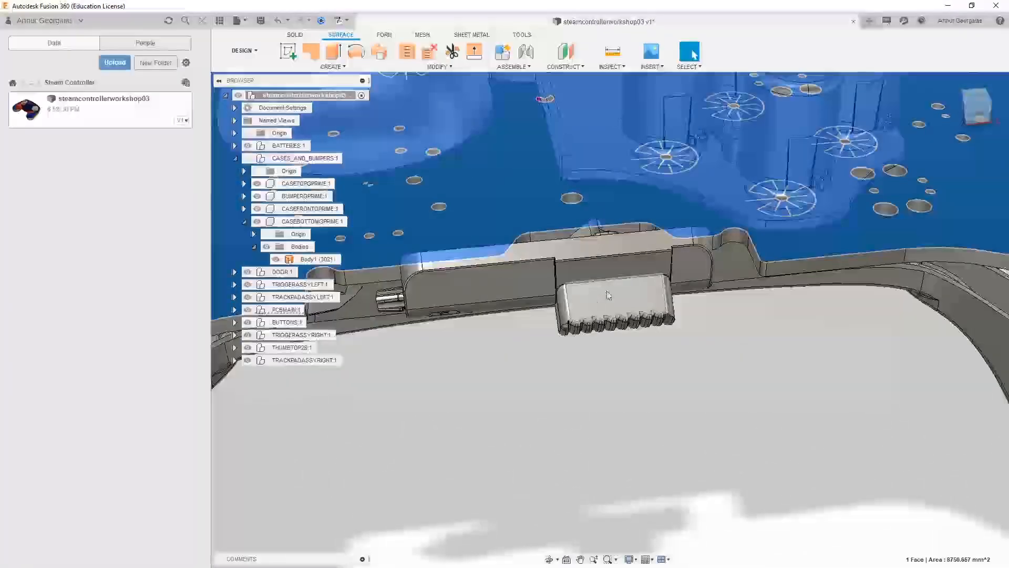
pyautogui.keyDown('shift'); pyautogui.moveTo(608, 295); pyautogui.dragTo(608, 244, button='middle'); pyautogui.keyUp('shift')
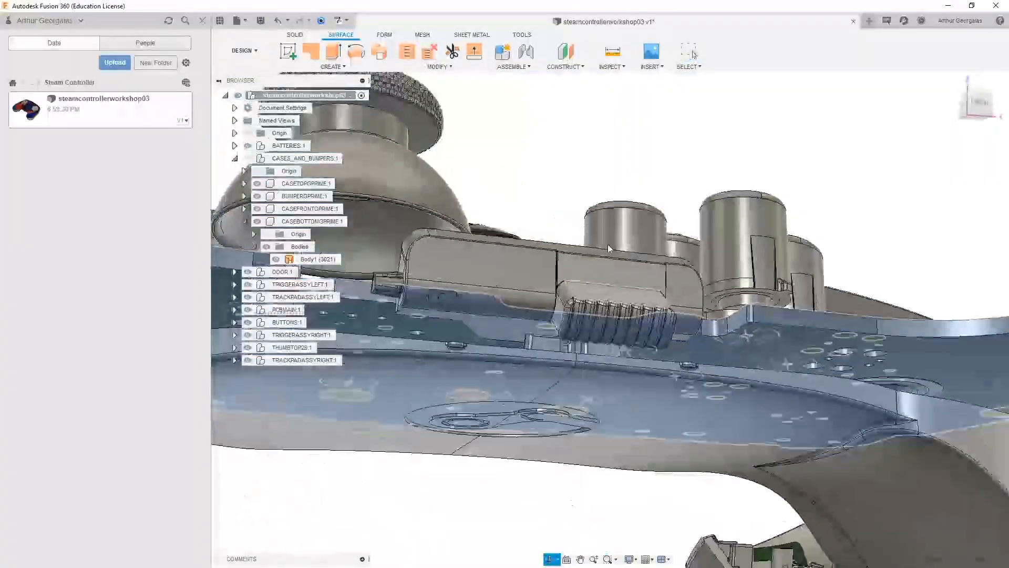
pyautogui.scroll(3, 602, 300)
pyautogui.scroll(5, 627, 325)
pyautogui.scroll(-5, 612, 334)
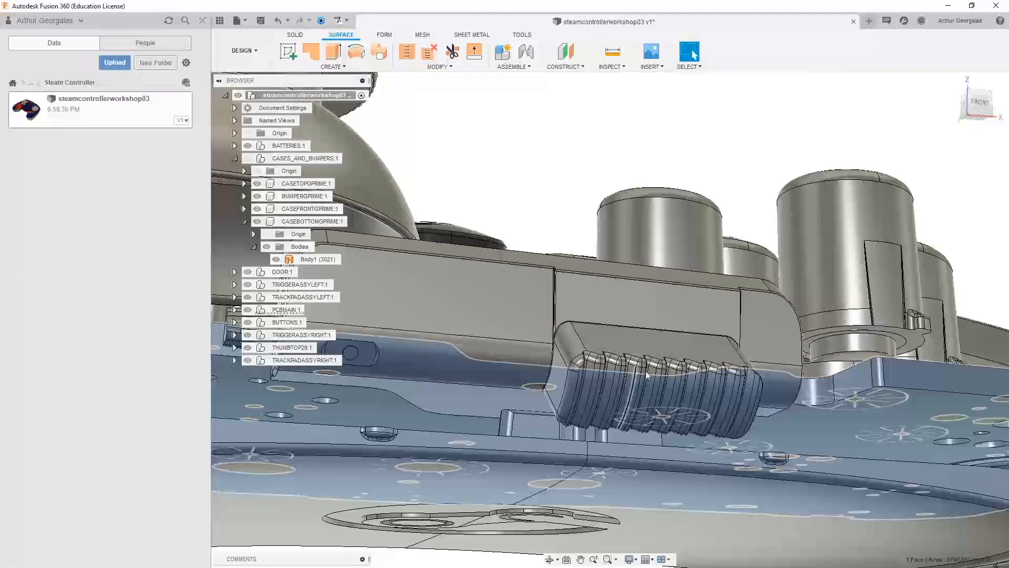
pyautogui.keyDown('shift'); pyautogui.moveTo(615, 353); pyautogui.dragTo(619, 399, button='middle'); pyautogui.keyUp('shift')
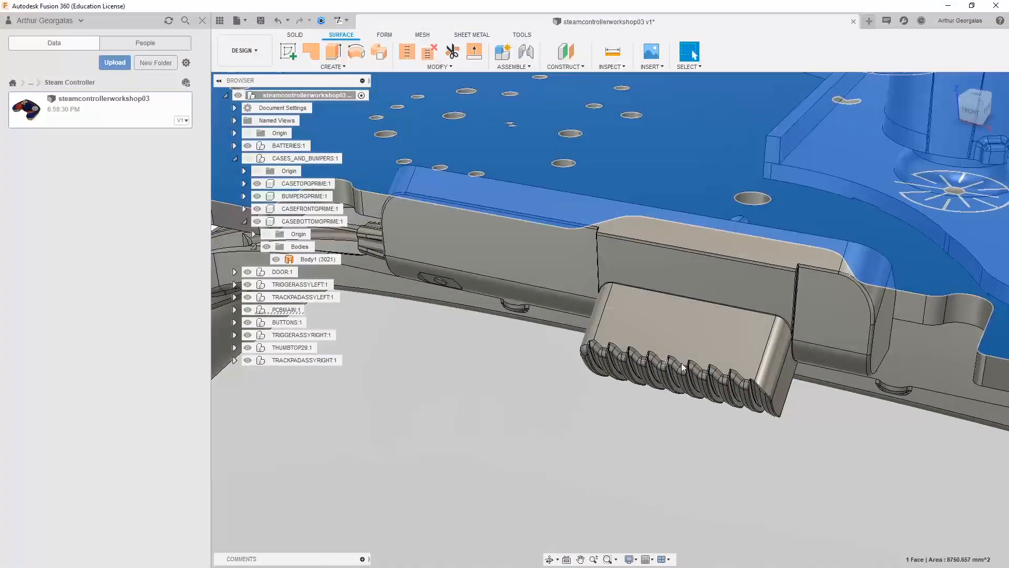
pyautogui.keyDown('shift'); pyautogui.moveTo(682, 366); pyautogui.dragTo(662, 371, button='middle'); pyautogui.keyUp('shift')
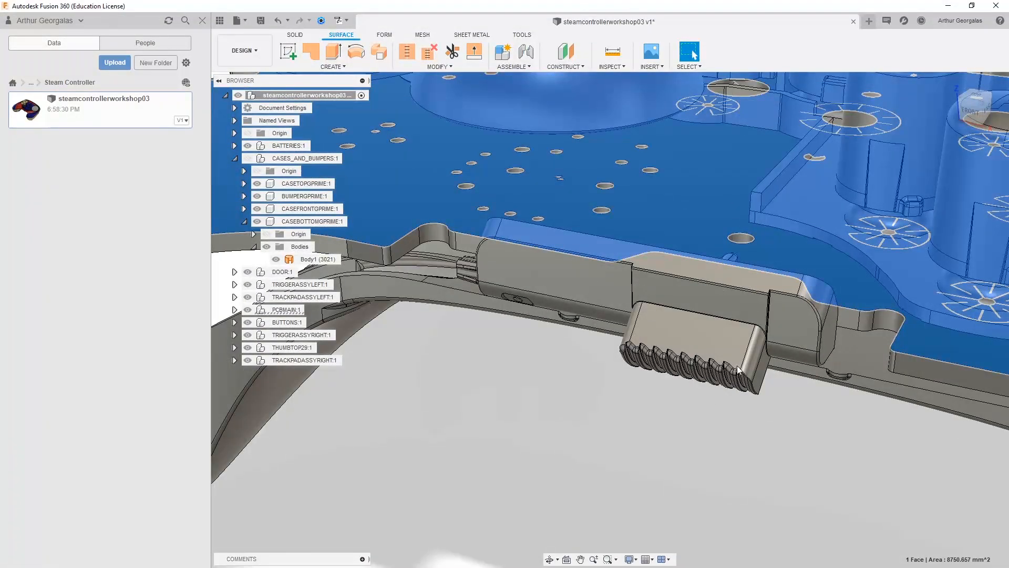
pyautogui.keyDown('shift'); pyautogui.moveTo(742, 354); pyautogui.dragTo(655, 420, button='middle'); pyautogui.keyUp('shift')
# Step: Clear the board selection, locate the B button within the BUTTONS assembly, and activate the BUTTONB component
pyautogui.scroll(-4, 678, 353)
pyautogui.moveTo(694, 281); pyautogui.dragTo(560, 345, button='middle')
pyautogui.click(778, 141)
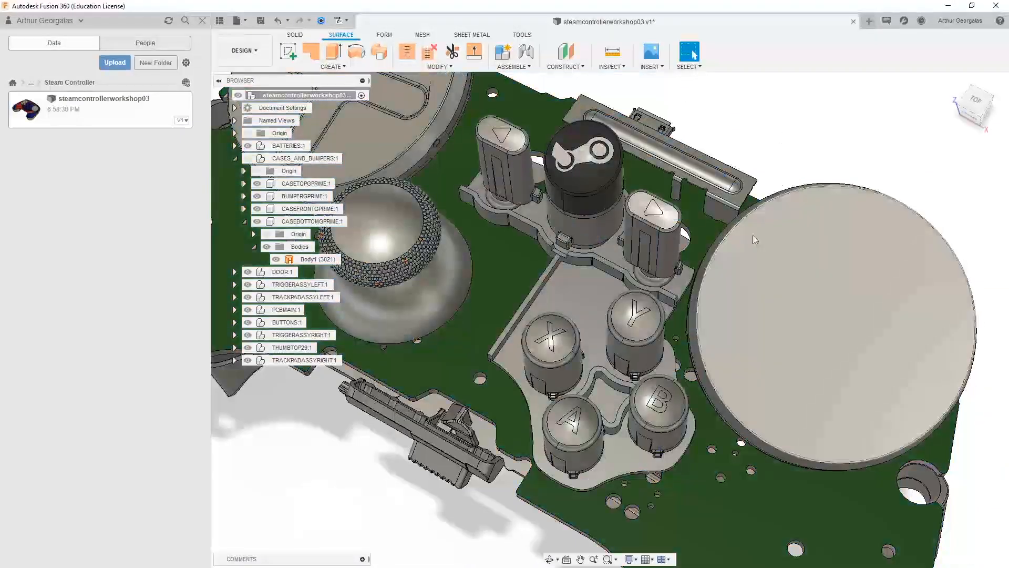
pyautogui.moveTo(674, 441); pyautogui.dragTo(636, 372, button='middle')
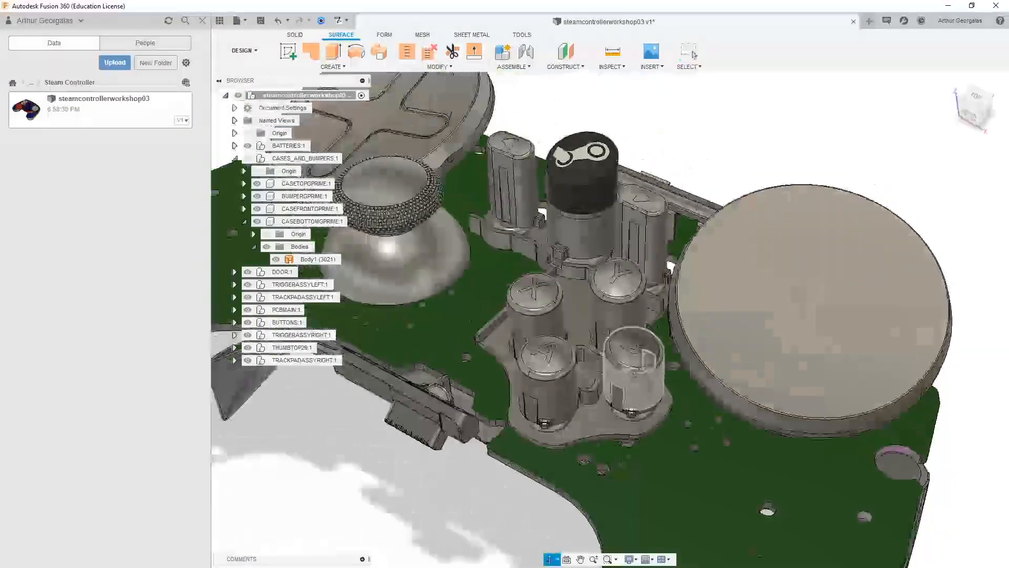
pyautogui.scroll(8, 634, 371)
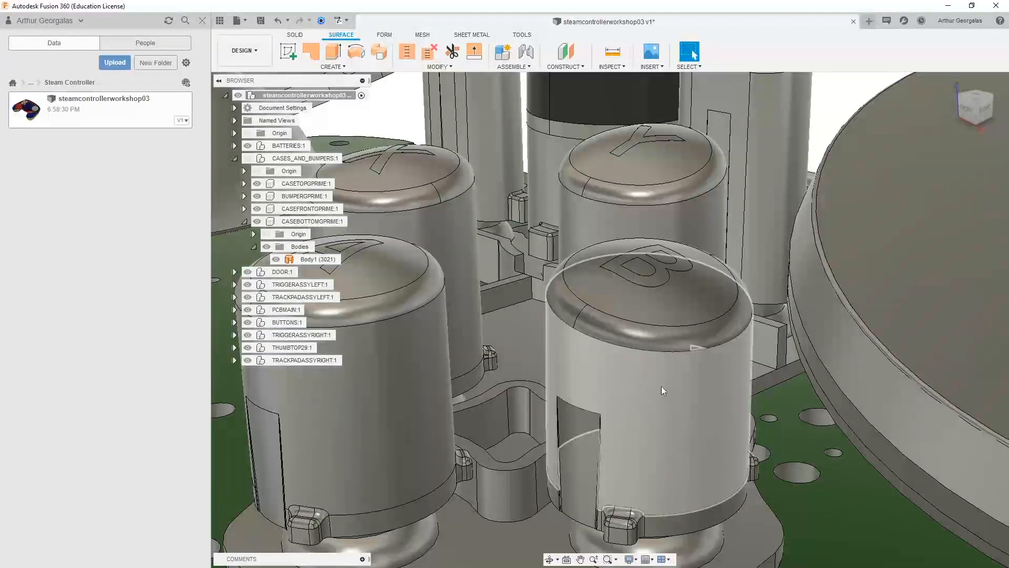
pyautogui.click(660, 387)
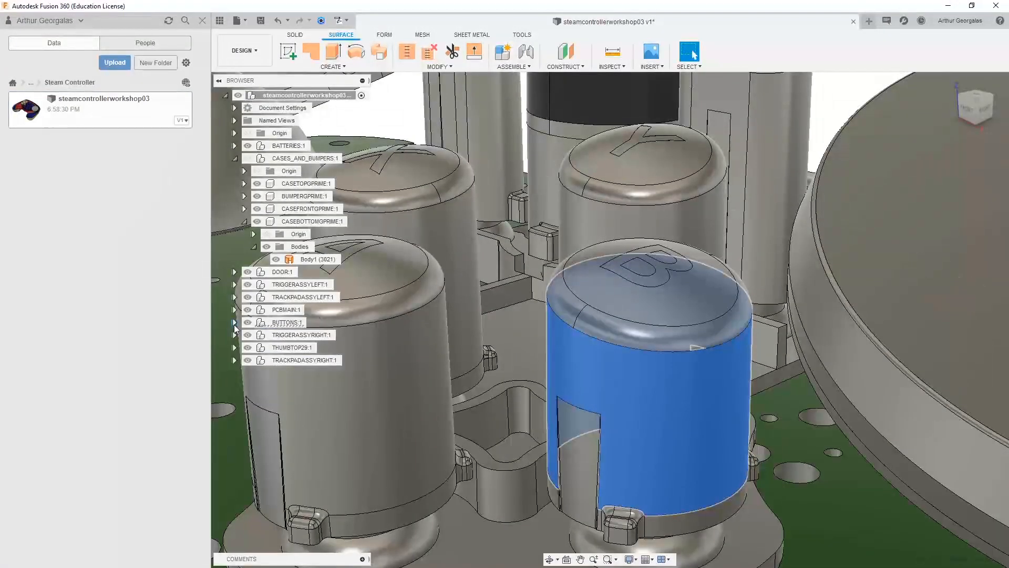
pyautogui.click(235, 323)
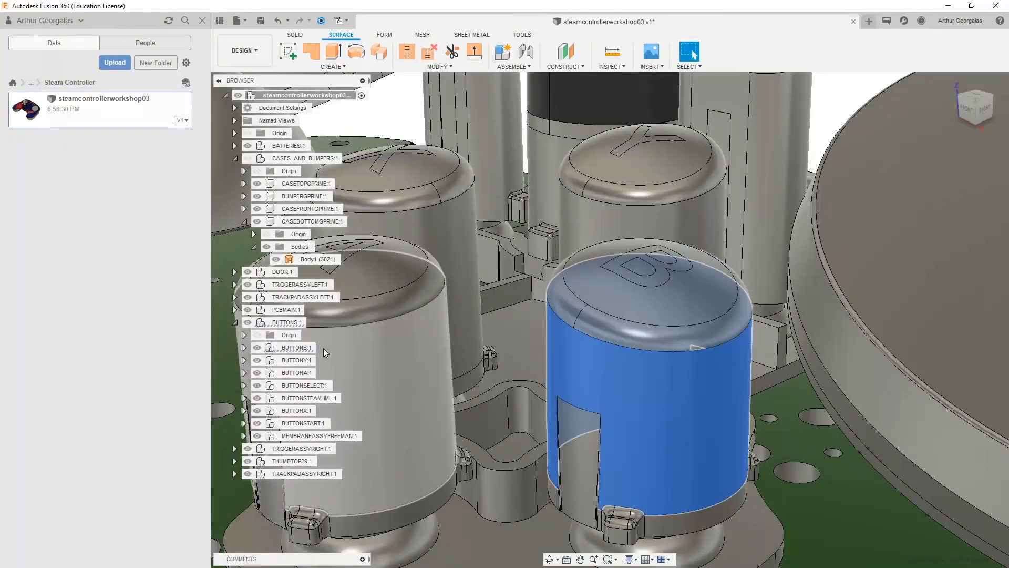
pyautogui.click(321, 348)
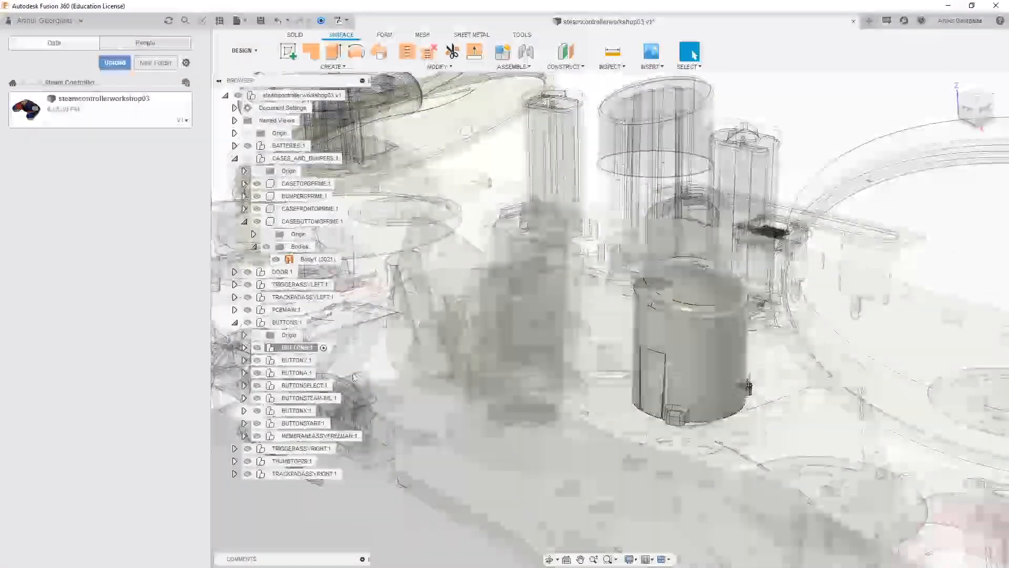
# Step: Hide the outer shell BUTTONB-SHOT21 inside BUTTONB, keeping only the inner BUTTONB-SHOT1 shown
pyautogui.click(244, 349)
pyautogui.click(268, 374)
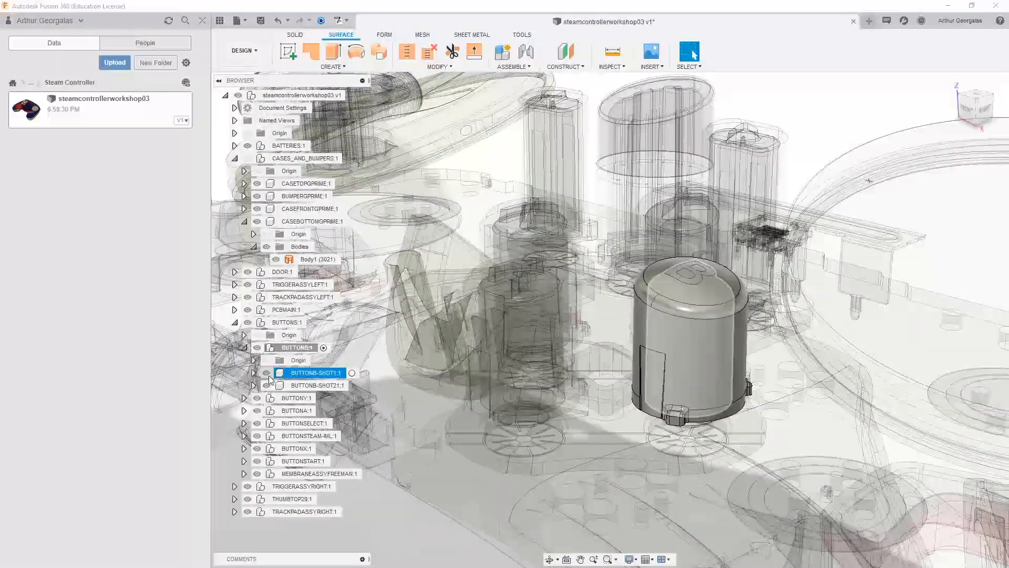
pyautogui.click(266, 373)
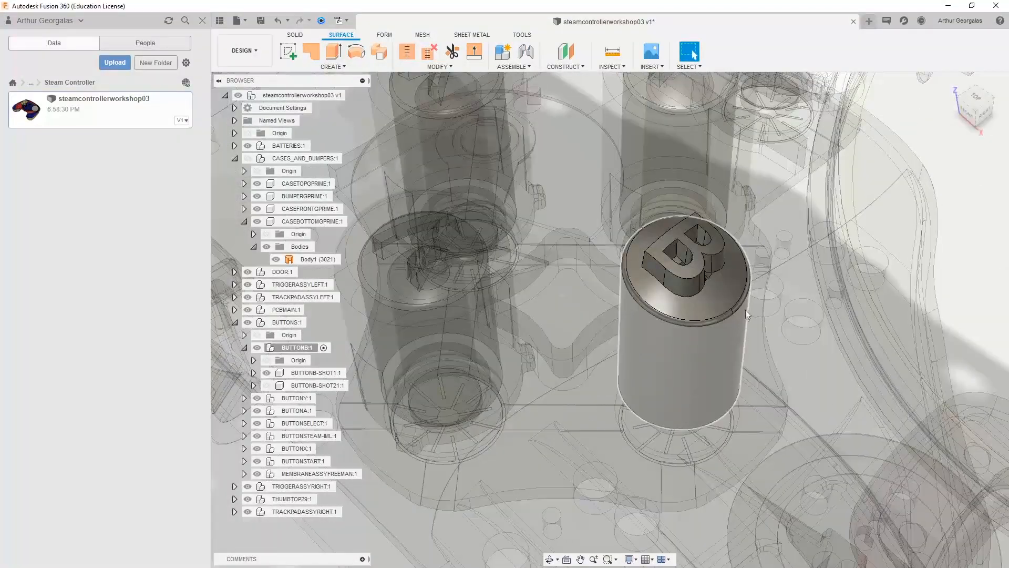
# Step: Apply the Paint - Enamel Glossy (Green) appearance to the B button's inner BUTTONB-SHOT1 body
pyautogui.press('a')
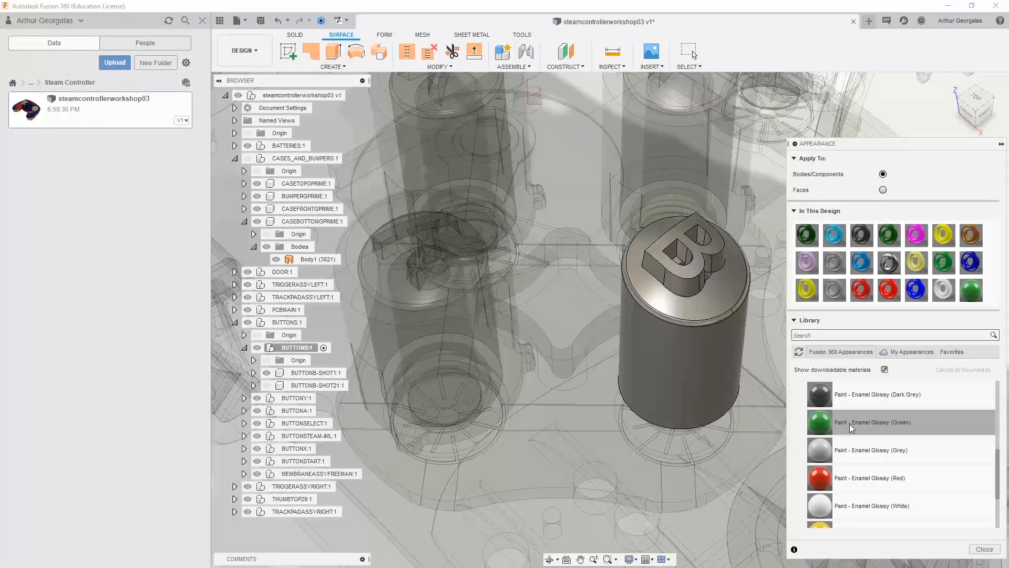
pyautogui.moveTo(849, 423); pyautogui.dragTo(698, 331)
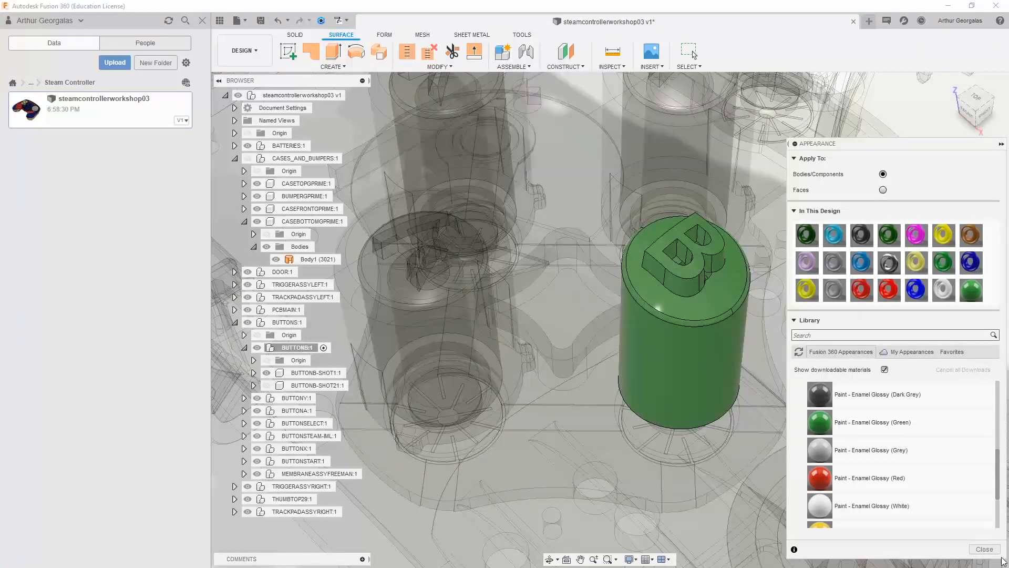
pyautogui.click(985, 549)
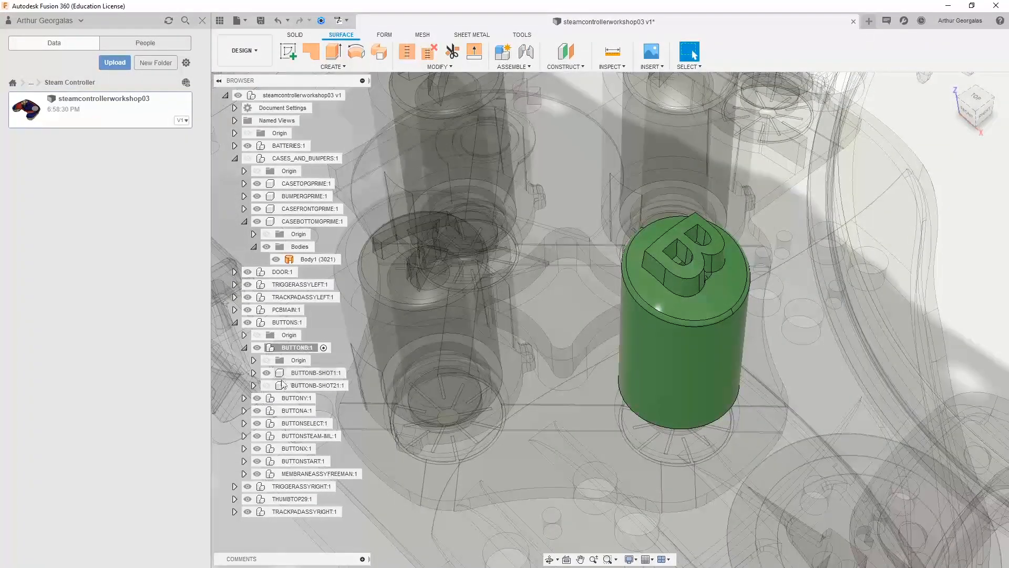
# Step: Show the BUTTONB-SHOT21 outer shell again and apply the Paint - Enamel Glossy (Dark Grey) appearance to it
pyautogui.click(266, 385)
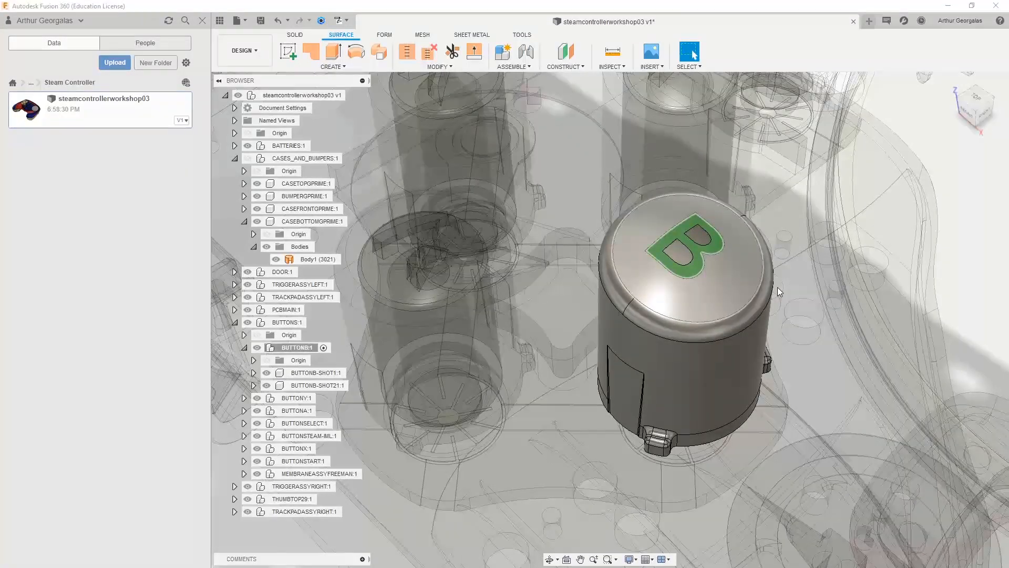
pyautogui.press('a')
pyautogui.moveTo(887, 250); pyautogui.dragTo(709, 366)
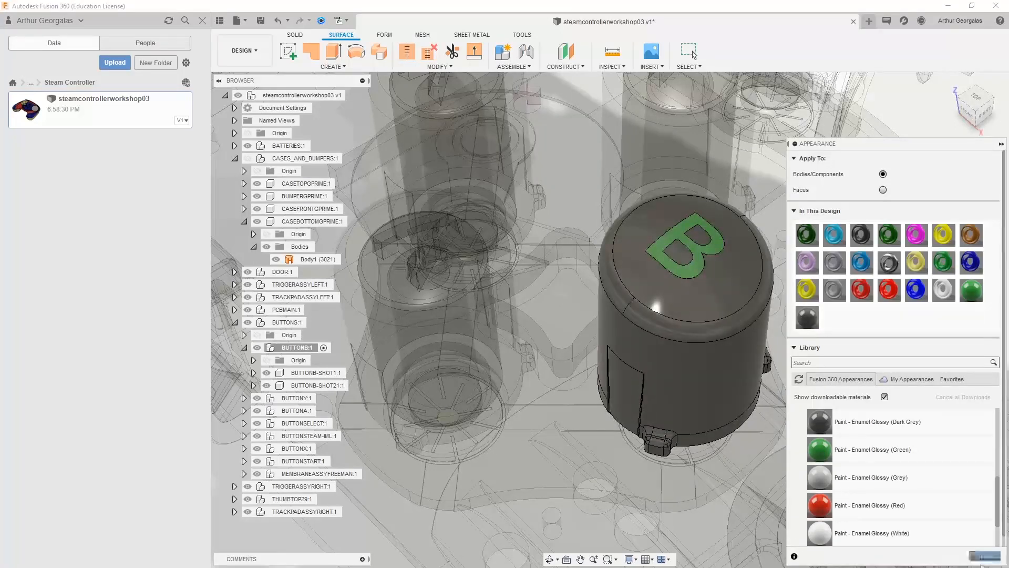
pyautogui.click(990, 559)
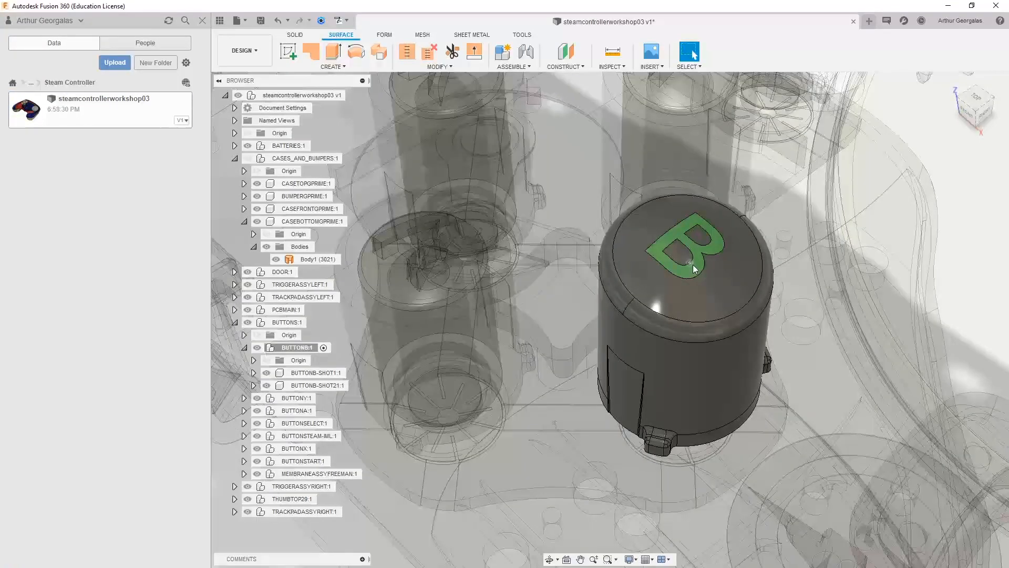
# Step: Highlight BUTTONB-SHOT1 and examine from the side and above how it sits inside the B button's outer shell
pyautogui.keyDown('shift'); pyautogui.moveTo(702, 288); pyautogui.dragTo(685, 249, button='middle'); pyautogui.keyUp('shift')
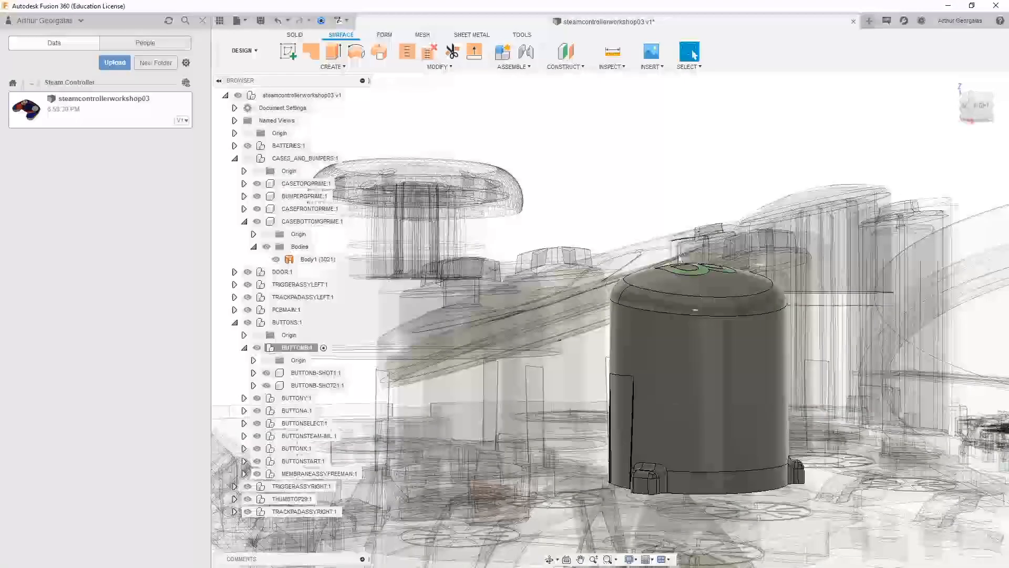
pyautogui.click(310, 373)
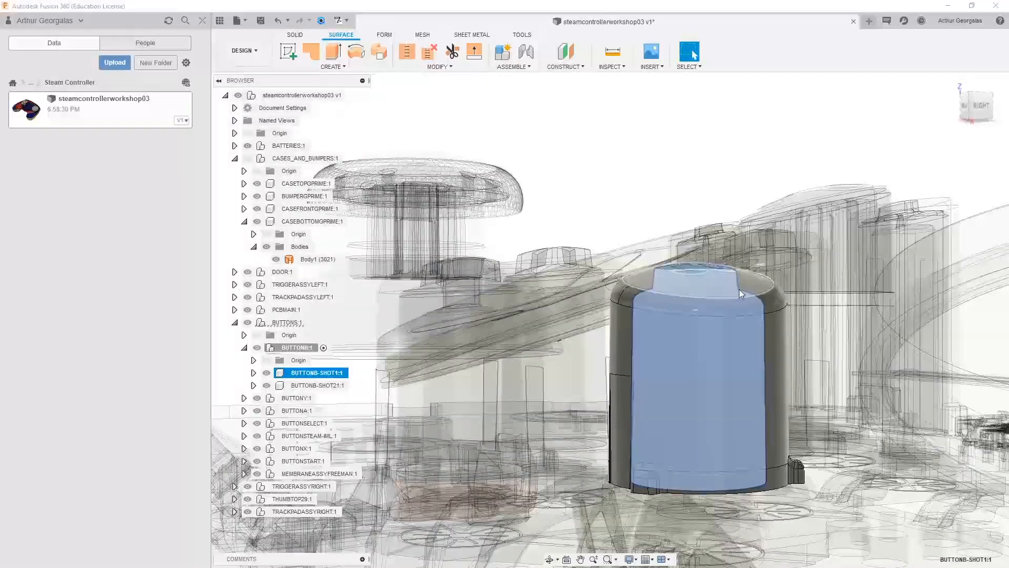
pyautogui.scroll(-3, 677, 325)
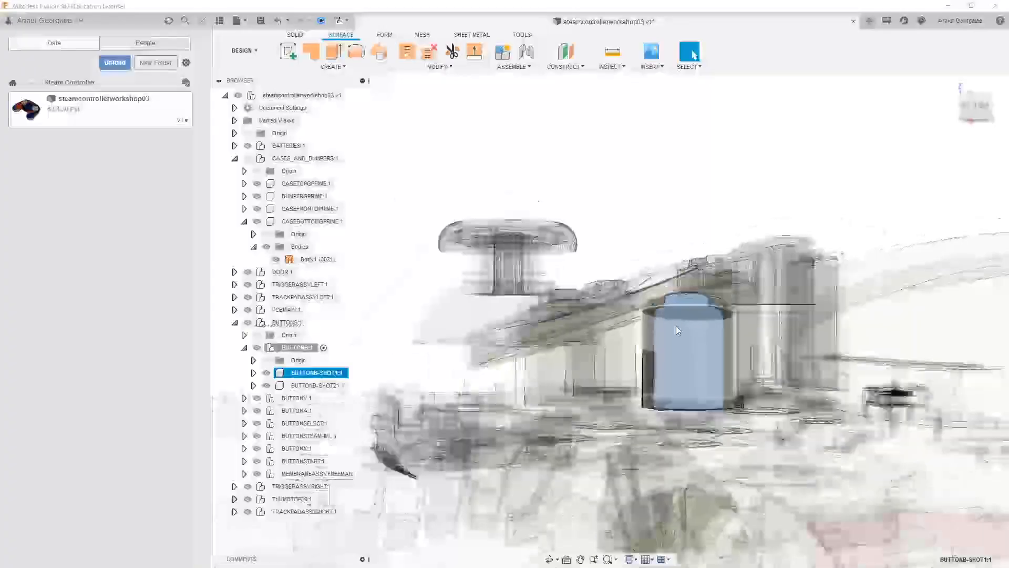
pyautogui.keyDown('shift'); pyautogui.moveTo(670, 326); pyautogui.dragTo(706, 385, button='middle'); pyautogui.keyUp('shift')
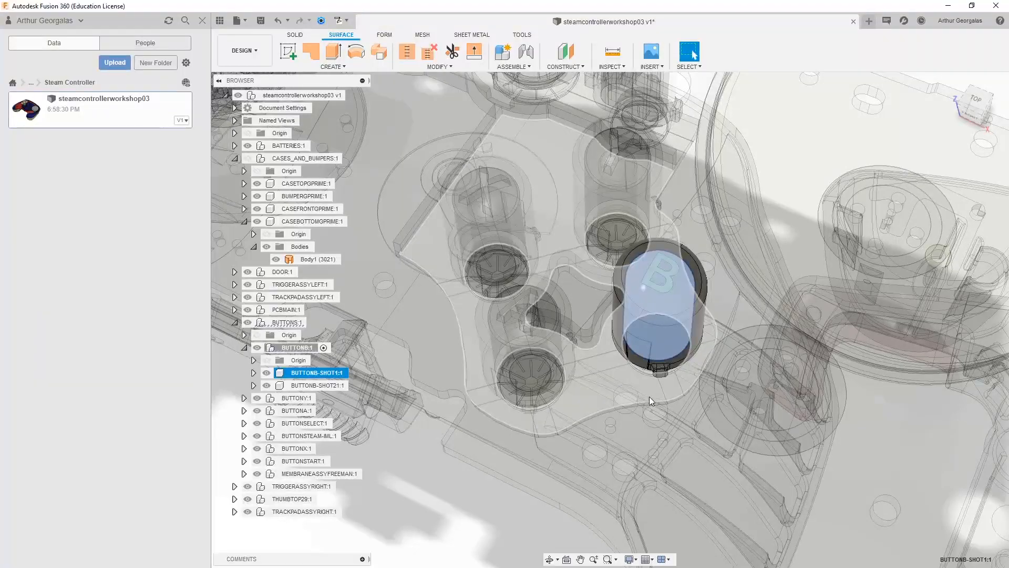
# Step: Clear the BUTTONB-SHOT1 selection and make the top-level steamcontrollerworkshop03 assembly the active component again
pyautogui.scroll(-5, 670, 414)
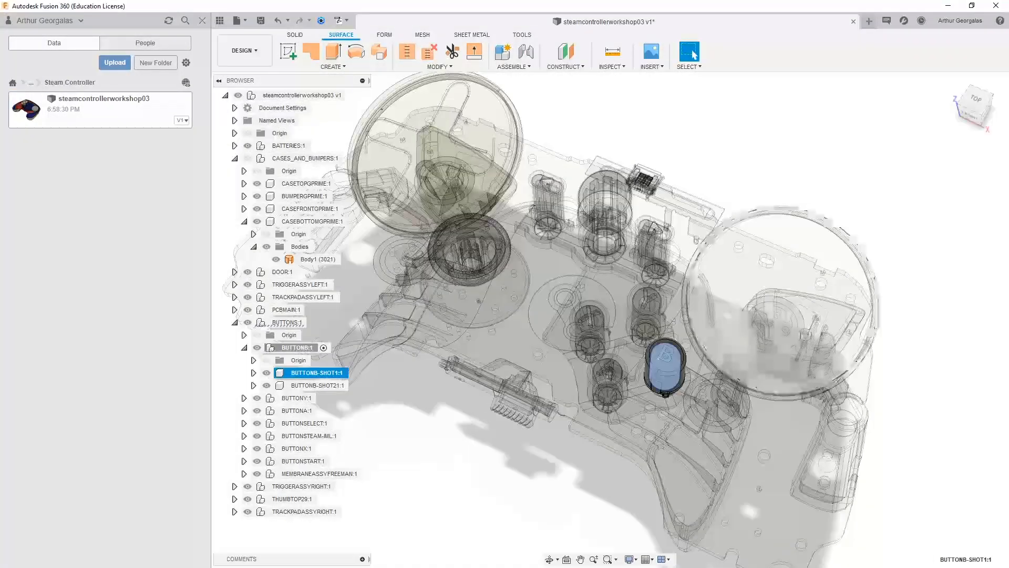
pyautogui.click(909, 290)
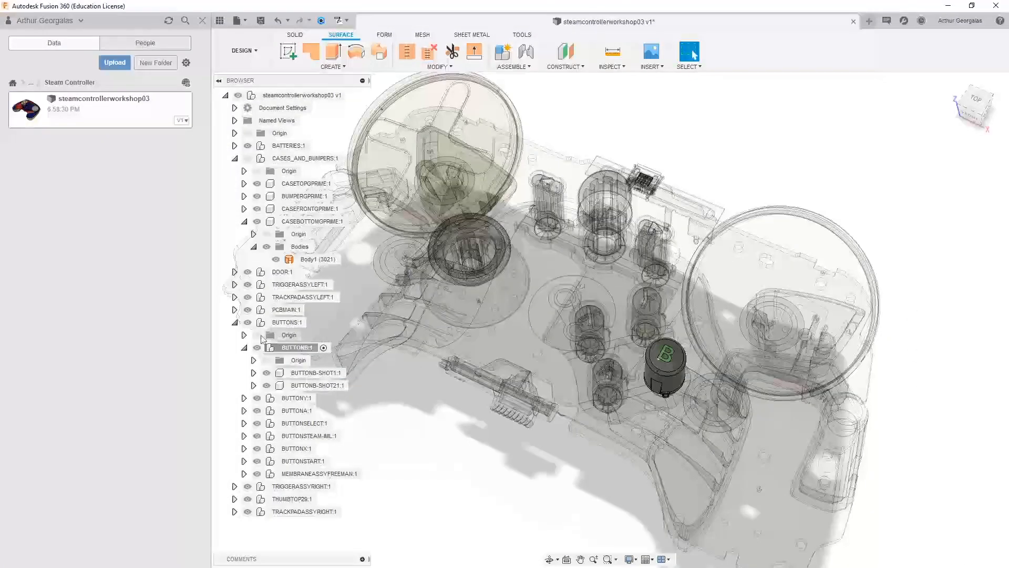
pyautogui.click(250, 160)
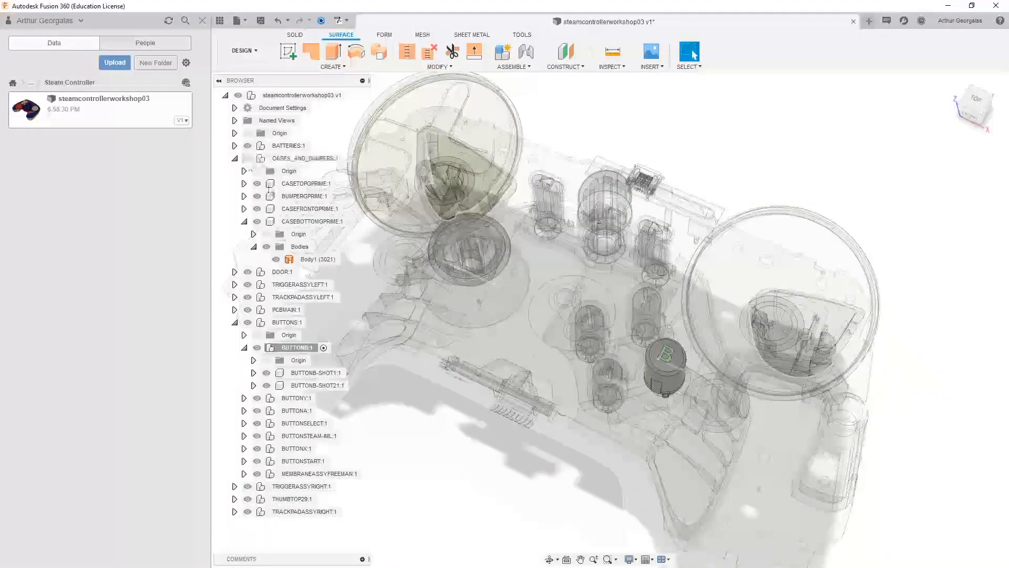
pyautogui.click(351, 96)
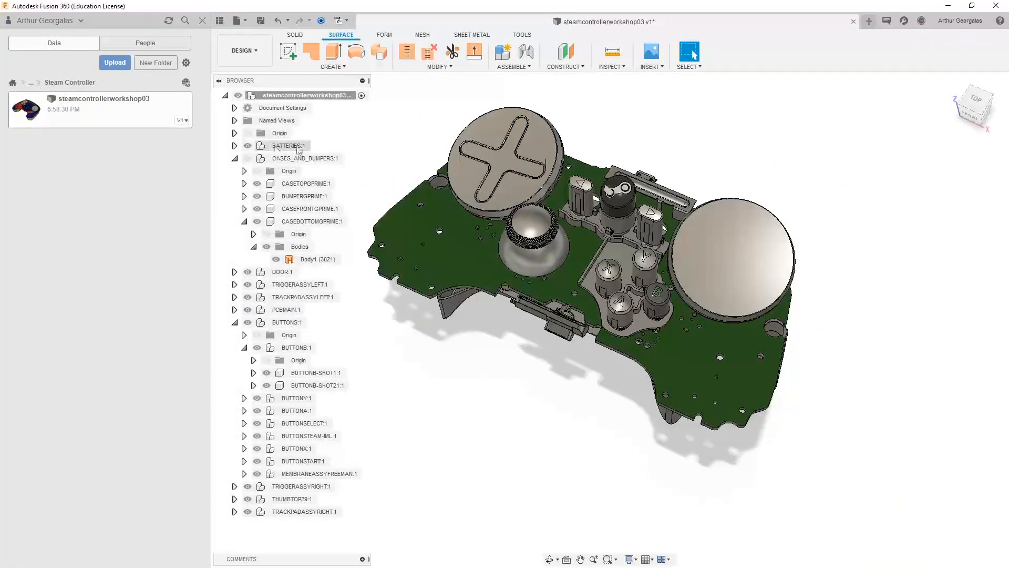
# Step: Hide STEAMBUTTON_PLASTIC inside BUTTONSTEAM-IML, leaving Body1 of the Steam button's label component shown
pyautogui.scroll(5, 625, 221)
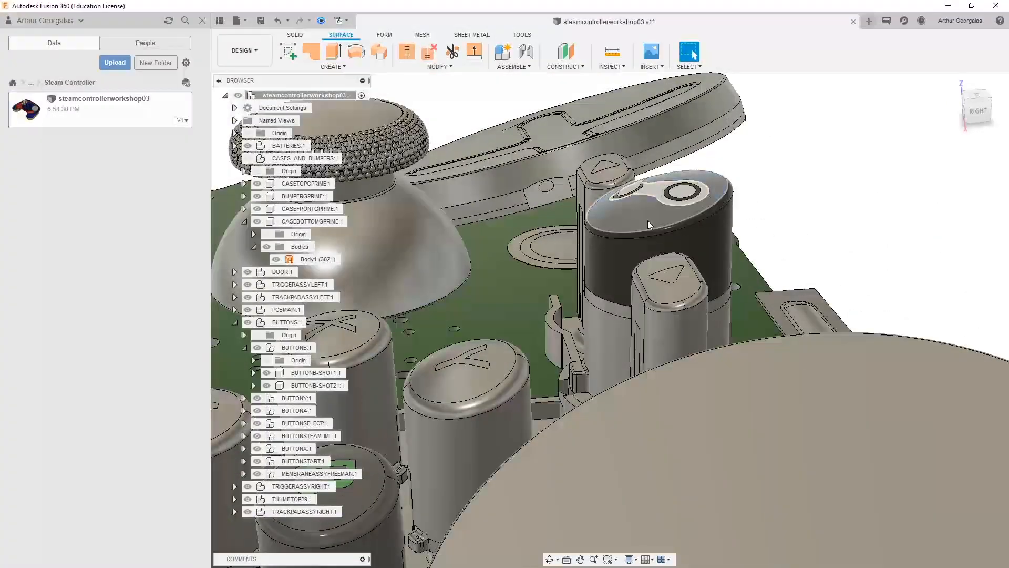
pyautogui.click(648, 220)
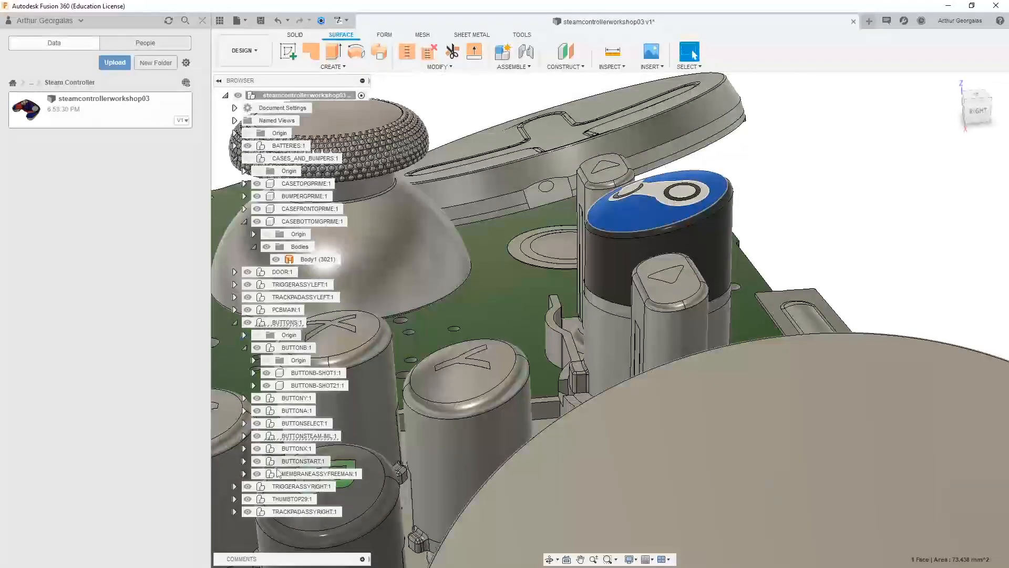
pyautogui.click(243, 436)
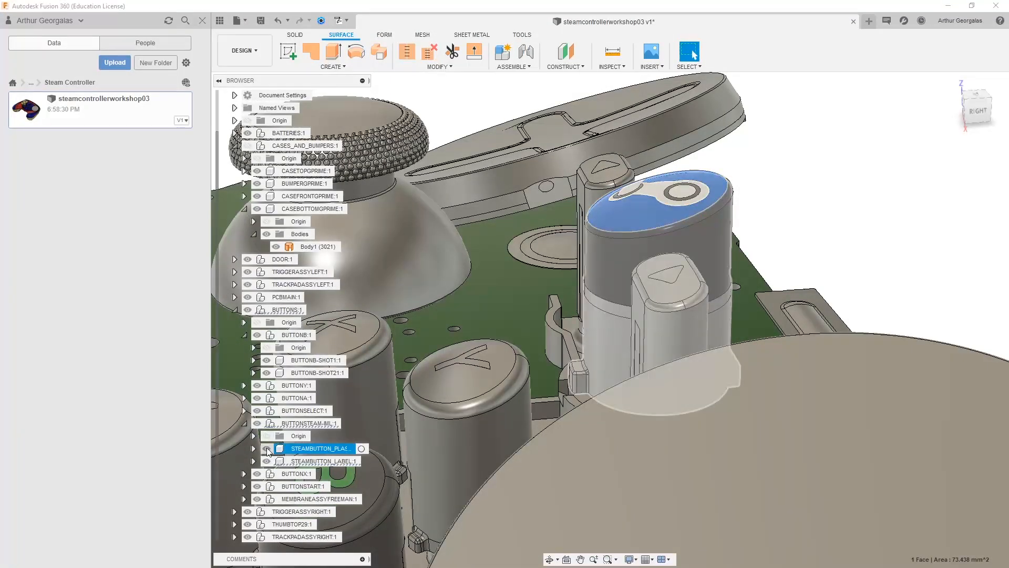
pyautogui.click(267, 448)
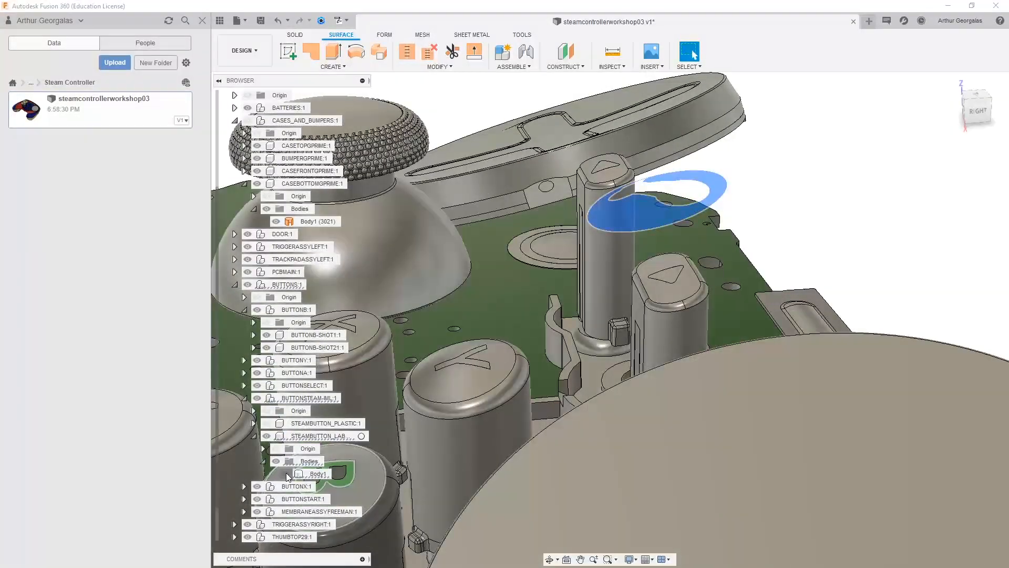
pyautogui.click(286, 474)
# Step: Examine the Steam button's label body from above, highlighting the face of its logo
pyautogui.click(881, 244)
pyautogui.keyDown('shift'); pyautogui.moveTo(661, 228); pyautogui.dragTo(652, 289, button='middle'); pyautogui.keyUp('shift')
pyautogui.click(559, 219)
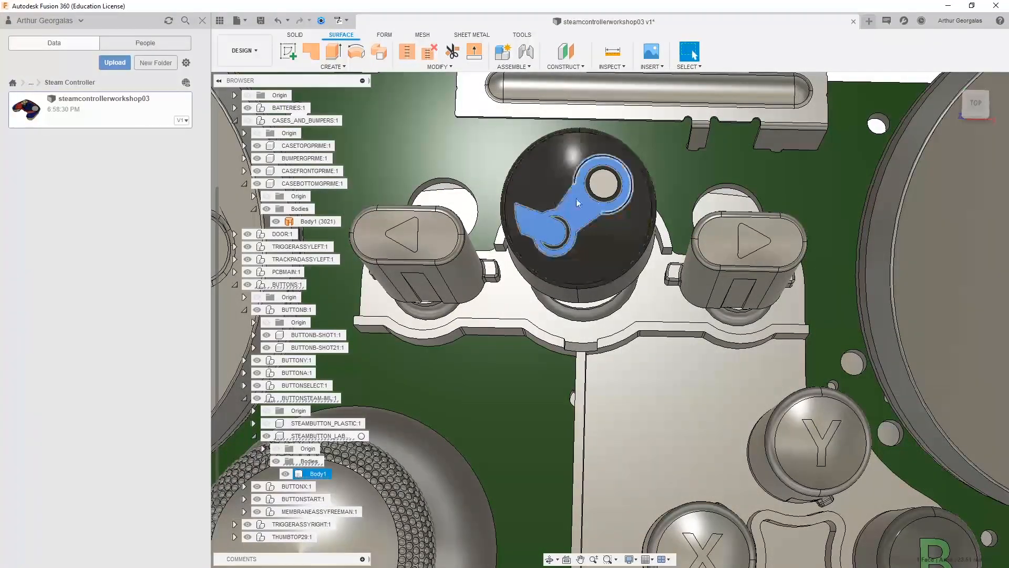
pyautogui.press('j')
pyautogui.click(610, 238)
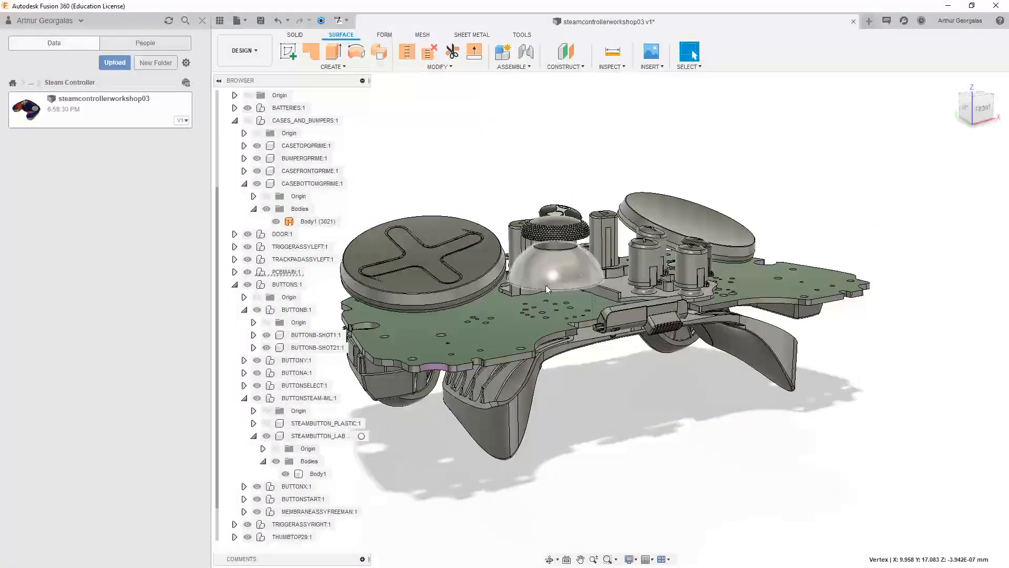
# Step: Examine the thumbstick area from below the board, looking closely at the ribbed oval opening and its surrounding slots
pyautogui.keyDown('shift'); pyautogui.moveTo(545, 287); pyautogui.dragTo(694, 54, button='middle'); pyautogui.keyUp('shift')
pyautogui.scroll(6, 586, 252)
pyautogui.keyDown('shift'); pyautogui.moveTo(594, 178); pyautogui.dragTo(563, 209, button='middle'); pyautogui.keyUp('shift')
pyautogui.keyDown('shift'); pyautogui.moveTo(594, 317); pyautogui.dragTo(639, 382, button='middle'); pyautogui.keyUp('shift')
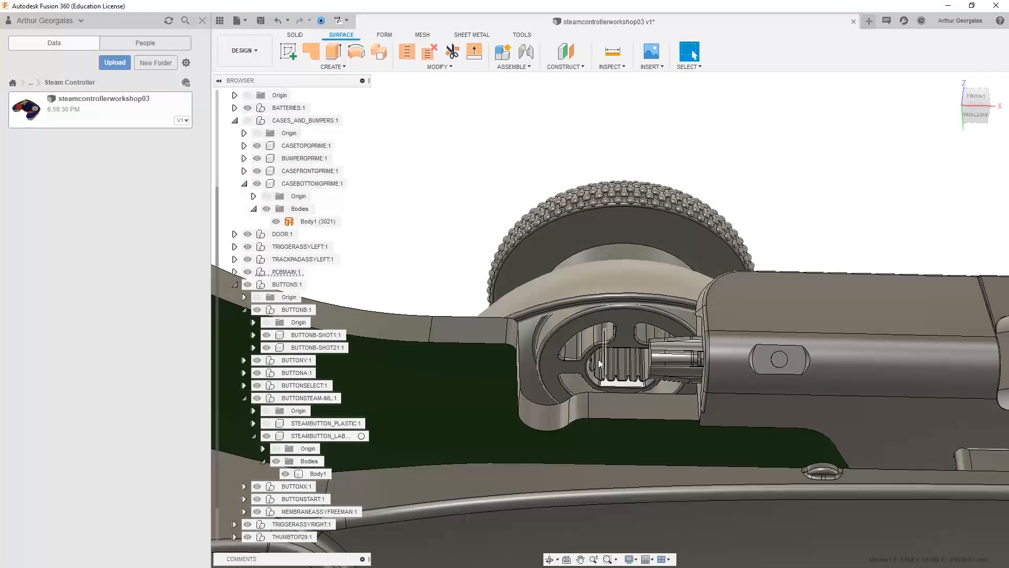
pyautogui.scroll(6, 597, 373)
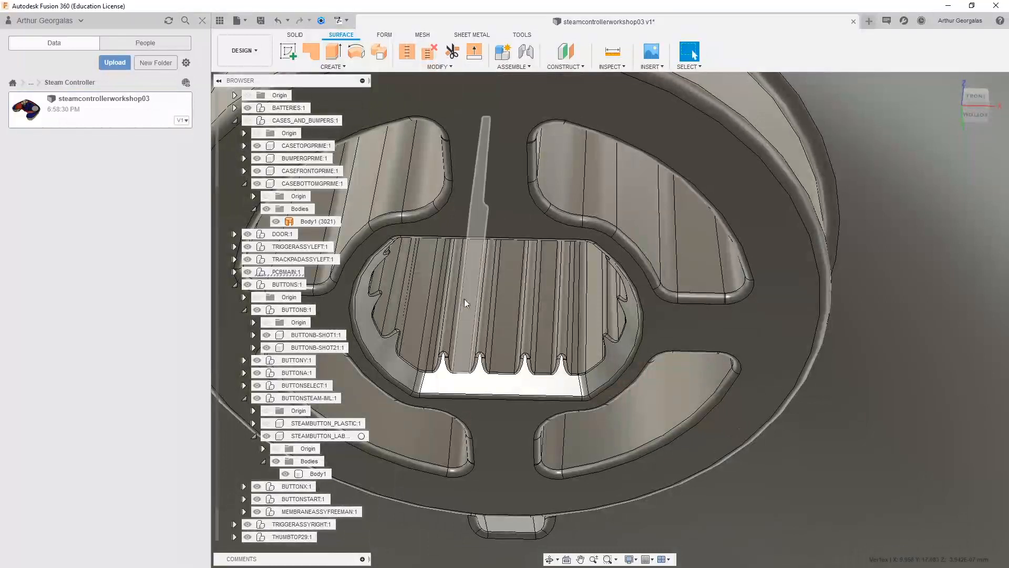
pyautogui.moveTo(422, 298); pyautogui.dragTo(484, 321)
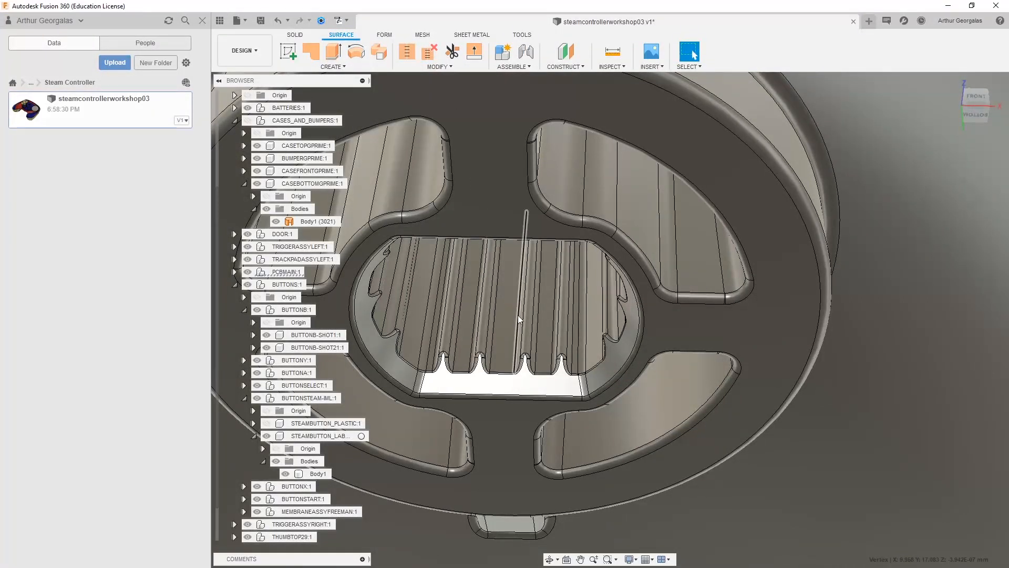
pyautogui.scroll(-5, 534, 319)
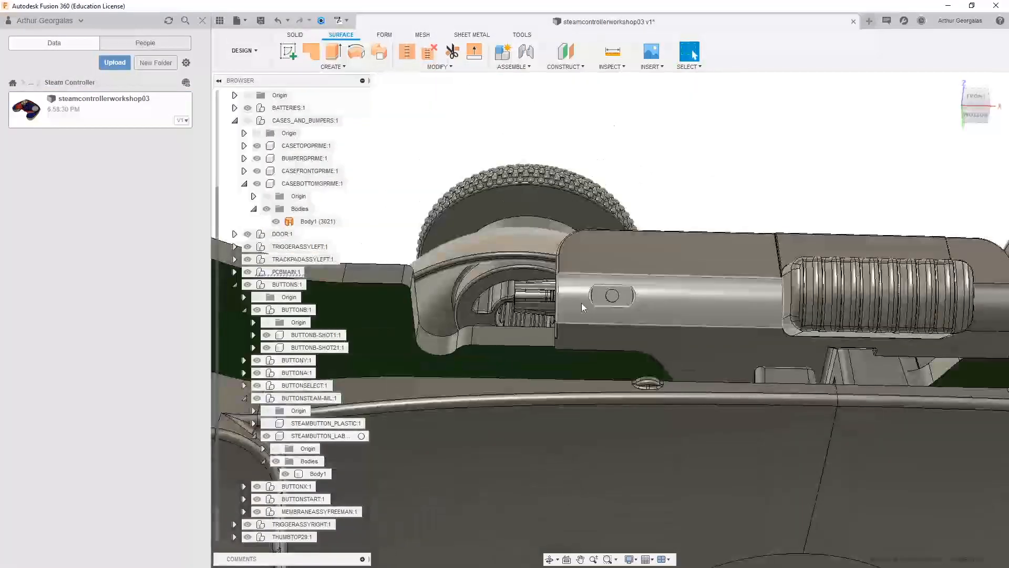
# Step: Show the CASES_AND_BUMPERS component again and view the complete controller from the top
pyautogui.keyDown('shift'); pyautogui.moveTo(544, 218); pyautogui.dragTo(622, 371, button='middle'); pyautogui.keyUp('shift')
pyautogui.scroll(-5, 612, 371)
pyautogui.keyDown('shift'); pyautogui.moveTo(587, 340); pyautogui.dragTo(660, 400, button='middle'); pyautogui.keyUp('shift')
pyautogui.scroll(3, 666, 384)
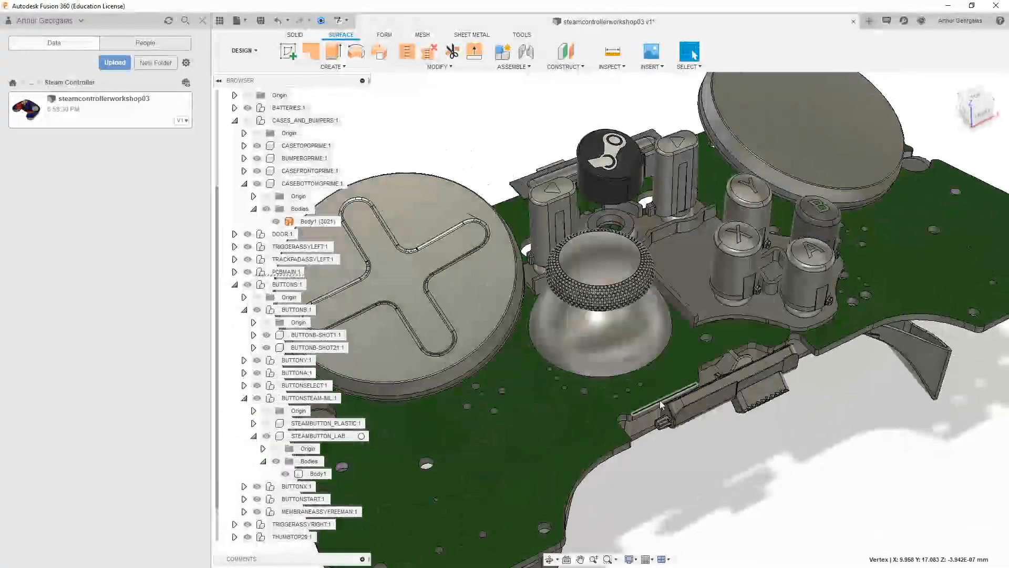
pyautogui.scroll(-3, 656, 401)
pyautogui.keyDown('shift'); pyautogui.moveTo(537, 384); pyautogui.dragTo(561, 325, button='middle'); pyautogui.keyUp('shift')
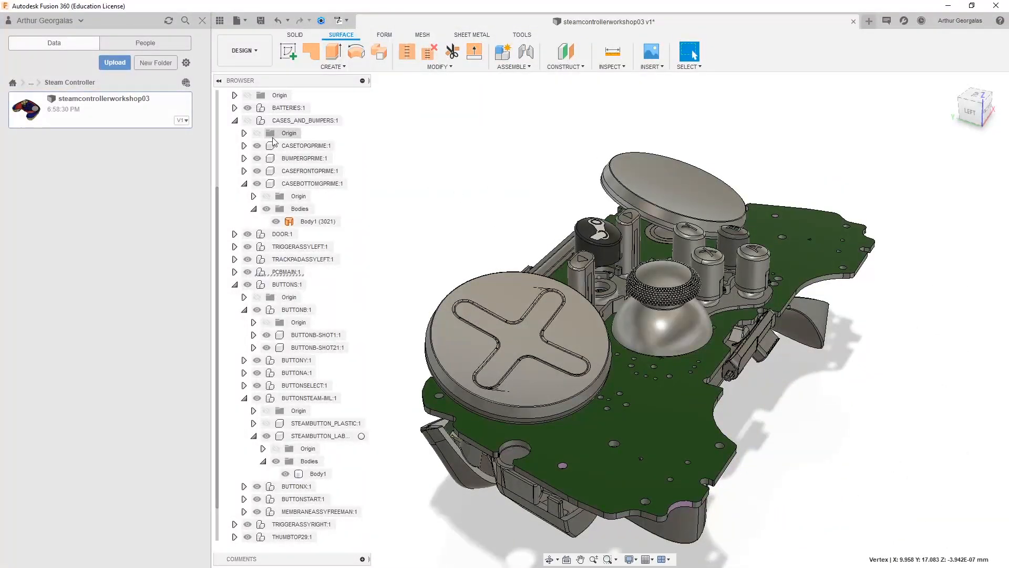
pyautogui.scroll(3, 274, 141)
pyautogui.click(248, 158)
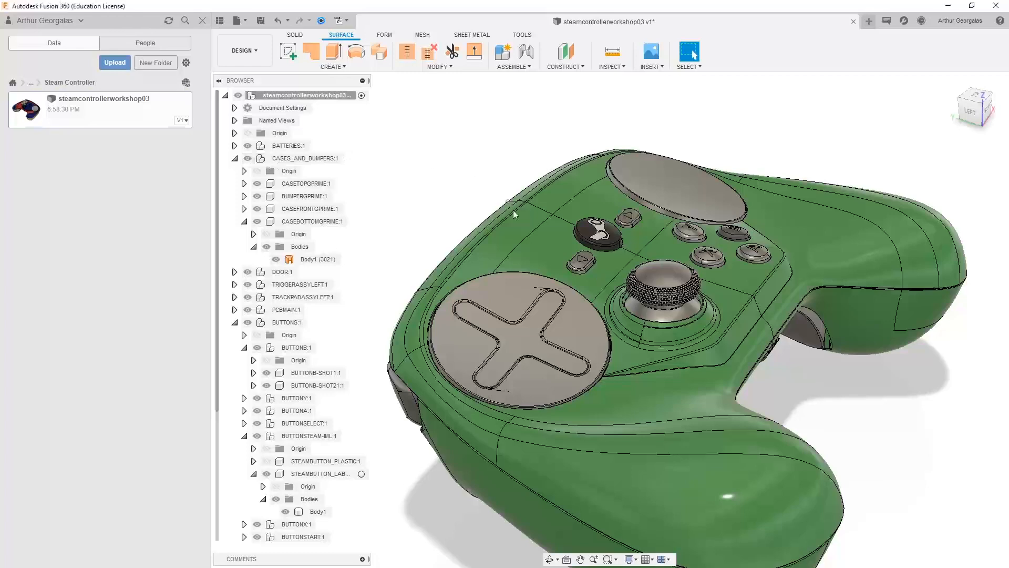
pyautogui.keyDown('shift'); pyautogui.moveTo(513, 209); pyautogui.dragTo(639, 448, button='middle'); pyautogui.keyUp('shift')
pyautogui.moveTo(715, 418); pyautogui.dragTo(666, 419, button='middle')
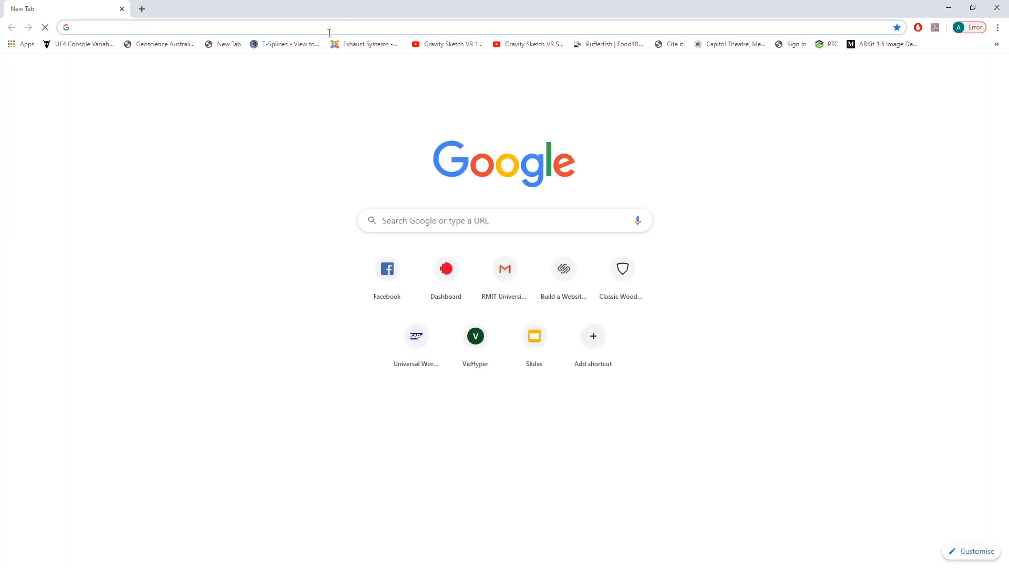
# Step: Switch to the Chrome browser and search Google Images for "game controllers"
pyautogui.write('game cont')
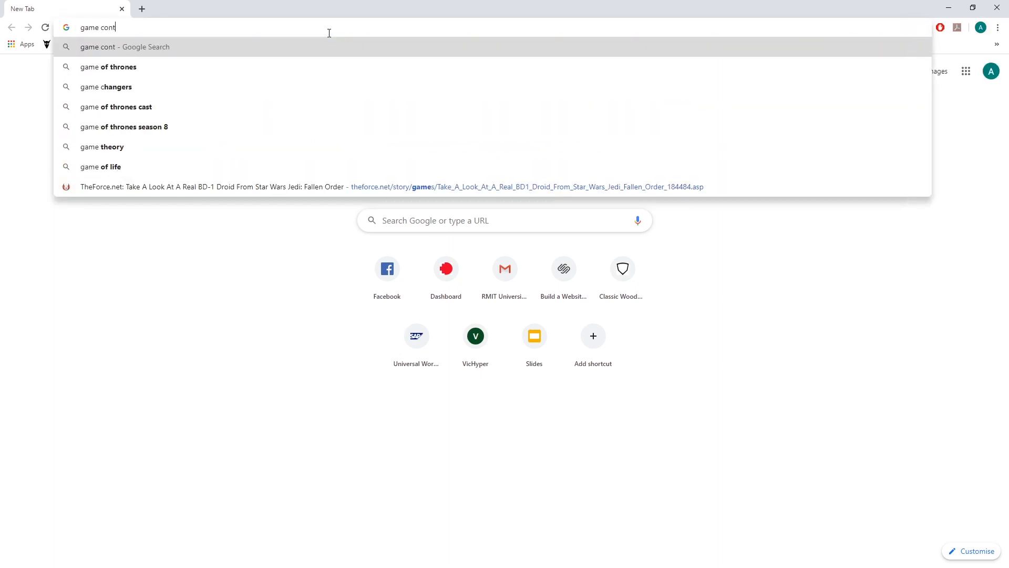
pyautogui.write('rollers')
pyautogui.press('Return')
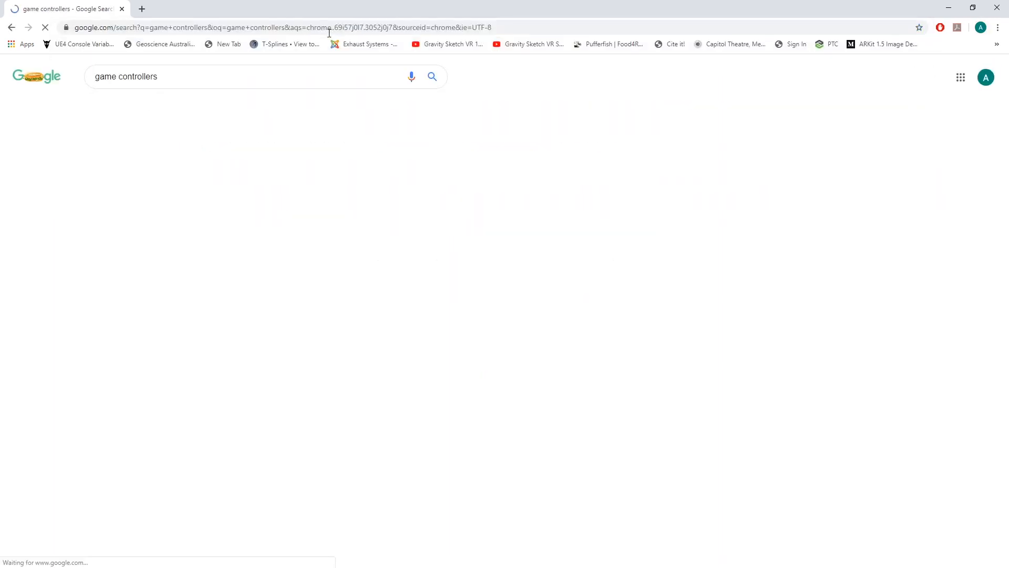
pyautogui.click(149, 107)
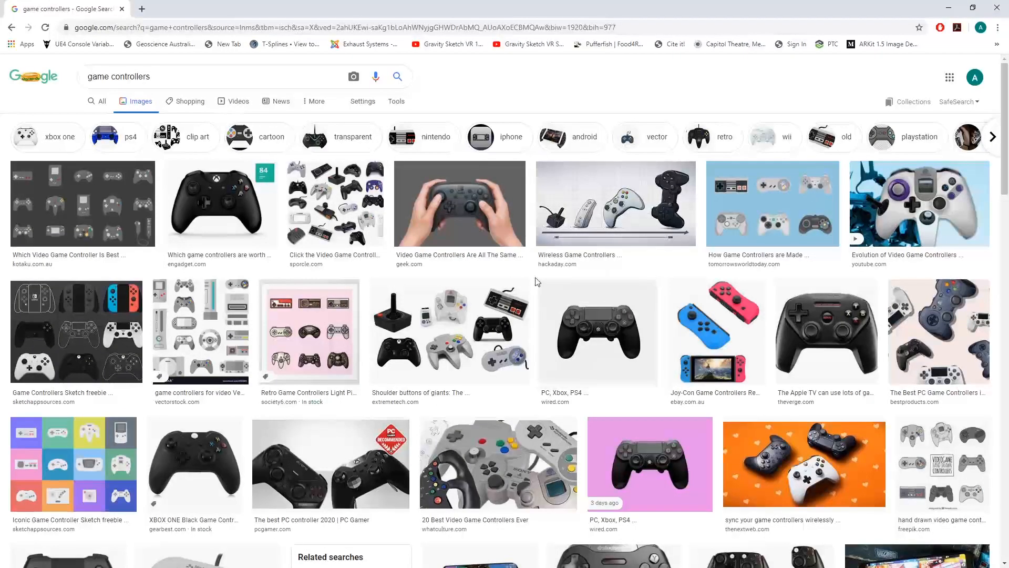
# Step: Open WIRED's article on the best gaming controllers from its image result and look through the pictured controllers
pyautogui.click(617, 328)
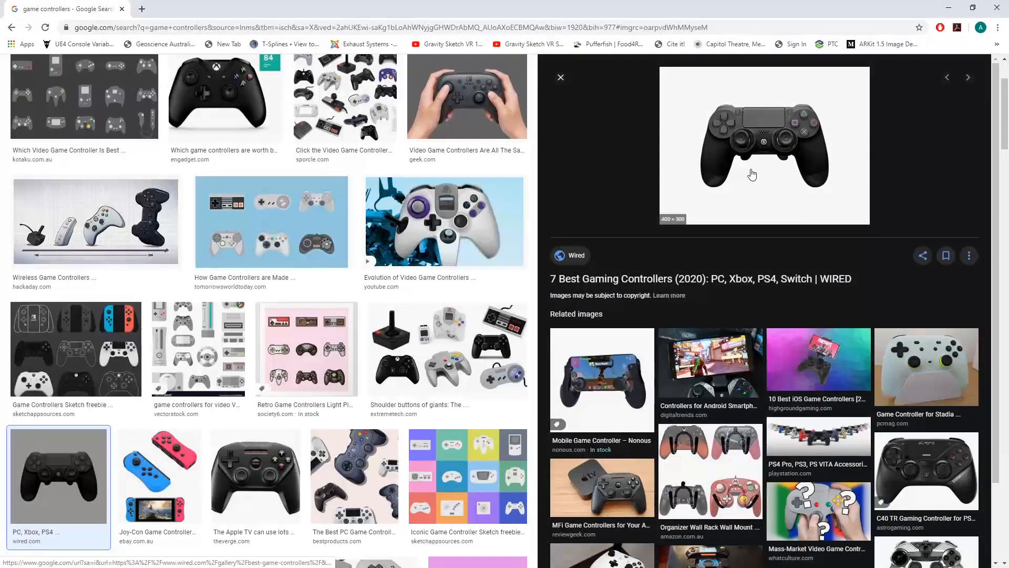
pyautogui.middleClick(752, 175)
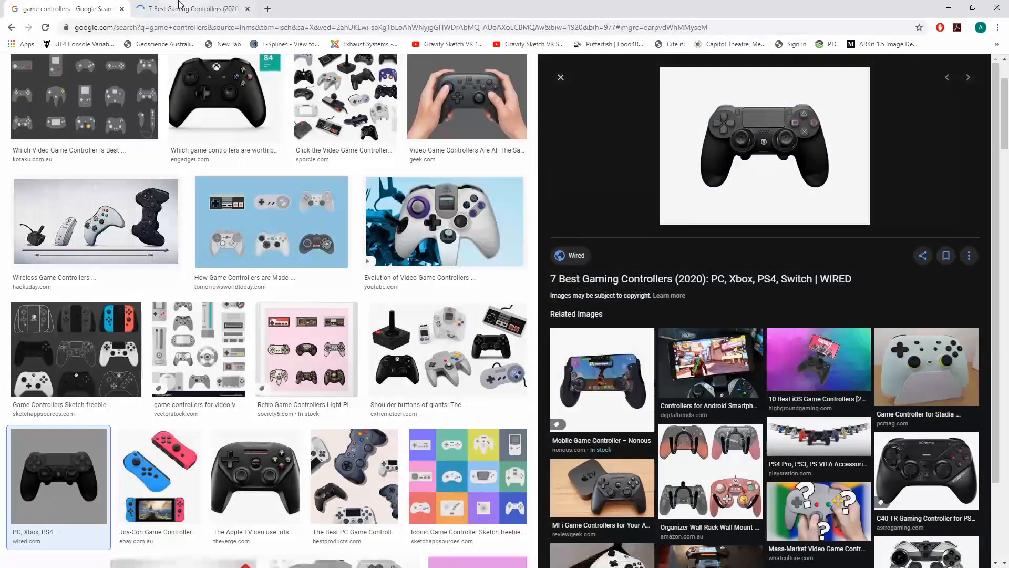
pyautogui.click(178, 4)
pyautogui.scroll(-7, 288, 112)
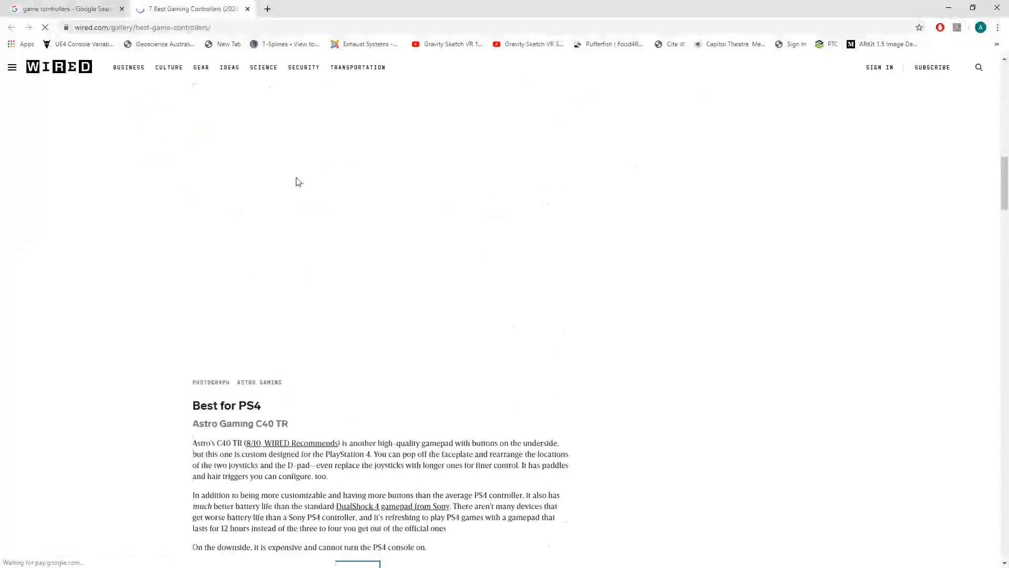
pyautogui.scroll(9, 296, 181)
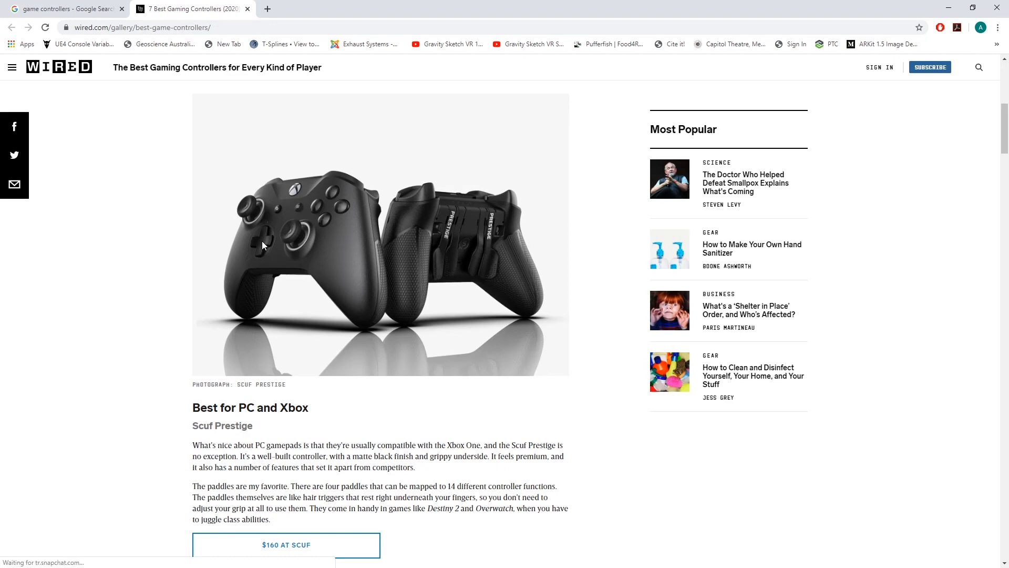
pyautogui.scroll(-8, 261, 240)
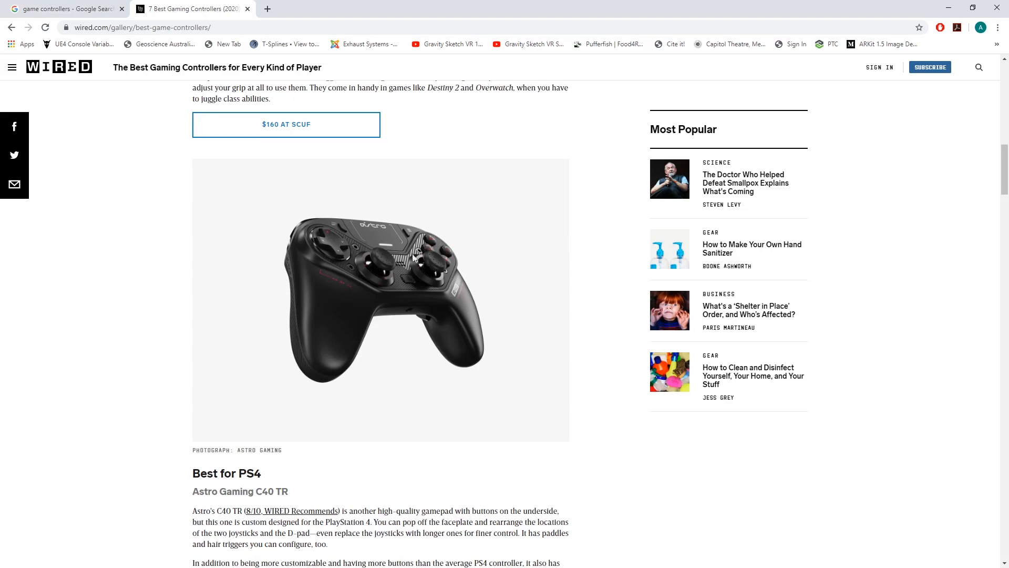
pyautogui.scroll(-10, 413, 257)
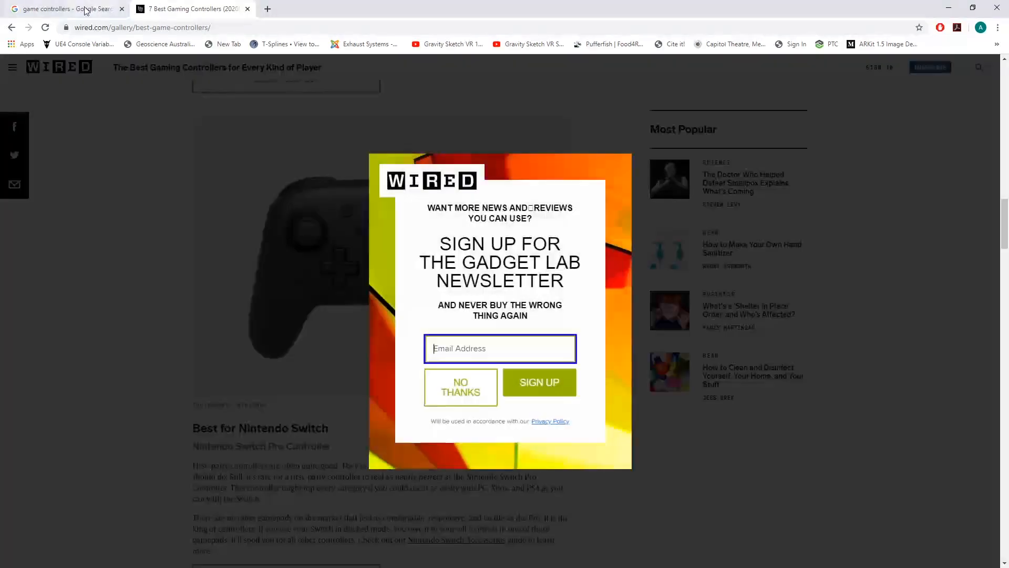
# Step: Return to the Google image results and browse further down for more controller designs
pyautogui.click(86, 10)
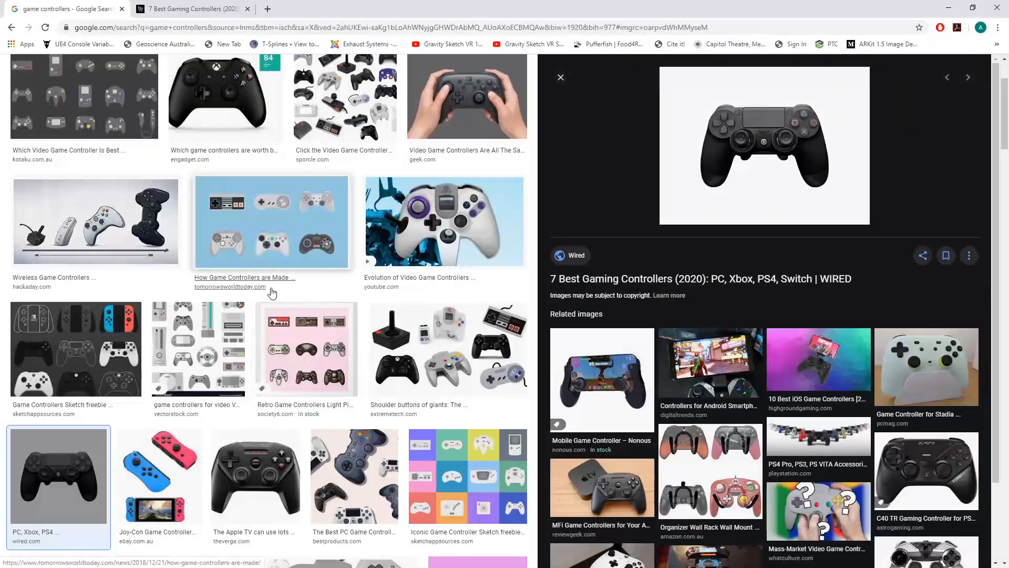
pyautogui.scroll(-10, 274, 289)
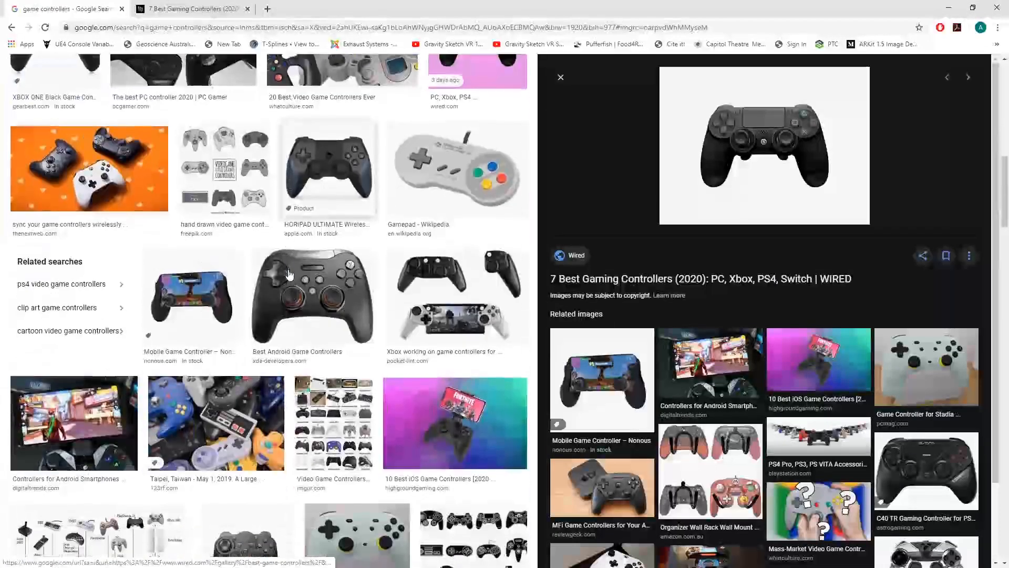
pyautogui.scroll(-8, 289, 274)
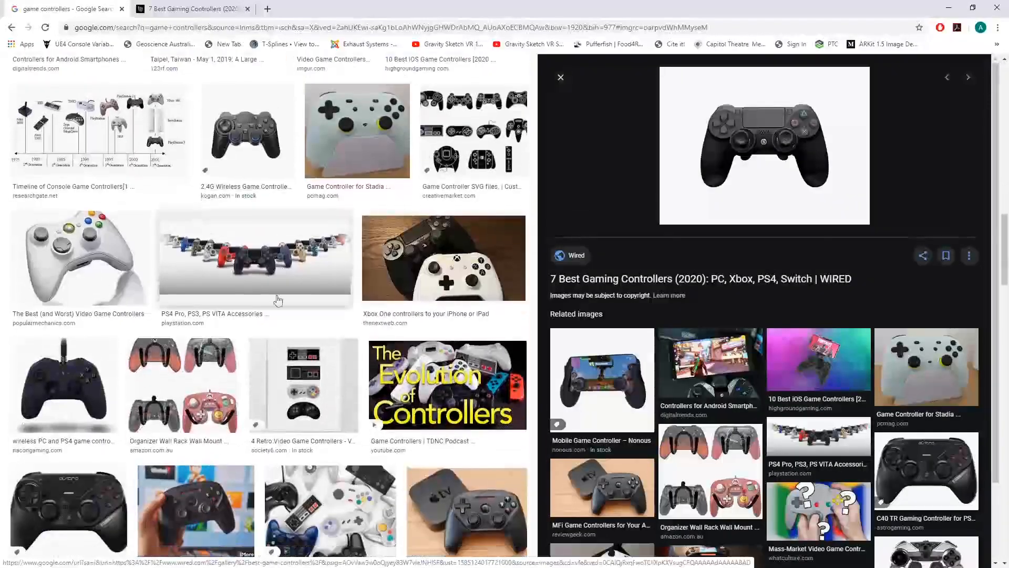
pyautogui.scroll(-8, 200, 463)
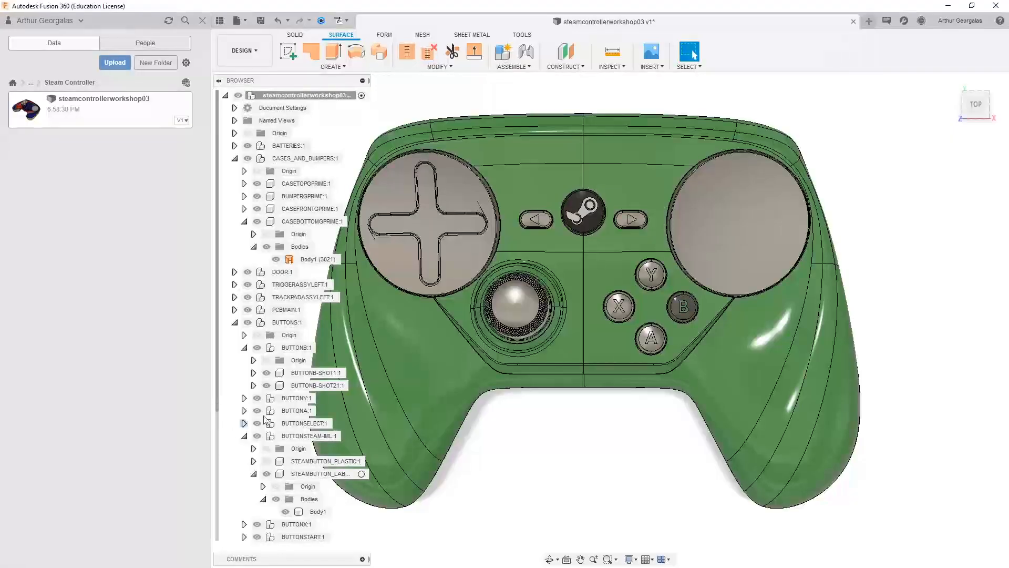
# Step: Select the BUMPERGPRIME component and inspect the bumper's shape from the controller's side and back
pyautogui.keyDown('shift'); pyautogui.moveTo(521, 394); pyautogui.dragTo(476, 290, button='middle'); pyautogui.keyUp('shift')
pyautogui.click(431, 257)
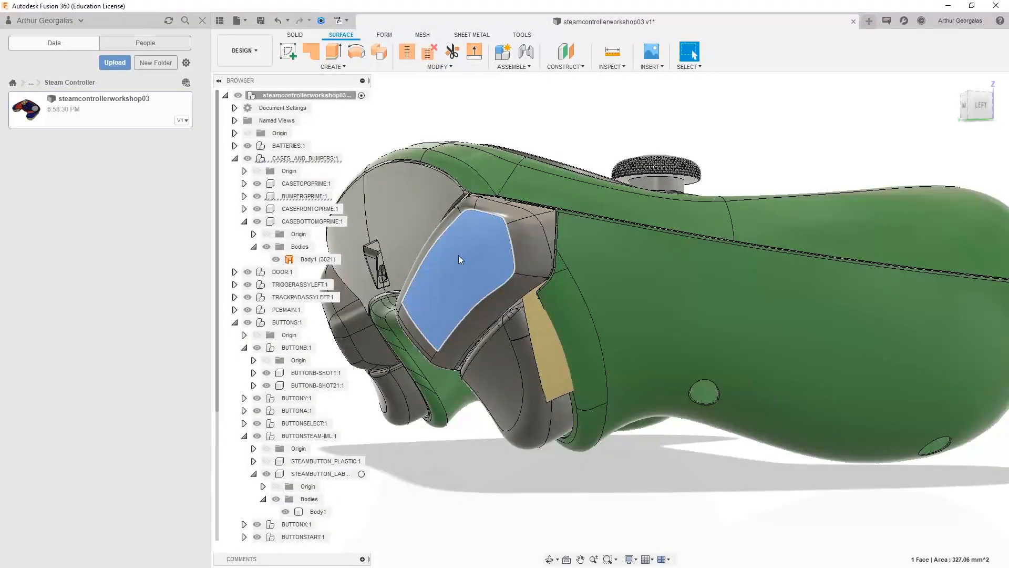
pyautogui.click(303, 199)
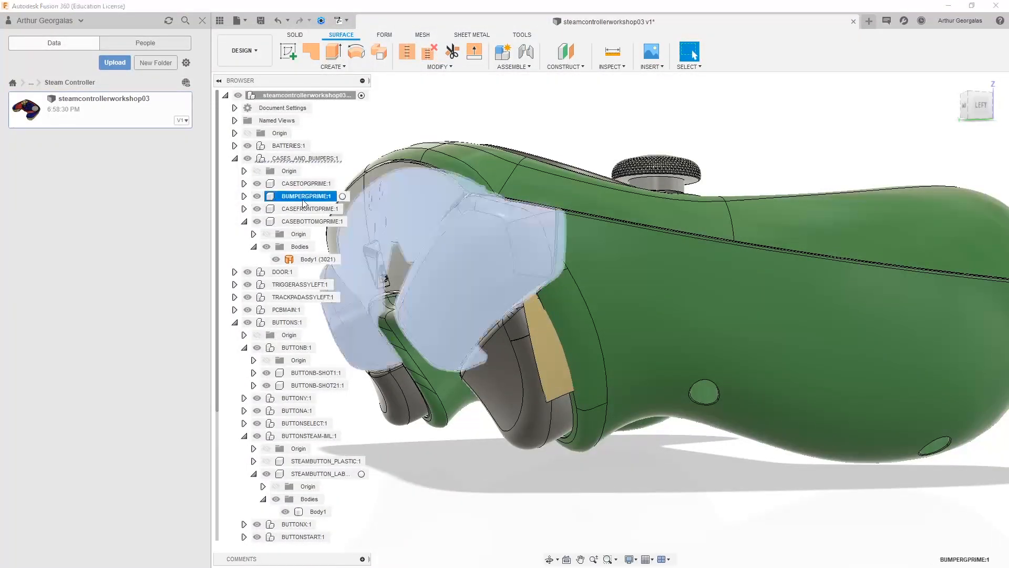
pyautogui.keyDown('shift'); pyautogui.moveTo(460, 261); pyautogui.dragTo(490, 250, button='middle'); pyautogui.keyUp('shift')
pyautogui.press('Escape')
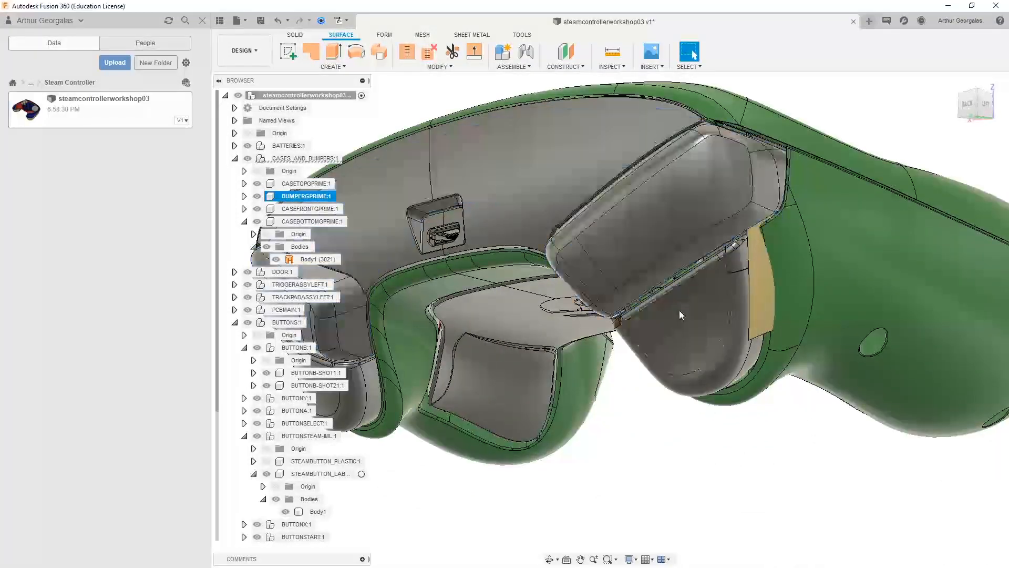
# Step: Inspect the left trigger face and the bottom case body from the side, ending on a view of the controller's top
pyautogui.keyDown('shift'); pyautogui.moveTo(679, 310); pyautogui.dragTo(636, 177, button='middle'); pyautogui.keyUp('shift')
pyautogui.click(657, 134)
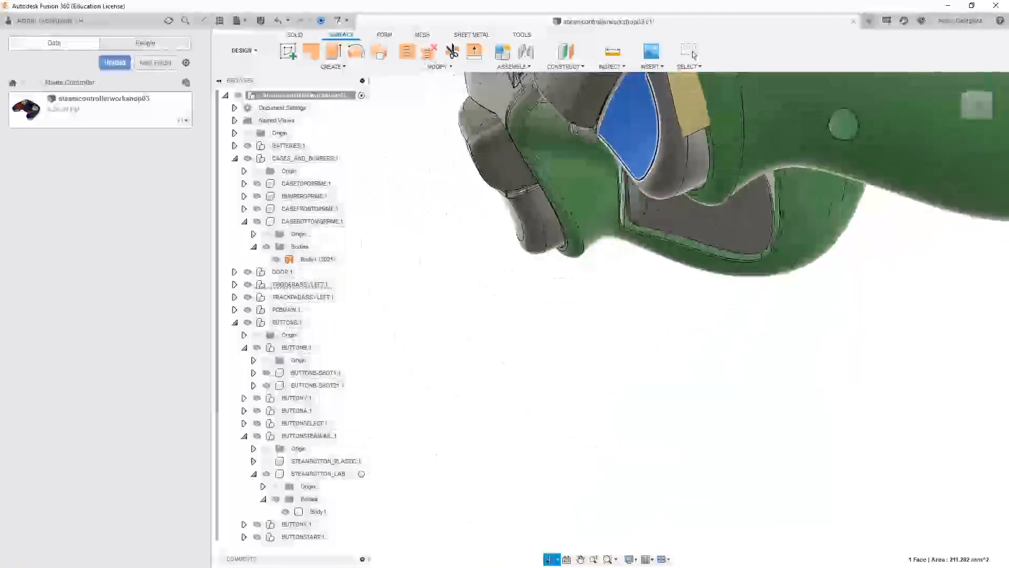
pyautogui.keyDown('shift'); pyautogui.moveTo(670, 172); pyautogui.dragTo(593, 299, button='middle'); pyautogui.keyUp('shift')
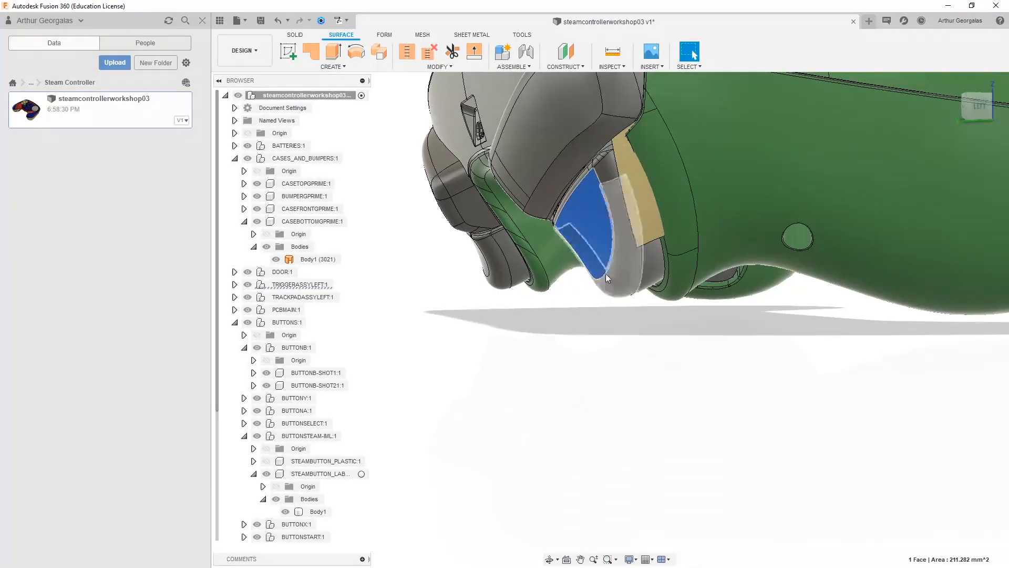
pyautogui.scroll(-3, 606, 274)
pyautogui.click(633, 302)
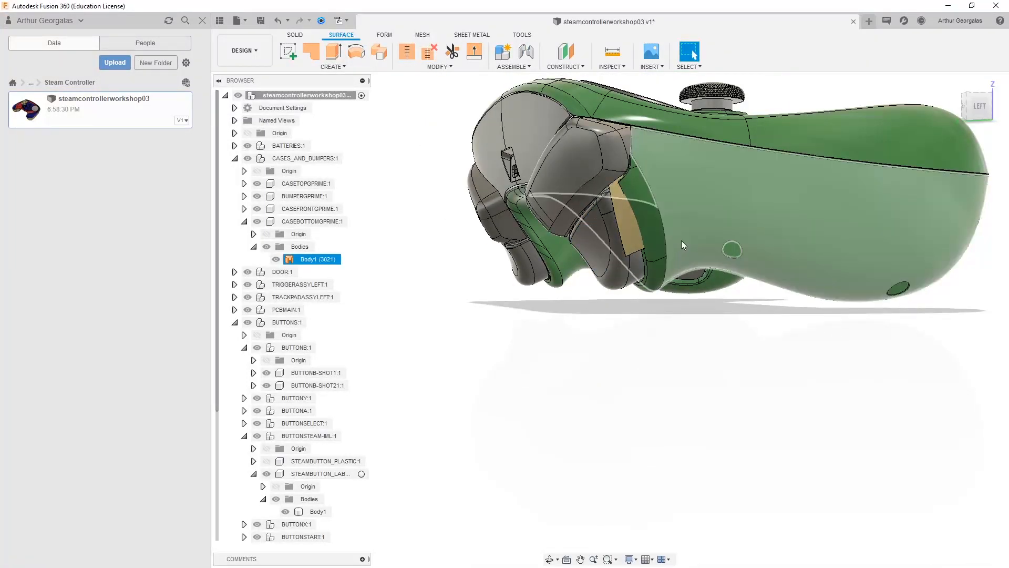
pyautogui.scroll(-2, 679, 241)
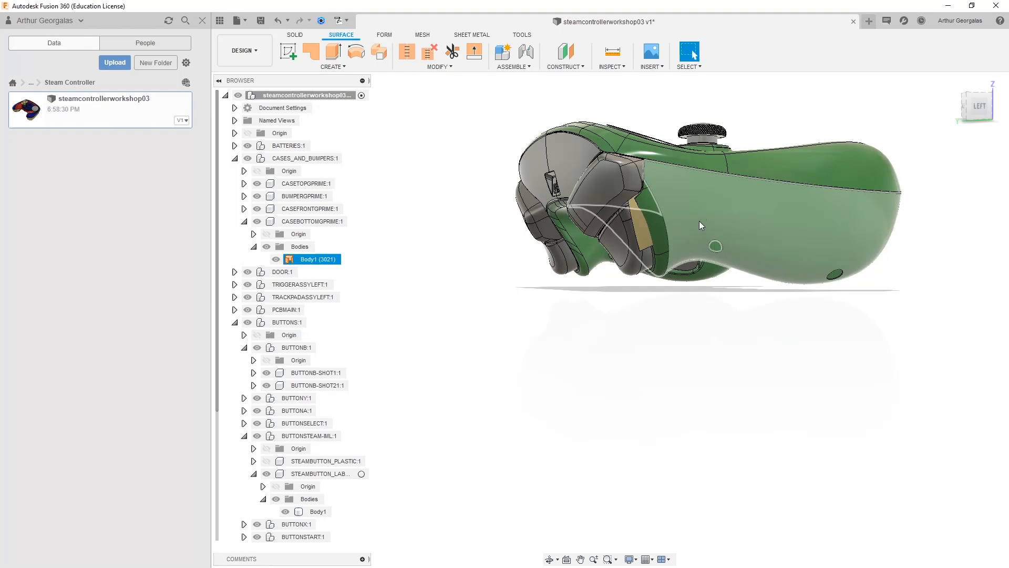
pyautogui.keyDown('shift'); pyautogui.moveTo(699, 221); pyautogui.dragTo(685, 308, button='middle'); pyautogui.keyUp('shift')
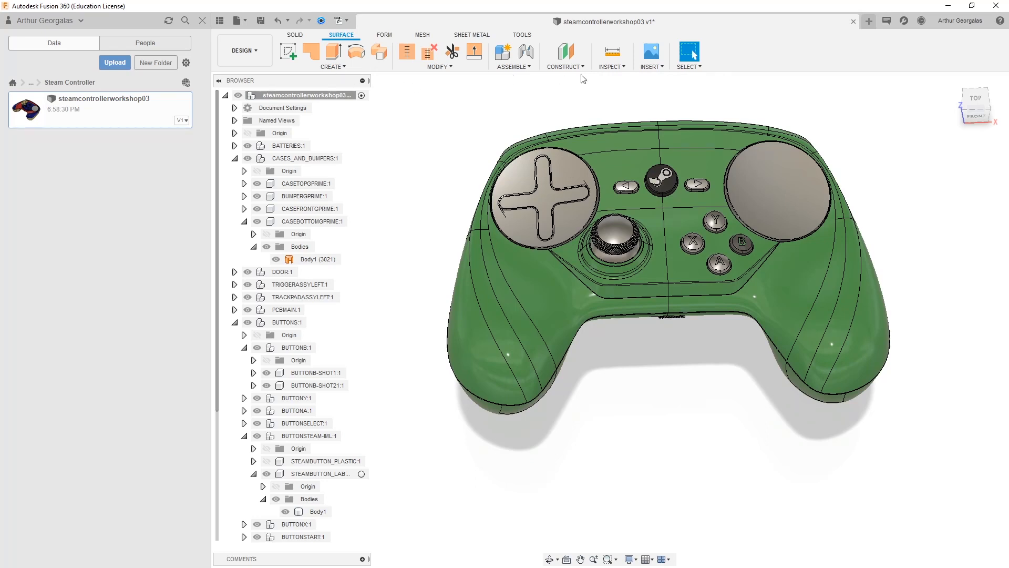
# Step: Start a section analysis on the YZ plane through the controller, keeping hatching shown on the cut faces
pyautogui.click(617, 69)
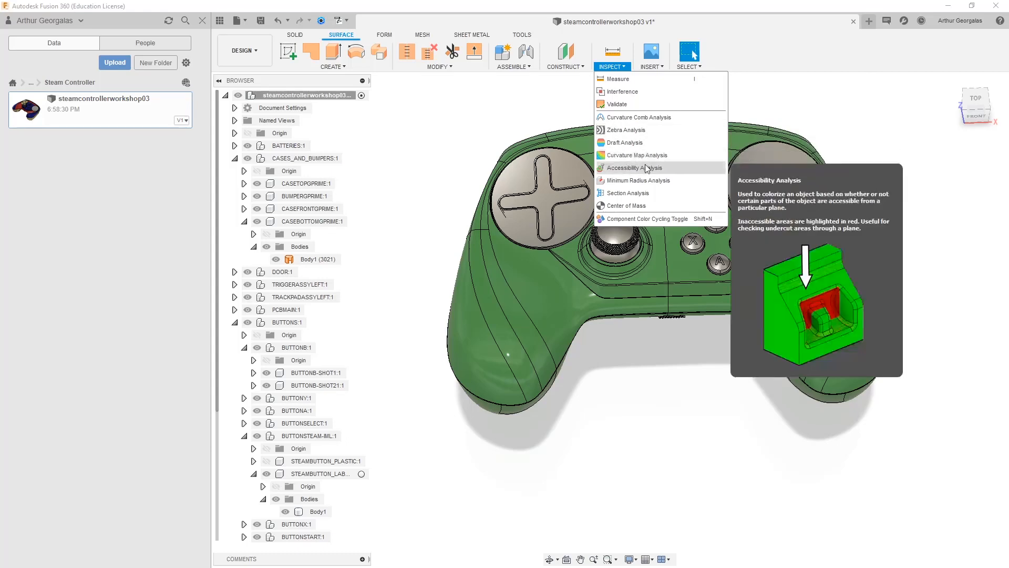
pyautogui.click(641, 197)
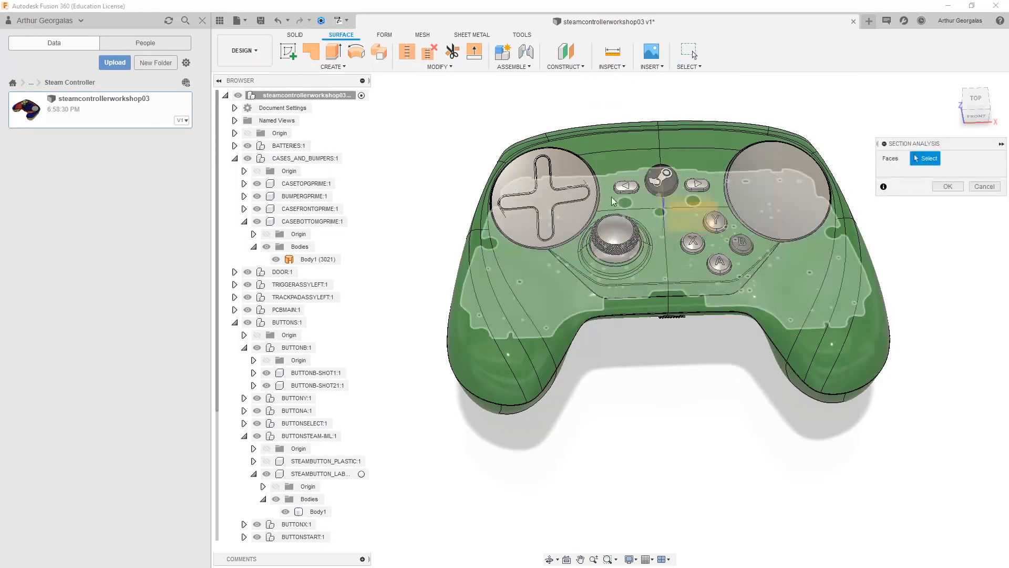
pyautogui.keyDown('shift'); pyautogui.moveTo(715, 236); pyautogui.dragTo(640, 199, button='middle'); pyautogui.keyUp('shift')
pyautogui.click(641, 201)
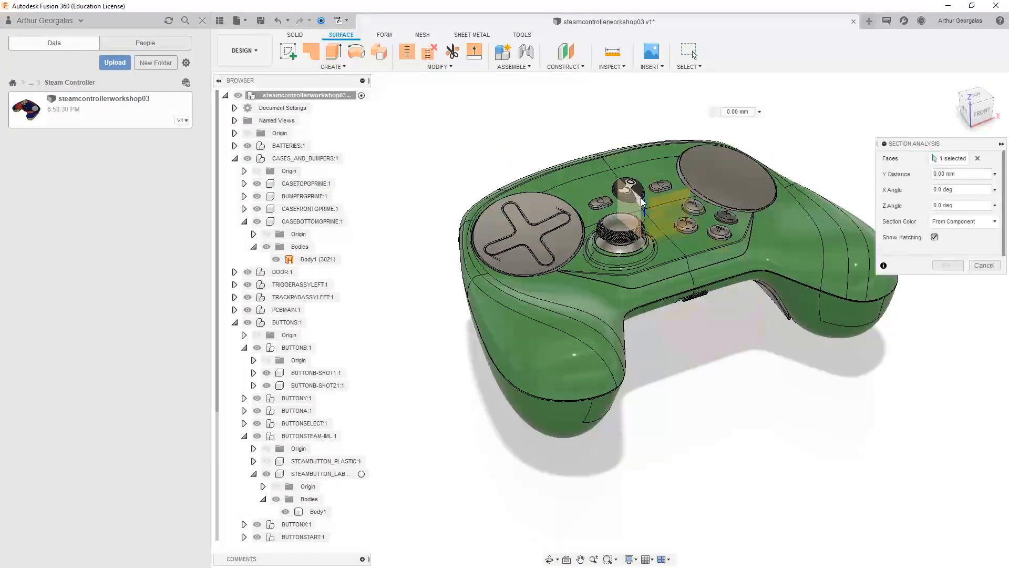
pyautogui.scroll(5, 597, 243)
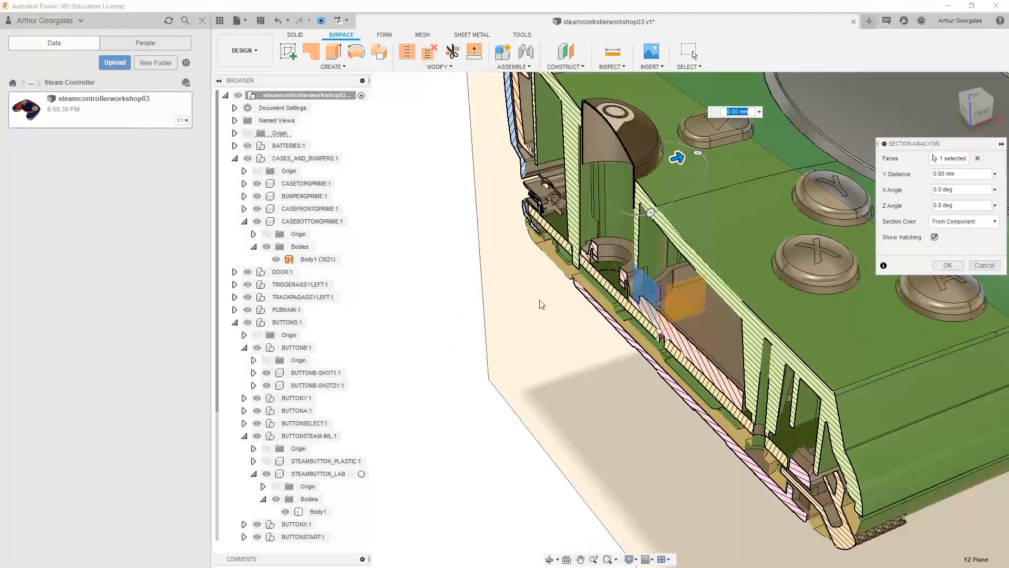
pyautogui.click(935, 238)
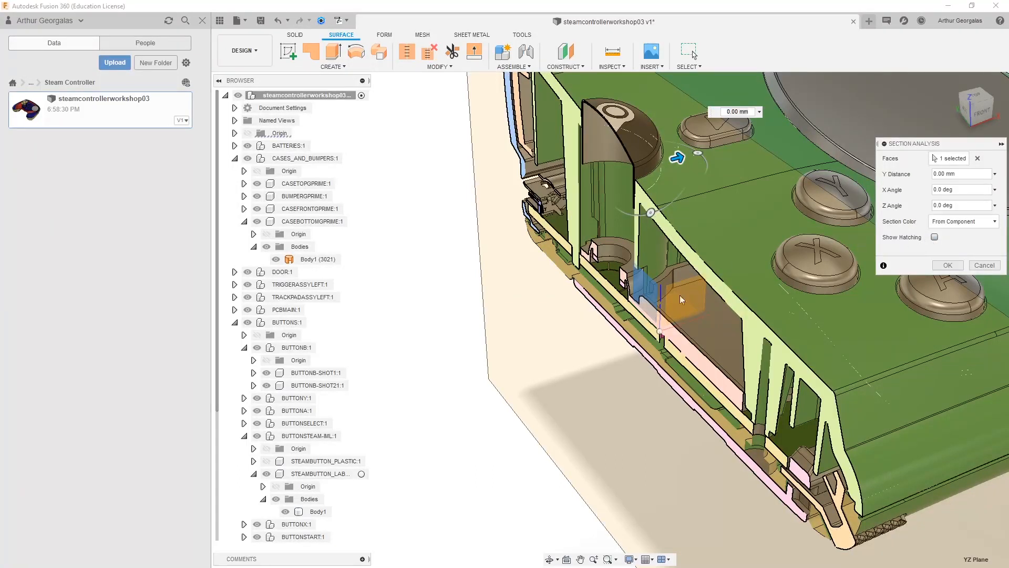
pyautogui.click(934, 237)
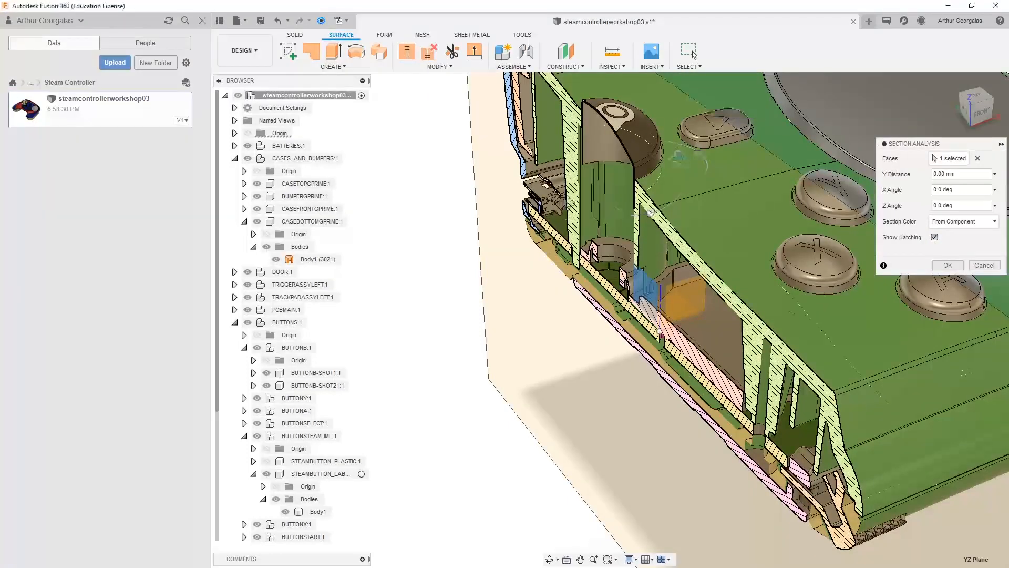
# Step: Offset the section plane by about -17.7 mm so it cuts through the thumbstick, and create the section analysis
pyautogui.keyDown('shift'); pyautogui.moveTo(564, 231); pyautogui.dragTo(576, 158, button='middle'); pyautogui.keyUp('shift')
pyautogui.keyDown('shift'); pyautogui.moveTo(573, 195); pyautogui.dragTo(631, 256, button='middle'); pyautogui.keyUp('shift')
pyautogui.scroll(-5, 652, 247)
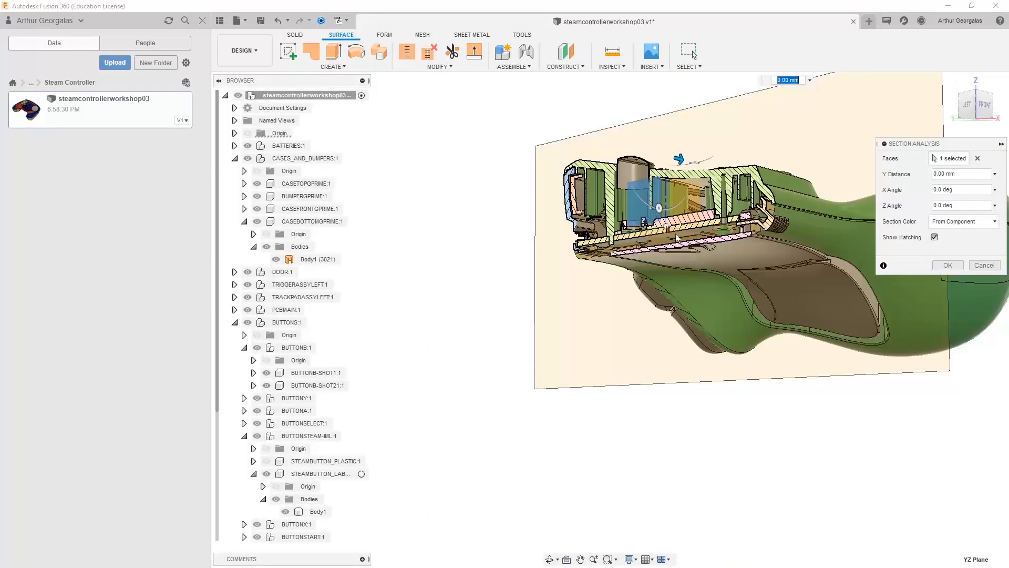
pyautogui.moveTo(680, 156); pyautogui.dragTo(635, 148)
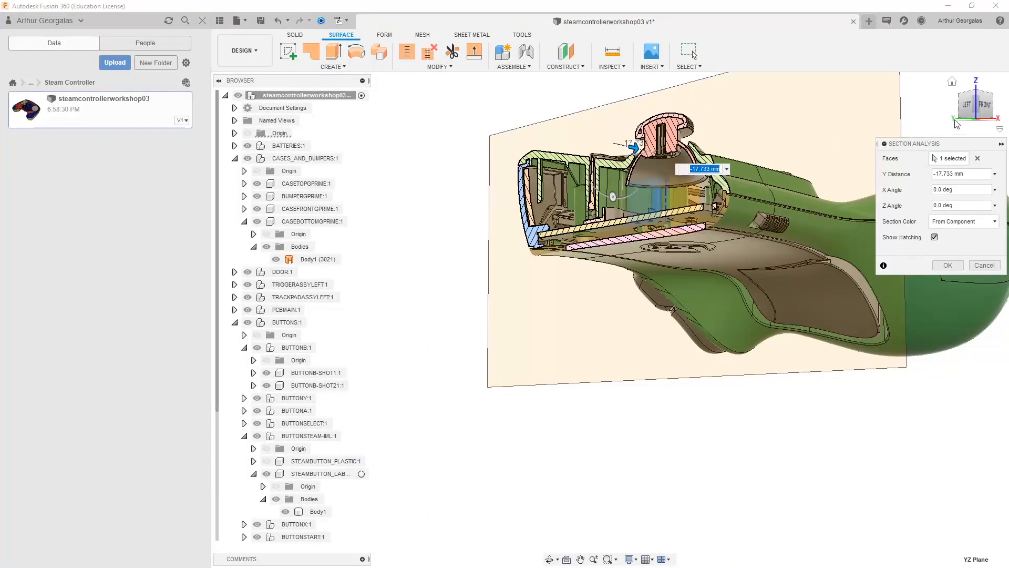
pyautogui.click(969, 106)
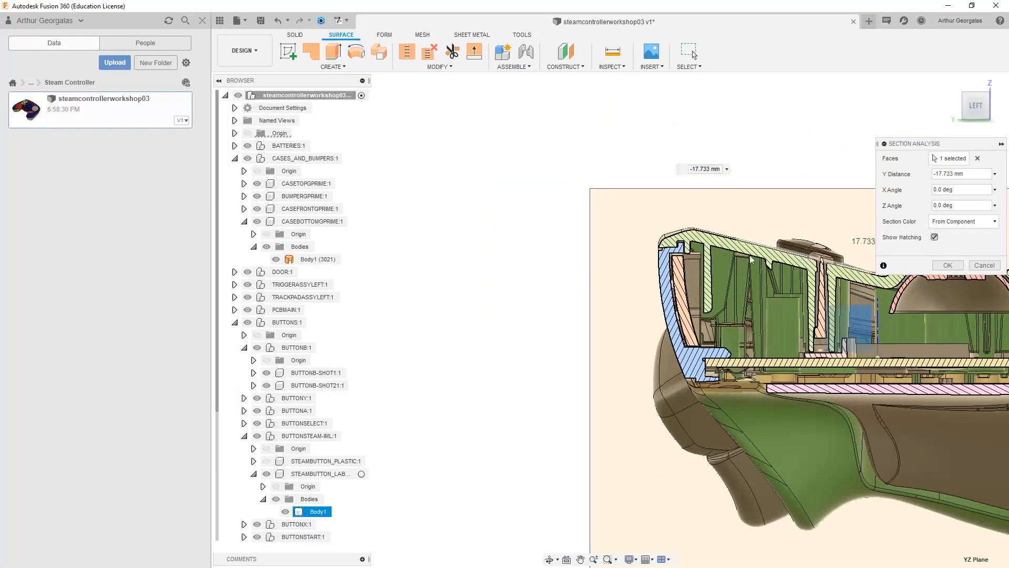
pyautogui.scroll(3, 743, 249)
pyautogui.scroll(2, 719, 250)
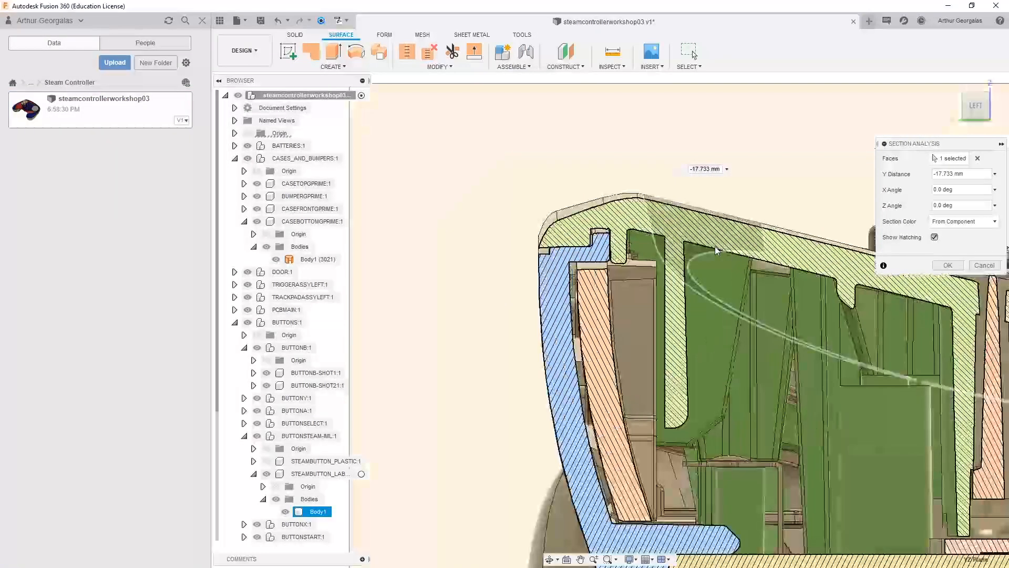
pyautogui.click(948, 266)
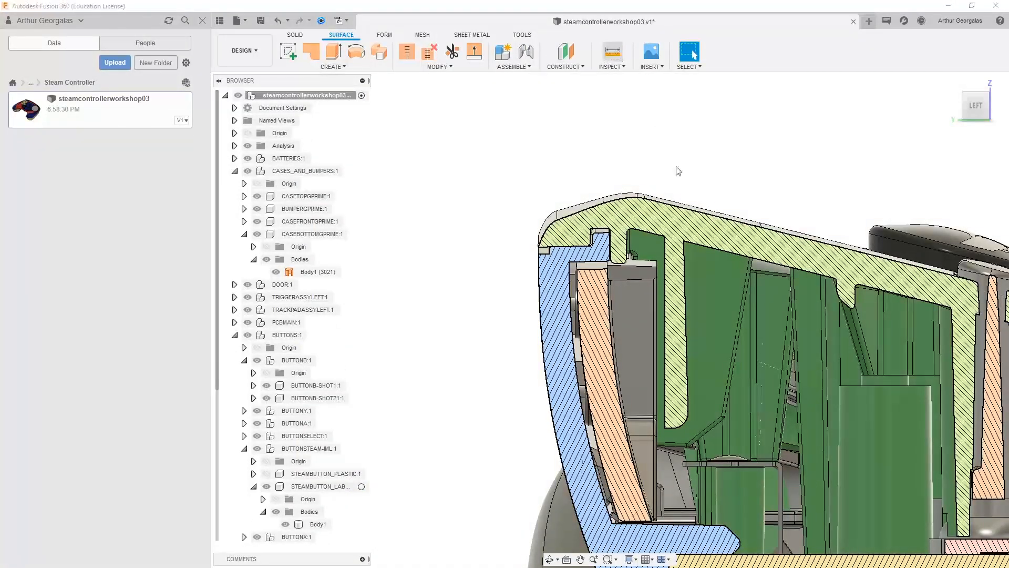
# Step: Measure the top case's wall thickness between its inner edge and outer face near the front bumper
pyautogui.press('i')
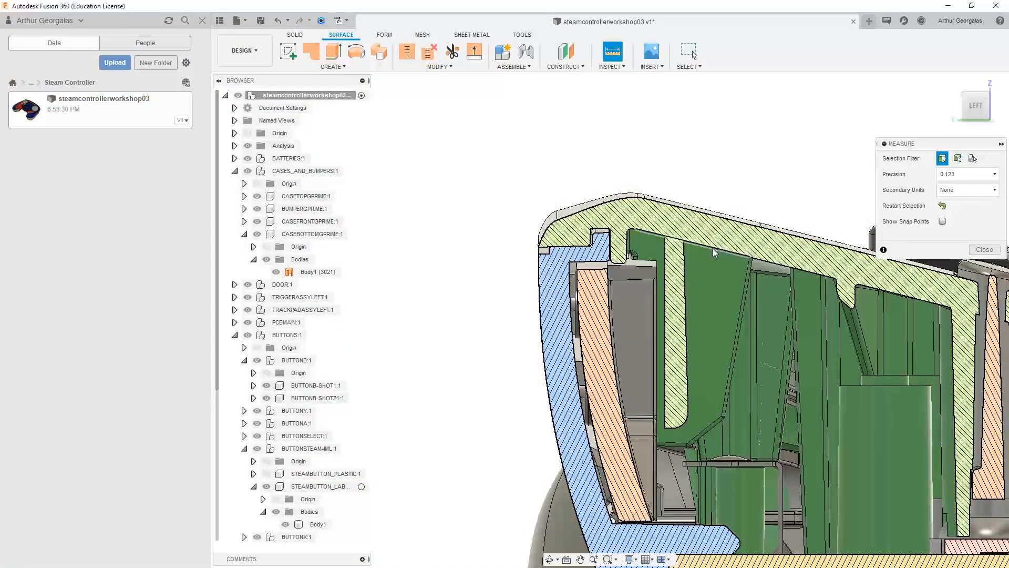
pyautogui.click(717, 250)
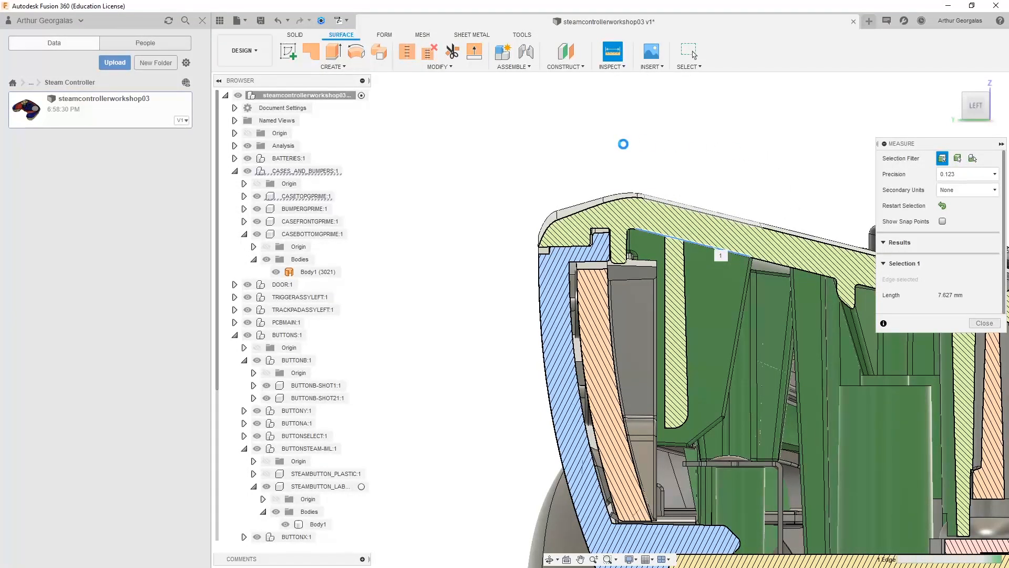
pyautogui.click(712, 190)
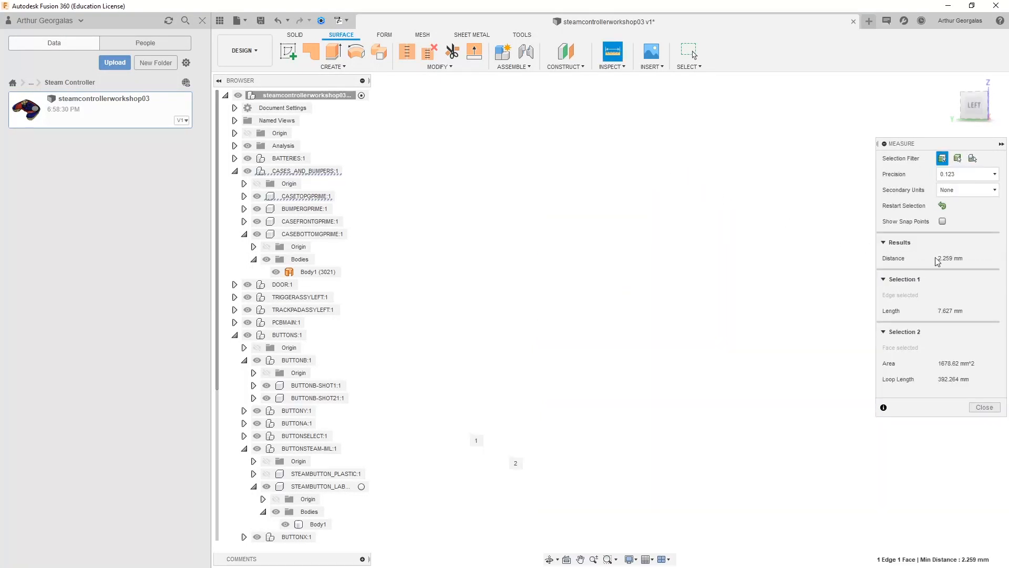
pyautogui.click(952, 82)
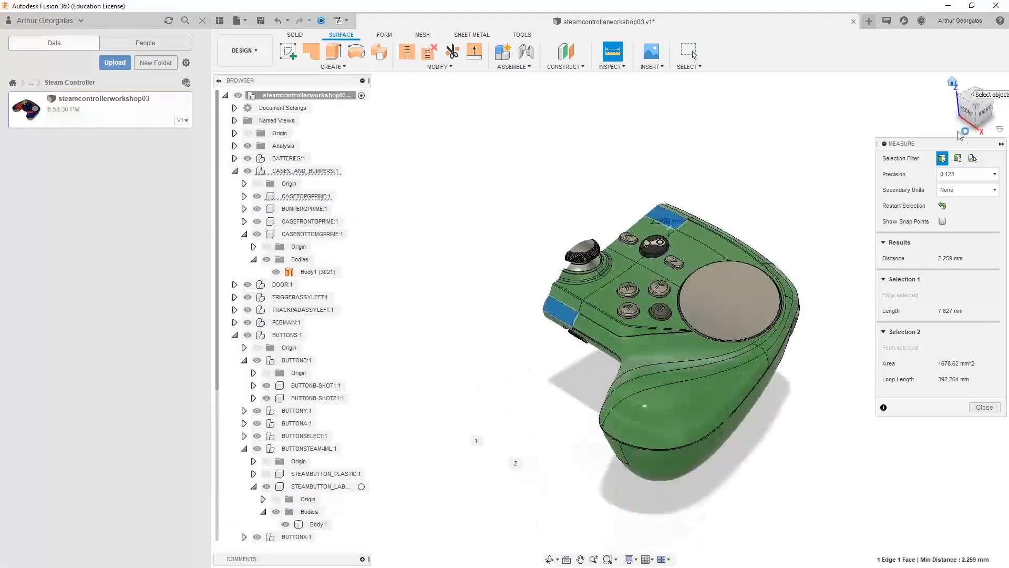
pyautogui.scroll(8, 654, 229)
pyautogui.keyDown('shift'); pyautogui.moveTo(653, 235); pyautogui.dragTo(759, 204, button='middle'); pyautogui.keyUp('shift')
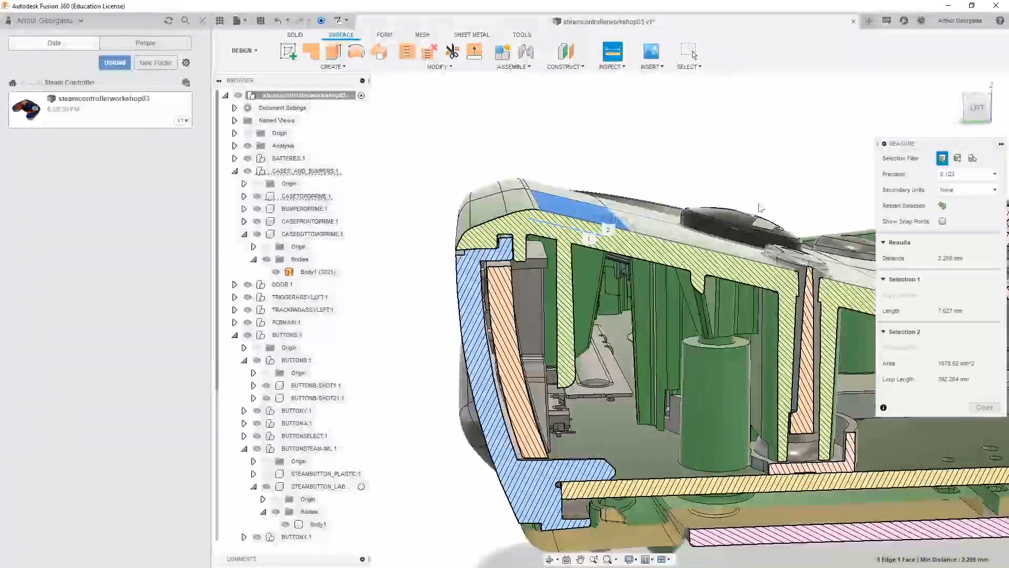
pyautogui.scroll(5, 641, 225)
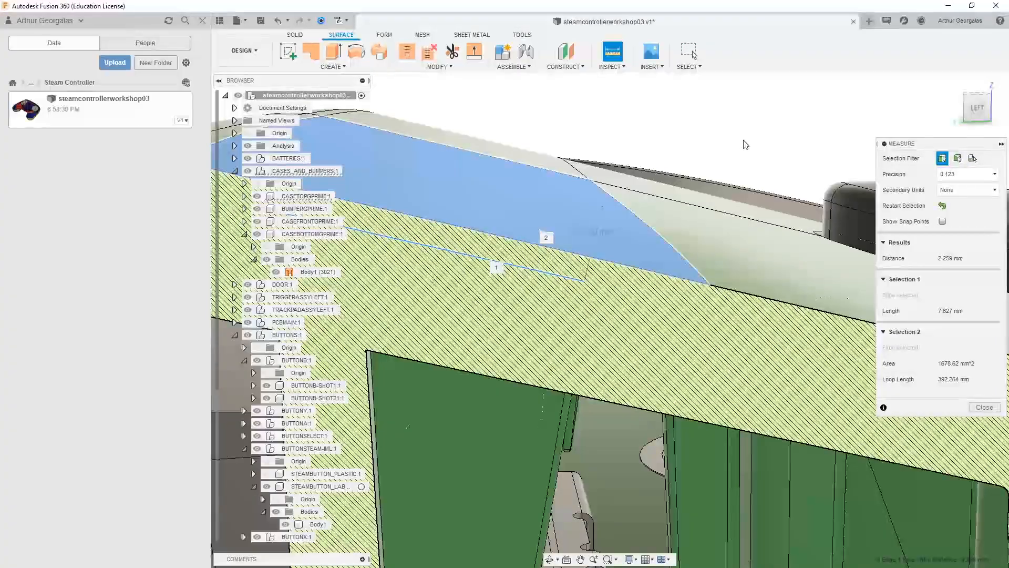
pyautogui.click(680, 144)
# Step: Examine the sectioned controller's case walls, thumbstick dome, circuit board and battery door from several angles
pyautogui.scroll(-4, 678, 150)
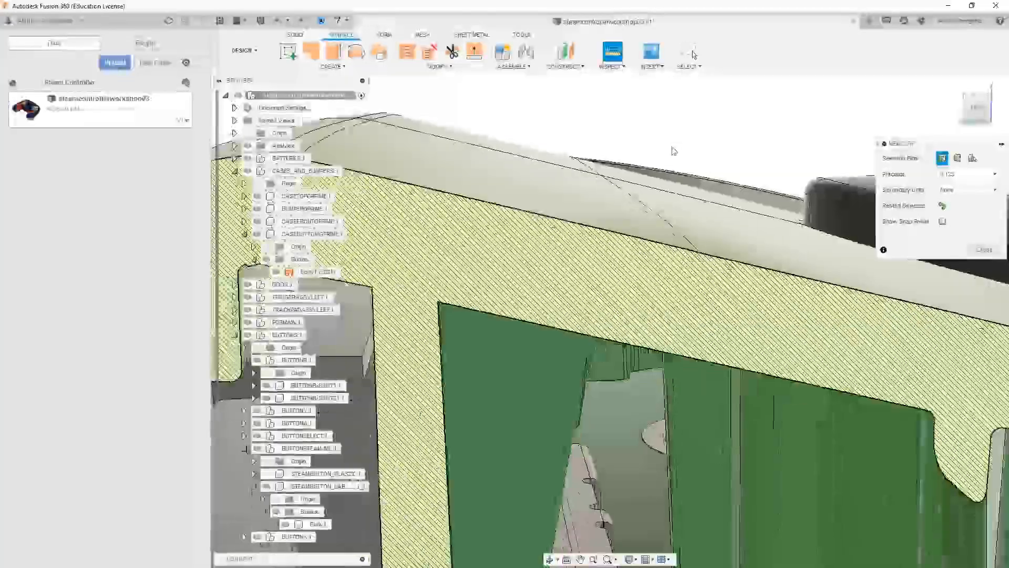
pyautogui.scroll(-5, 675, 159)
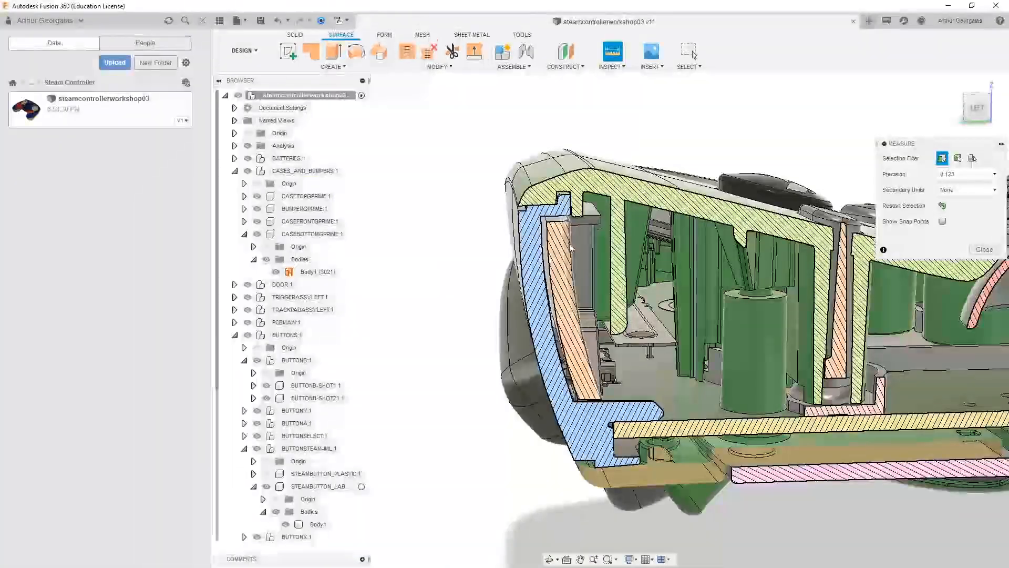
pyautogui.keyDown('shift'); pyautogui.moveTo(592, 290); pyautogui.dragTo(690, 319, button='middle'); pyautogui.keyUp('shift')
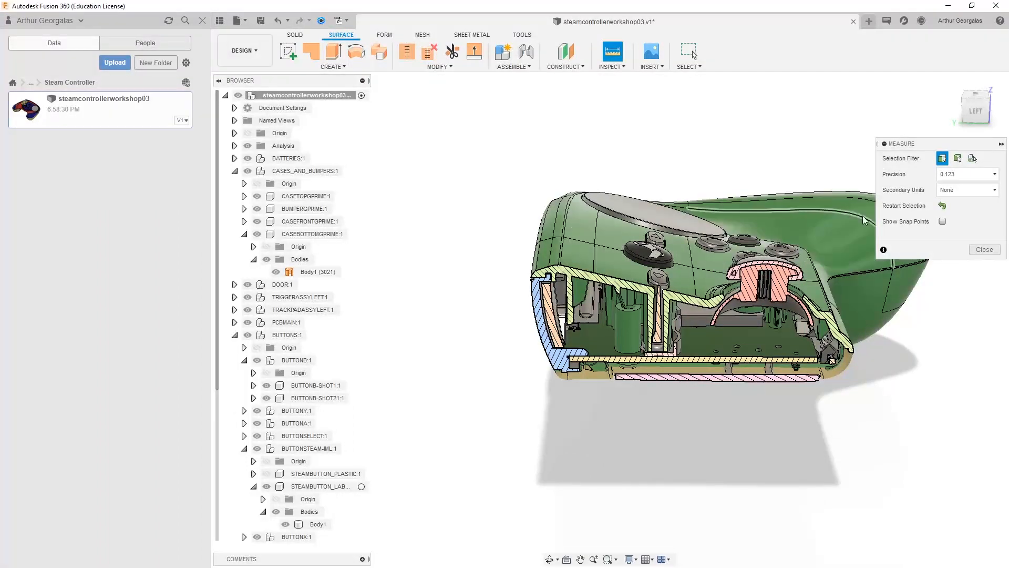
pyautogui.keyDown('shift'); pyautogui.moveTo(738, 332); pyautogui.dragTo(727, 278, button='middle'); pyautogui.keyUp('shift')
pyautogui.scroll(4, 727, 279)
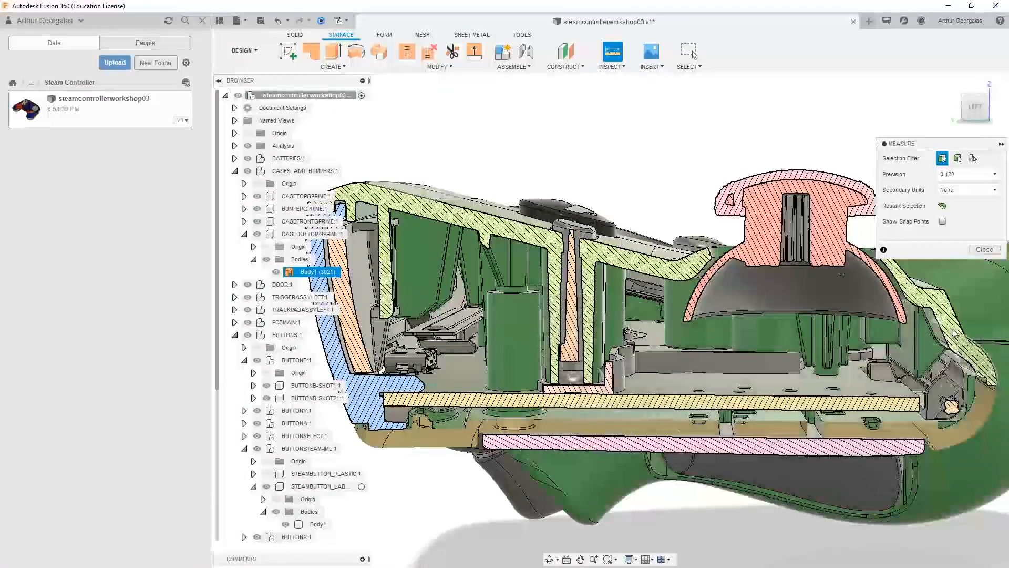
pyautogui.scroll(5, 994, 386)
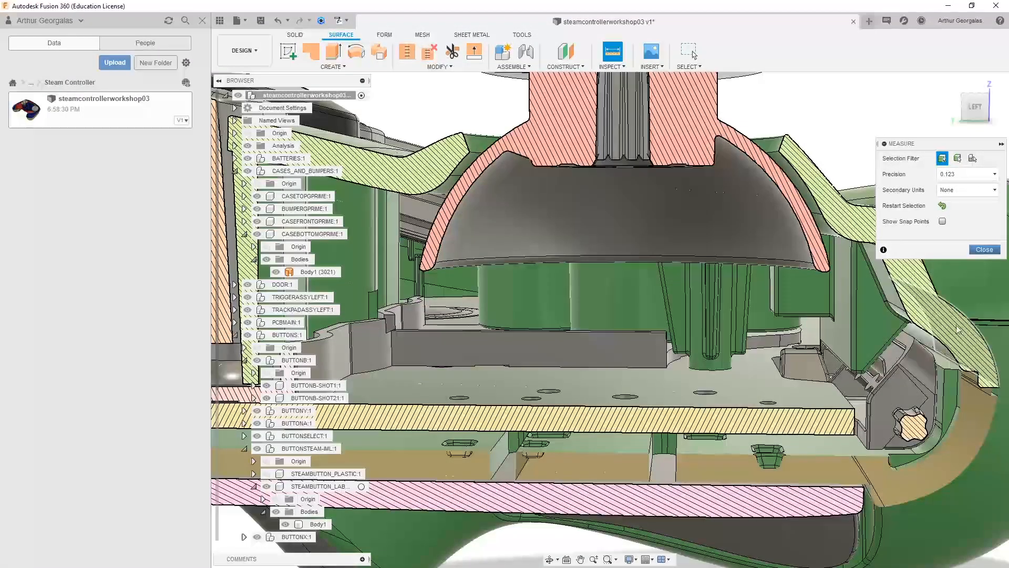
pyautogui.keyDown('shift'); pyautogui.moveTo(949, 324); pyautogui.dragTo(821, 329, button='middle'); pyautogui.keyUp('shift')
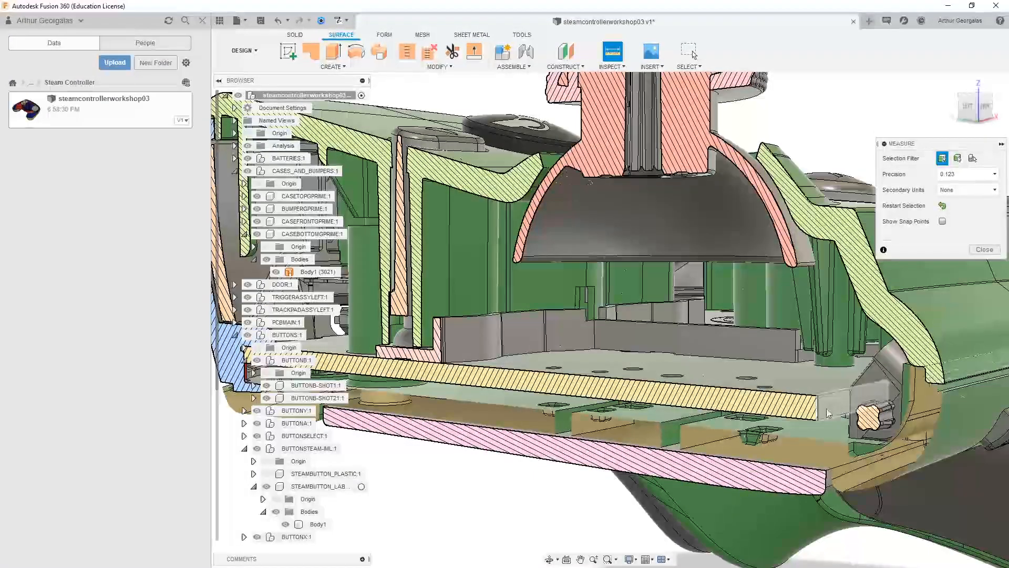
pyautogui.scroll(-1, 777, 394)
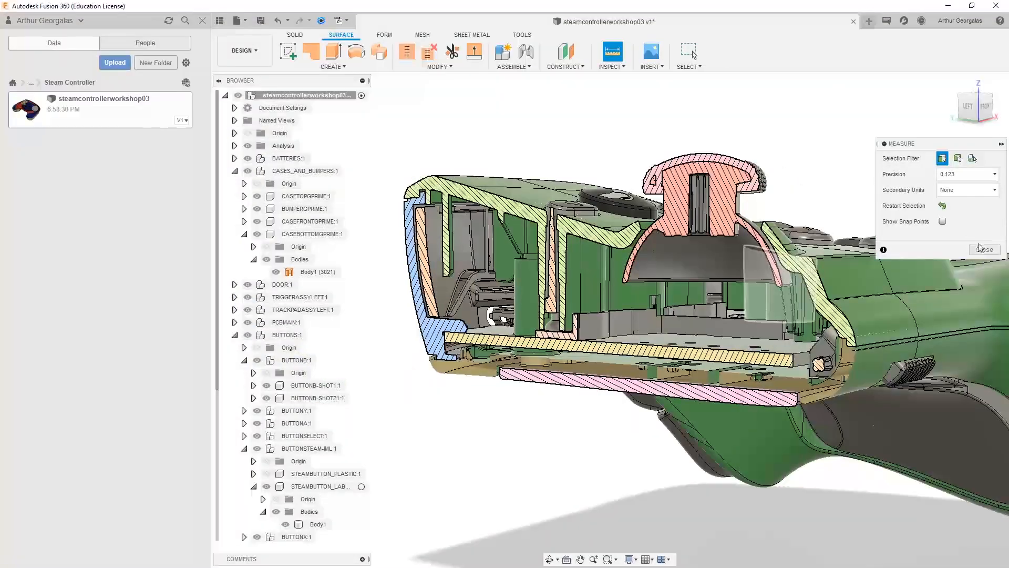
# Step: End measuring, hide the section analysis, and view the whole controller from underneath
pyautogui.press('Escape')
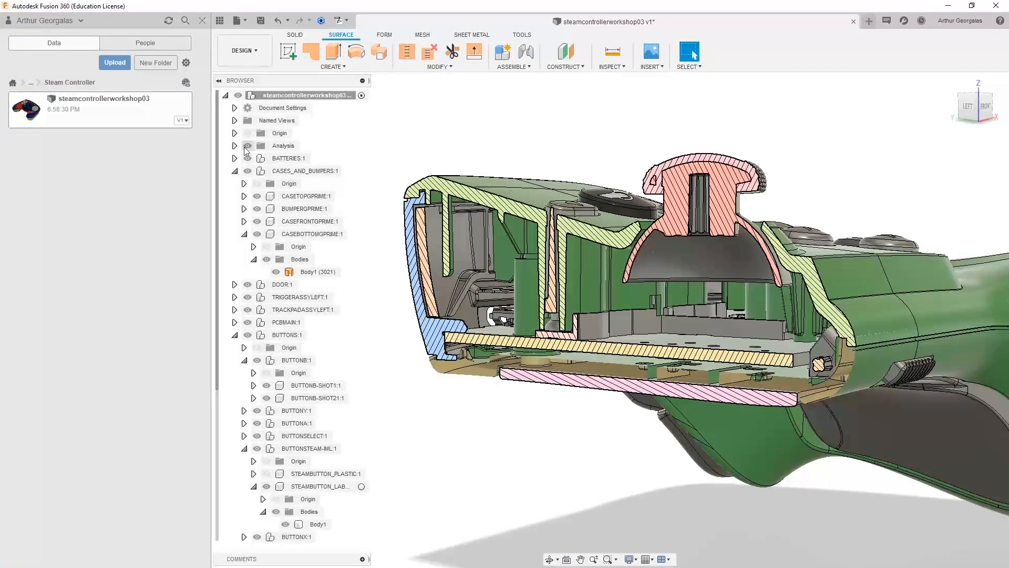
pyautogui.click(247, 145)
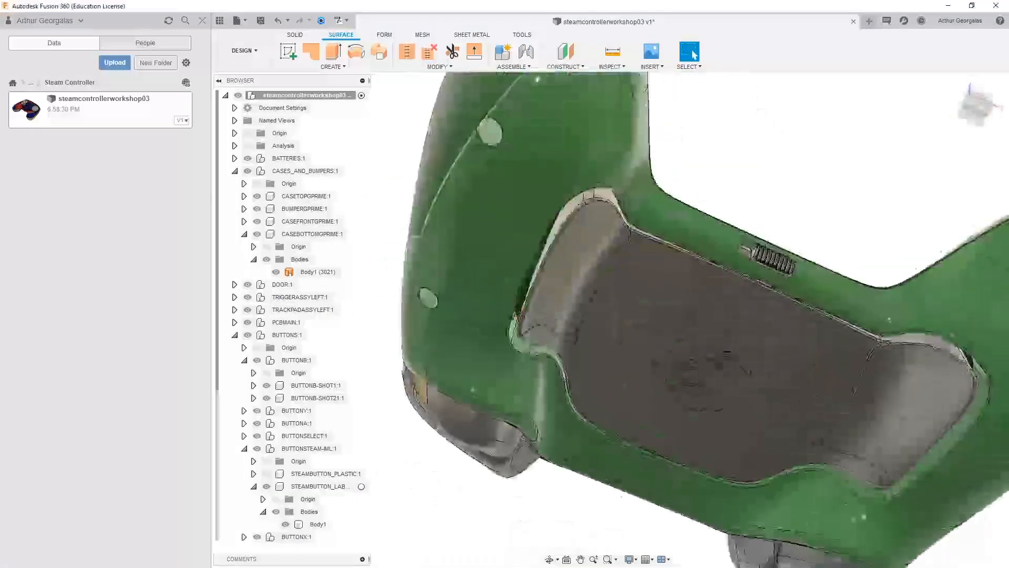
pyautogui.keyDown('shift'); pyautogui.moveTo(677, 252); pyautogui.dragTo(721, 219, button='middle'); pyautogui.keyUp('shift')
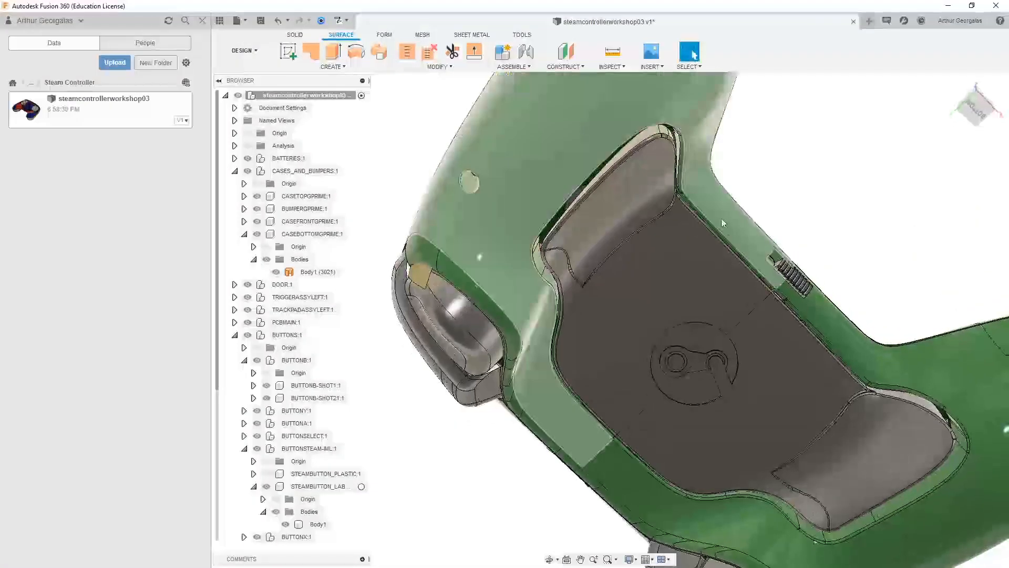
# Step: Hide the top case's body in CASETOPGPRIME to expose the controller's interior
pyautogui.moveTo(678, 162)
pyautogui.mouseDown(button='middle')
pyautogui.moveTo(686, 319)
pyautogui.moveTo(651, 202)
pyautogui.mouseUp(button='middle')
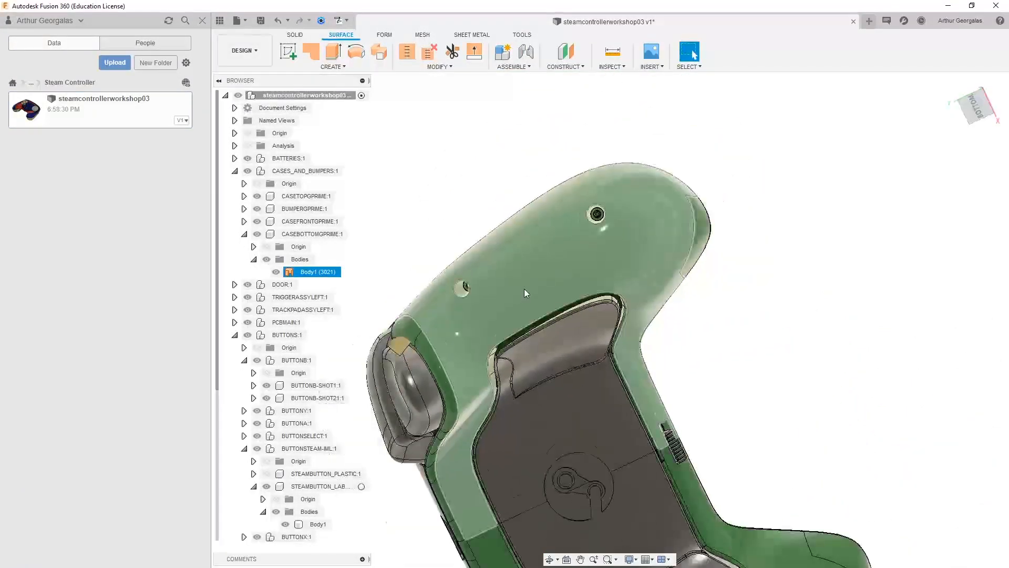
pyautogui.scroll(-4, 525, 288)
pyautogui.moveTo(631, 371); pyautogui.dragTo(567, 219, button='middle')
pyautogui.scroll(1, 581, 274)
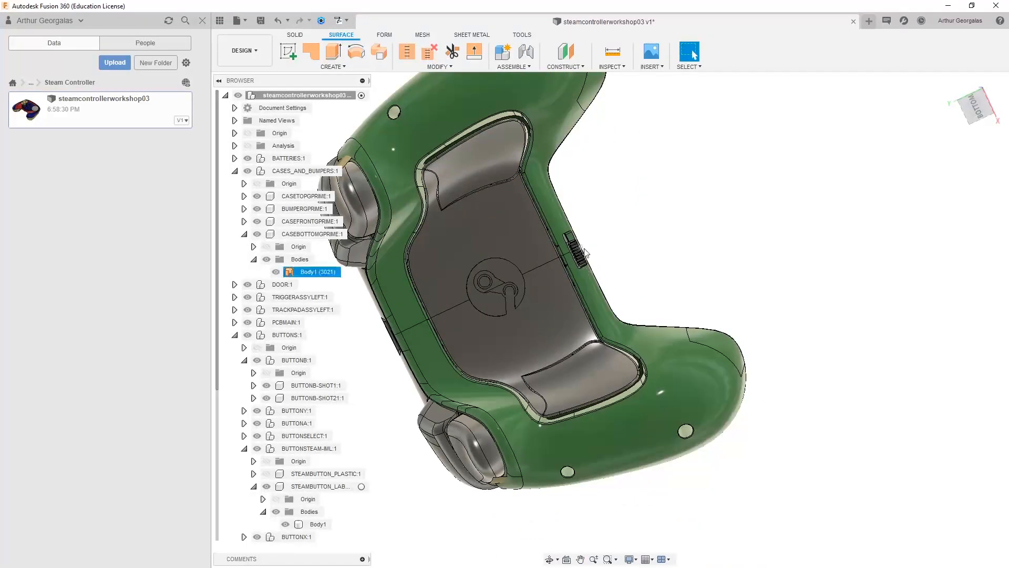
pyautogui.keyDown('shift'); pyautogui.moveTo(582, 276); pyautogui.dragTo(586, 297, button='middle'); pyautogui.keyUp('shift')
pyautogui.click(692, 51)
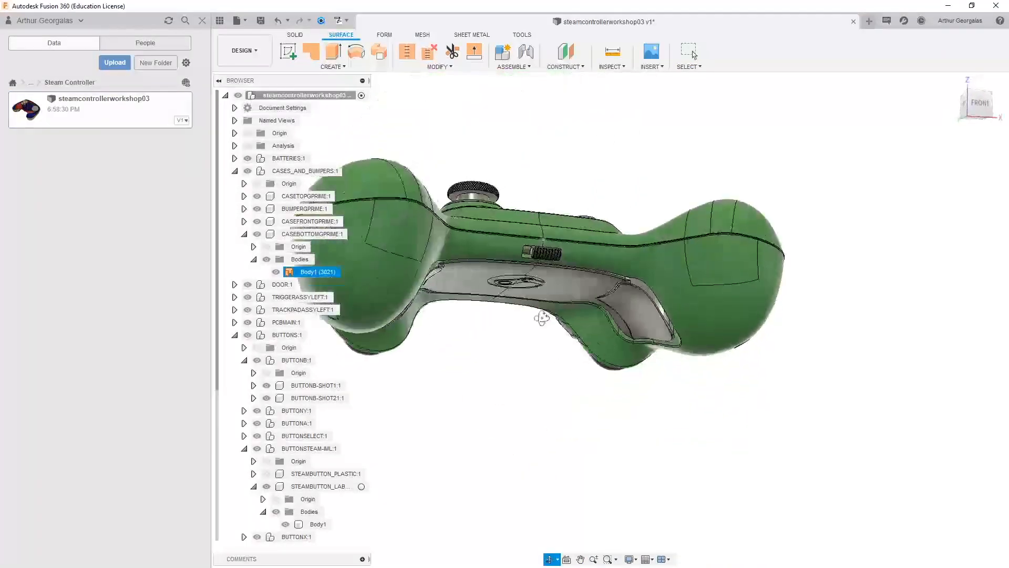
pyautogui.click(515, 247)
pyautogui.click(244, 196)
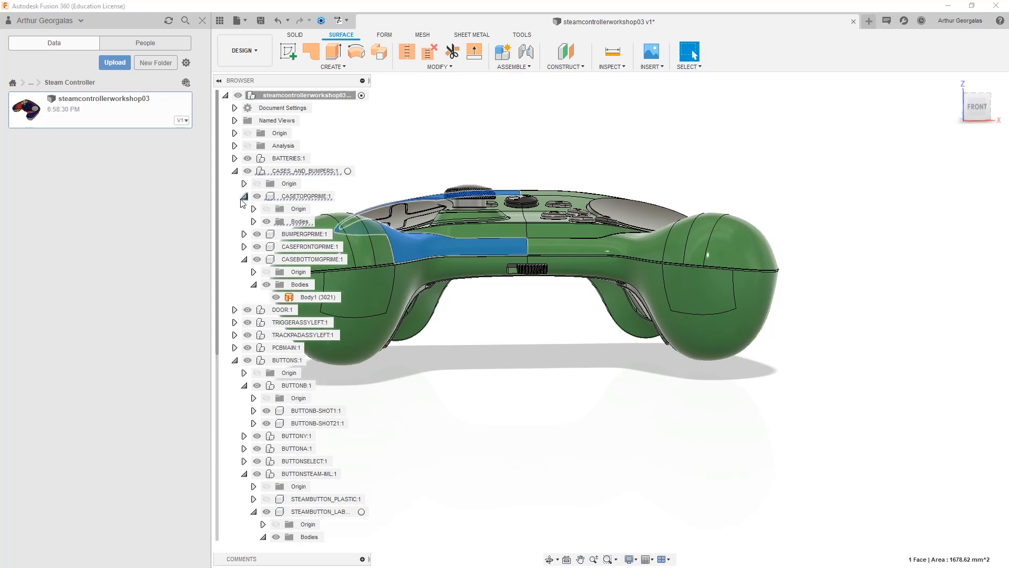
pyautogui.click(254, 221)
pyautogui.click(275, 235)
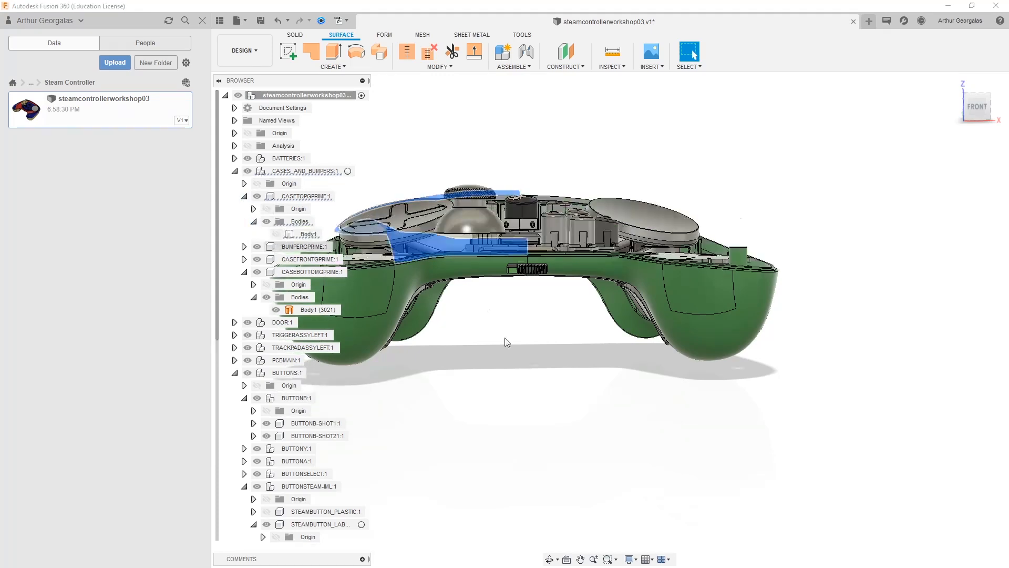
pyautogui.click(507, 342)
# Step: Examine the bottom case's stepped rim on the grip up close, and the exposed circuit board and buttons from above
pyautogui.keyDown('shift'); pyautogui.moveTo(496, 259); pyautogui.dragTo(545, 293, button='middle'); pyautogui.keyUp('shift')
pyautogui.scroll(2, 545, 293)
pyautogui.scroll(3, 544, 295)
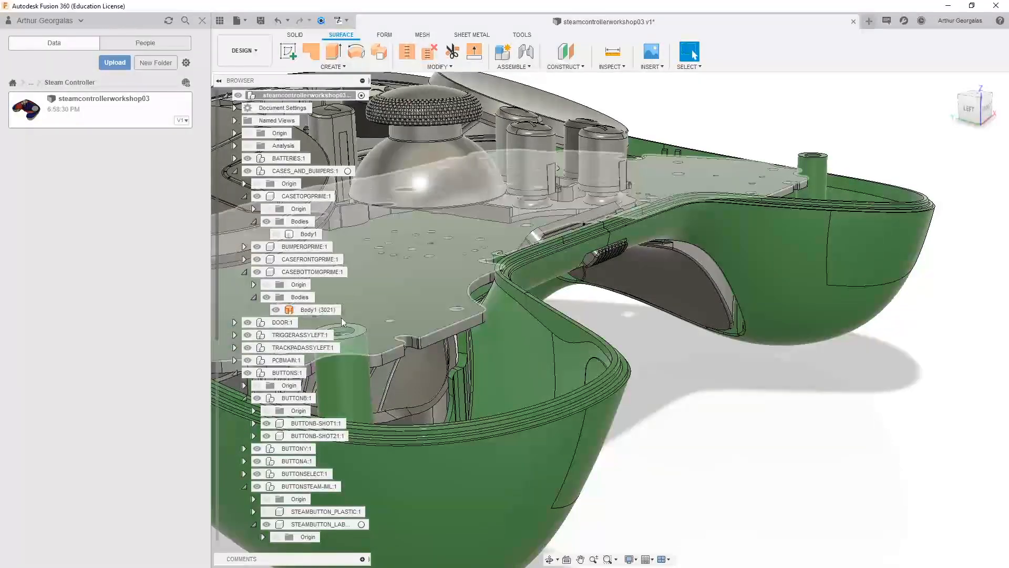
pyautogui.moveTo(572, 412)
pyautogui.keyDown('shift'); pyautogui.mouseDown(button='middle')
pyautogui.moveTo(610, 381)
pyautogui.moveTo(597, 413)
pyautogui.moveTo(567, 410)
pyautogui.moveTo(572, 398)
pyautogui.moveTo(590, 402)
pyautogui.mouseUp(button='middle'); pyautogui.keyUp('shift')
pyautogui.scroll(5, 566, 410)
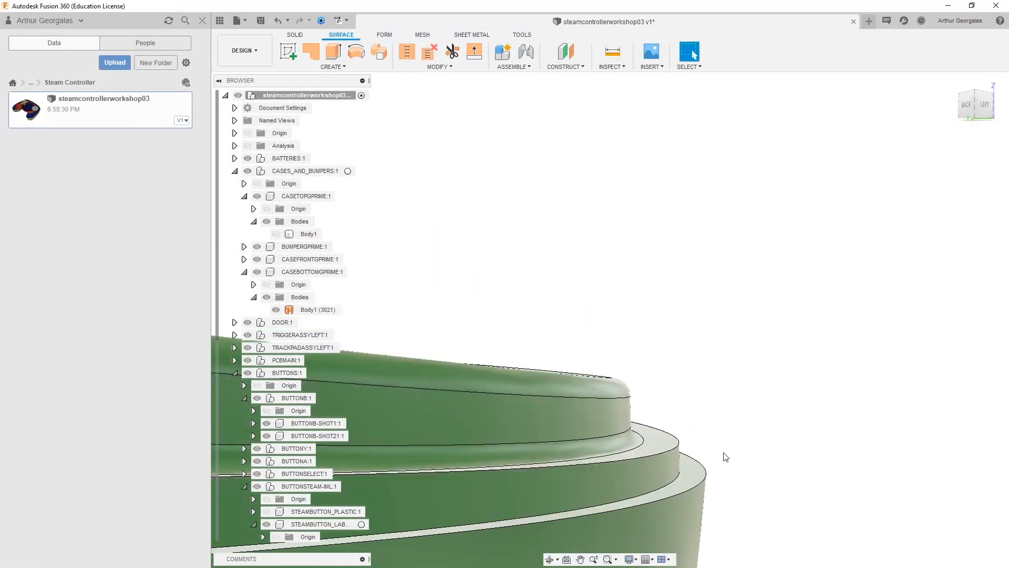
pyautogui.scroll(-5, 723, 457)
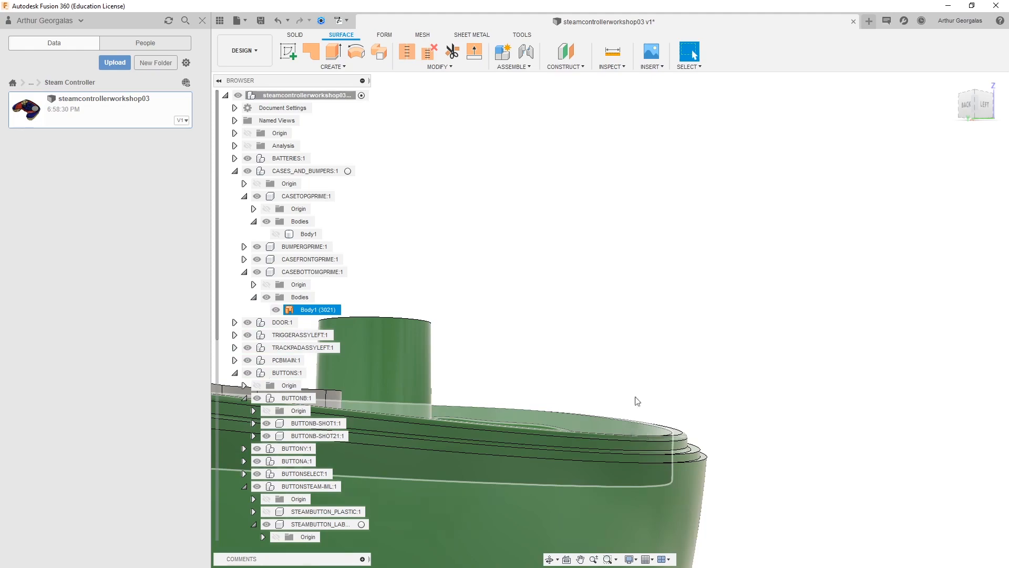
pyautogui.scroll(-5, 652, 394)
pyautogui.keyDown('shift'); pyautogui.moveTo(652, 354); pyautogui.dragTo(528, 410, button='middle'); pyautogui.keyUp('shift')
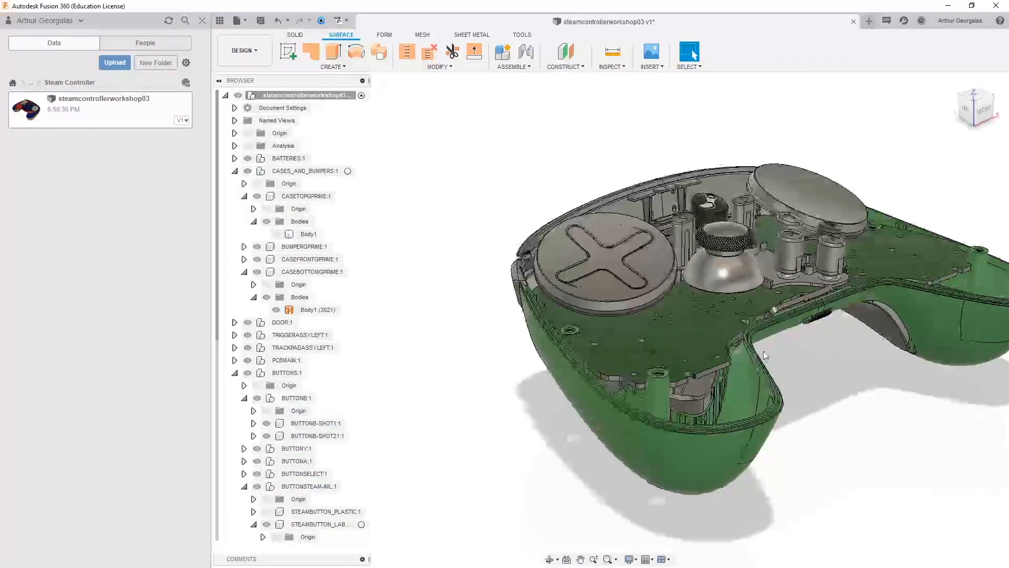
pyautogui.keyDown('shift'); pyautogui.moveTo(778, 345); pyautogui.dragTo(732, 410, button='middle'); pyautogui.keyUp('shift')
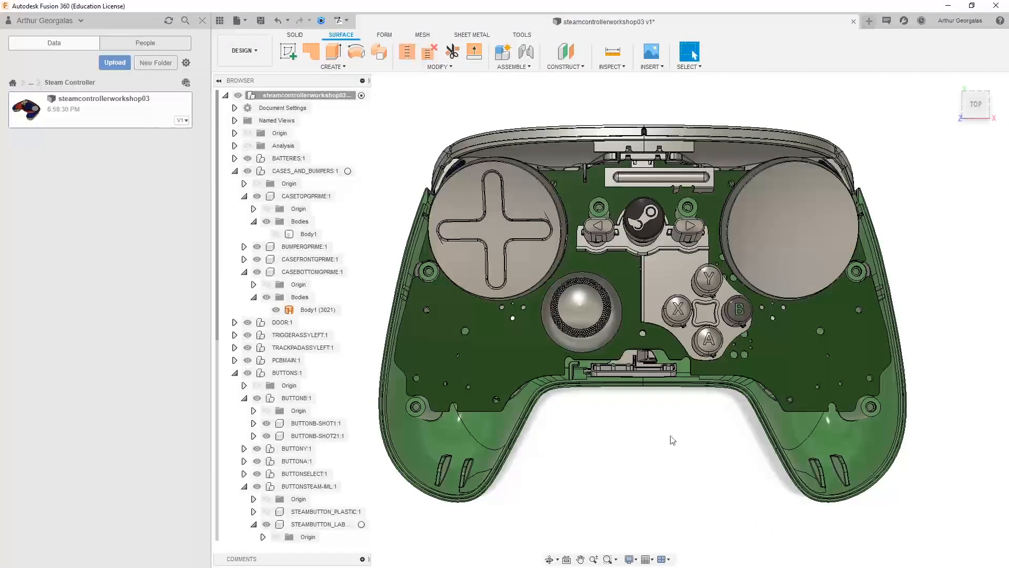
pyautogui.keyDown('shift'); pyautogui.moveTo(642, 451); pyautogui.dragTo(642, 368, button='middle'); pyautogui.keyUp('shift')
# Step: Switch to Chrome and compare image previews of the silver split-grip controller, the black Xbox 360 controller and ExtremeTech's controller evolution picture
pyautogui.hotkey('alt', 'Tab')
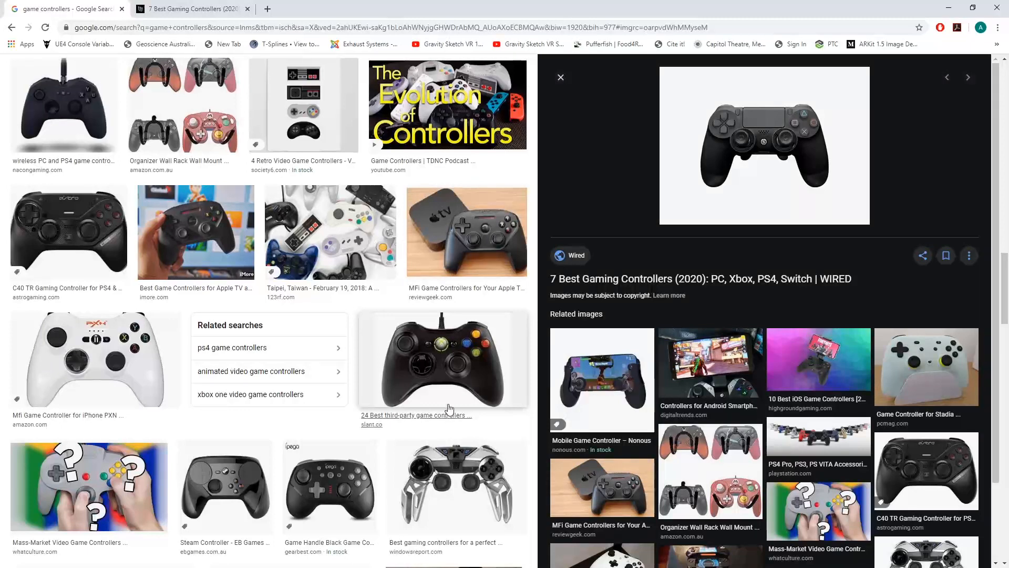
pyautogui.click(425, 471)
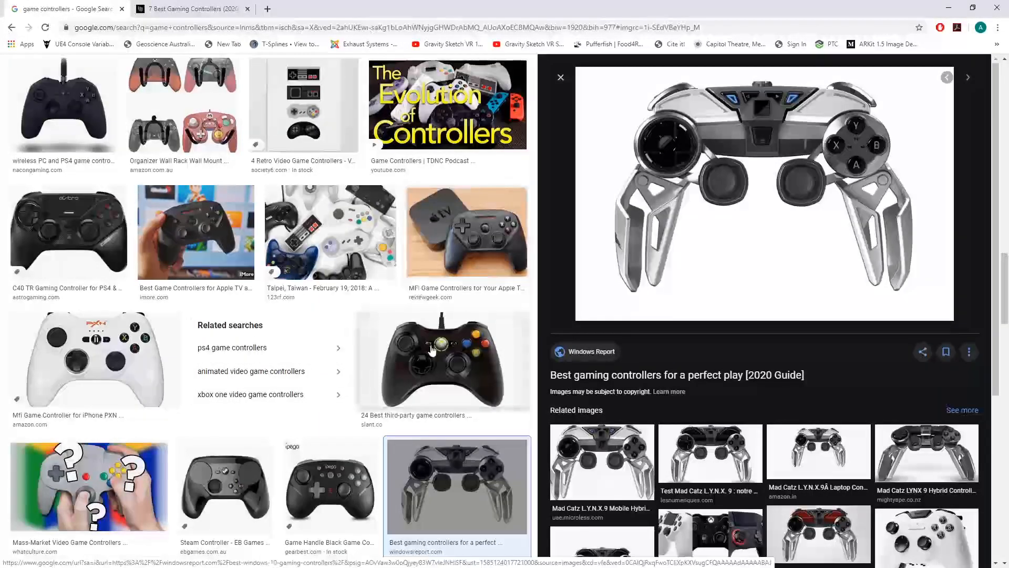
pyautogui.click(443, 362)
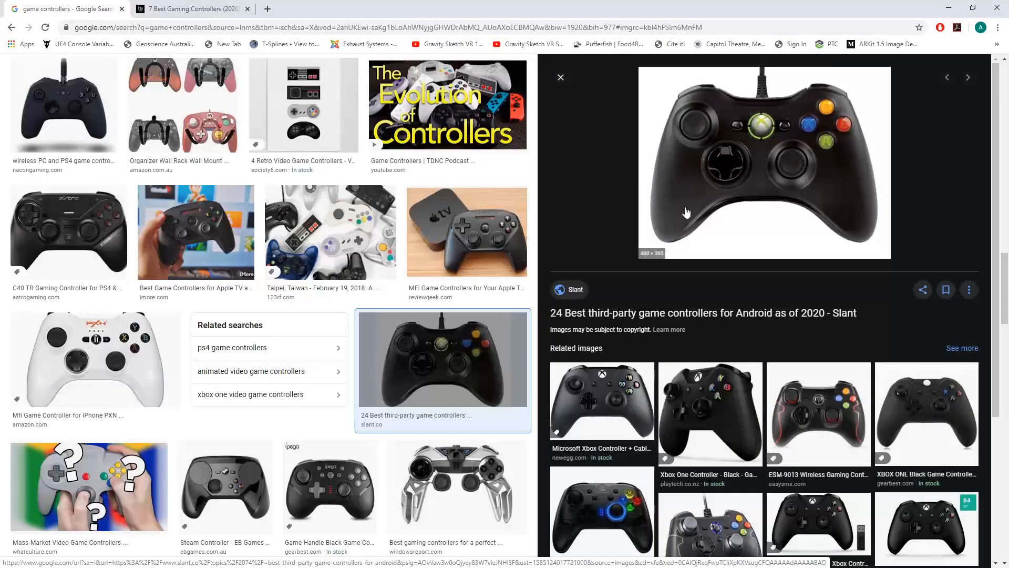
pyautogui.scroll(7, 291, 306)
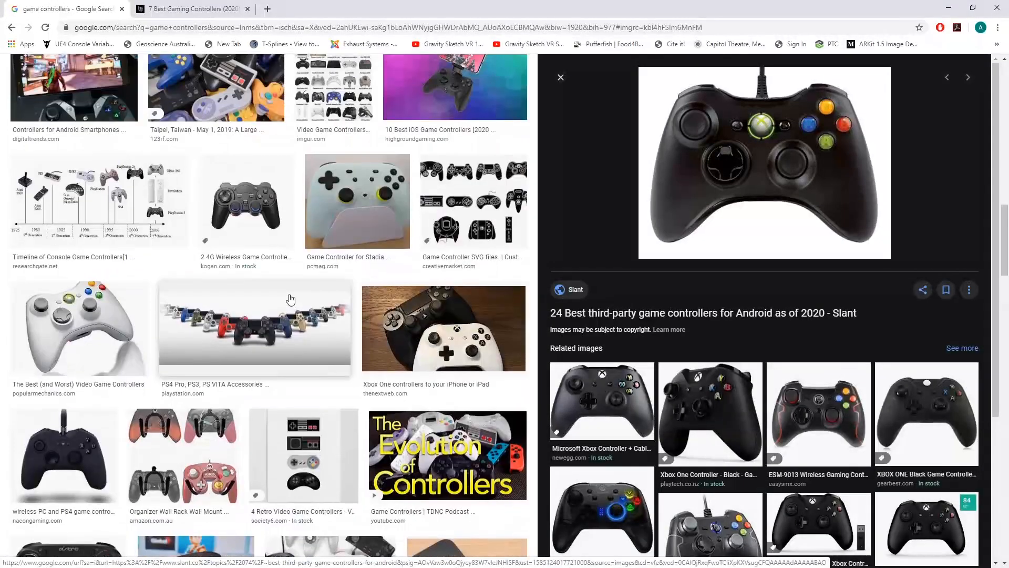
pyautogui.scroll(2, 291, 305)
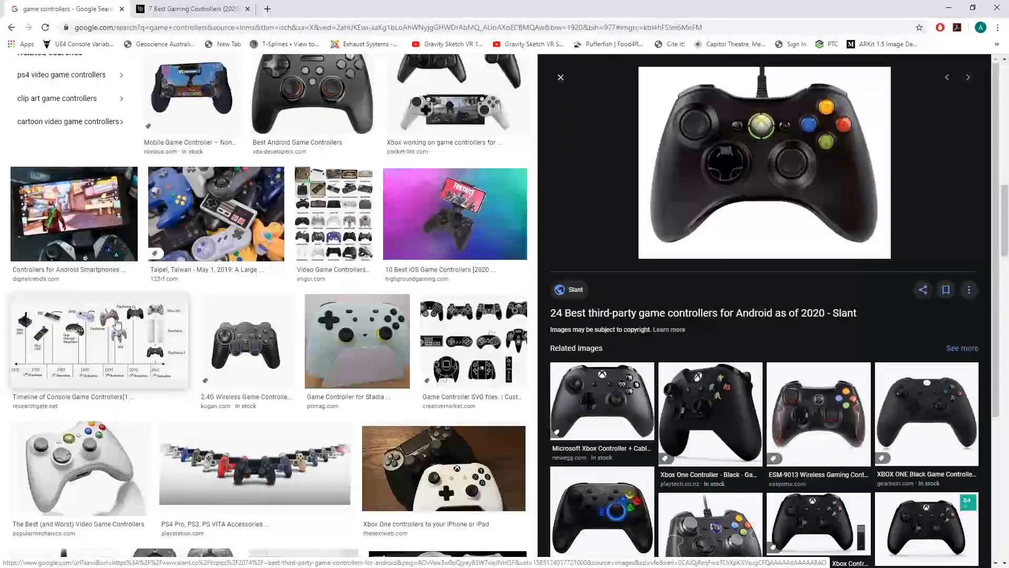
pyautogui.scroll(14, 108, 325)
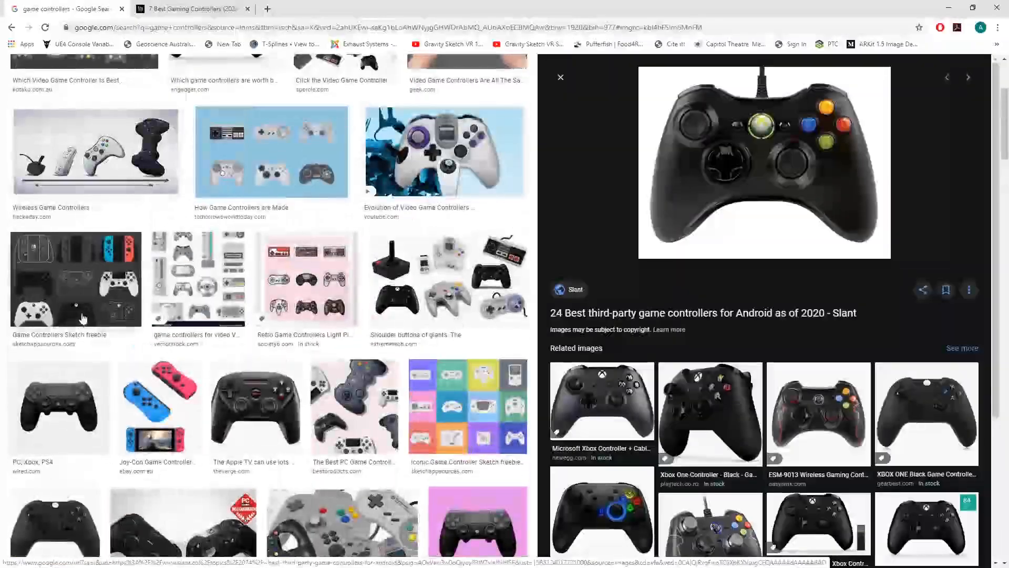
pyautogui.click(447, 279)
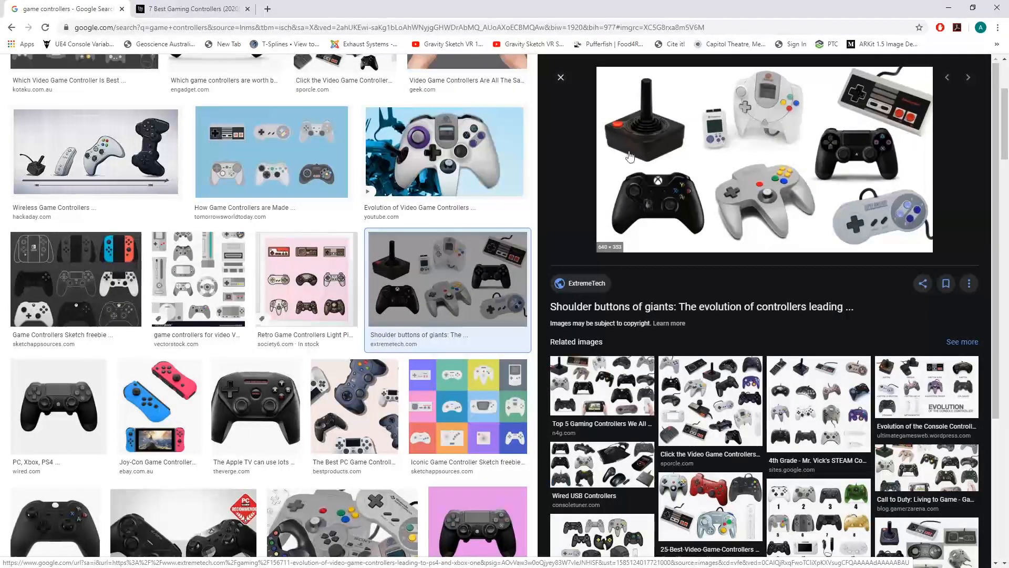
# Step: Search Google Images for "wii remote" and preview the Wii Remote Plus with Nunchuk from Toy Game World
pyautogui.scroll(4, 504, 173)
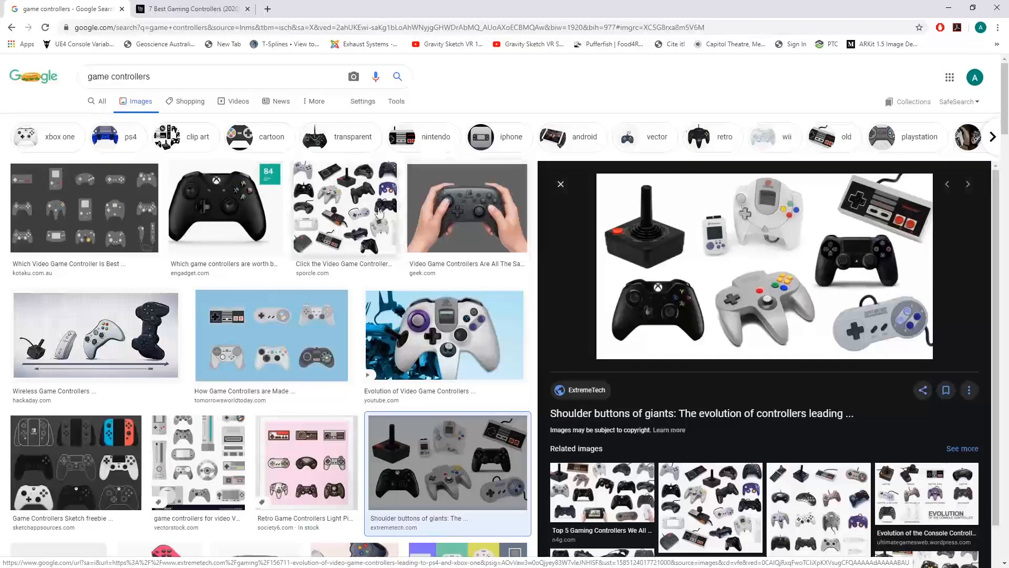
pyautogui.moveTo(153, 84); pyautogui.dragTo(22, 82)
pyautogui.write('wii remote')
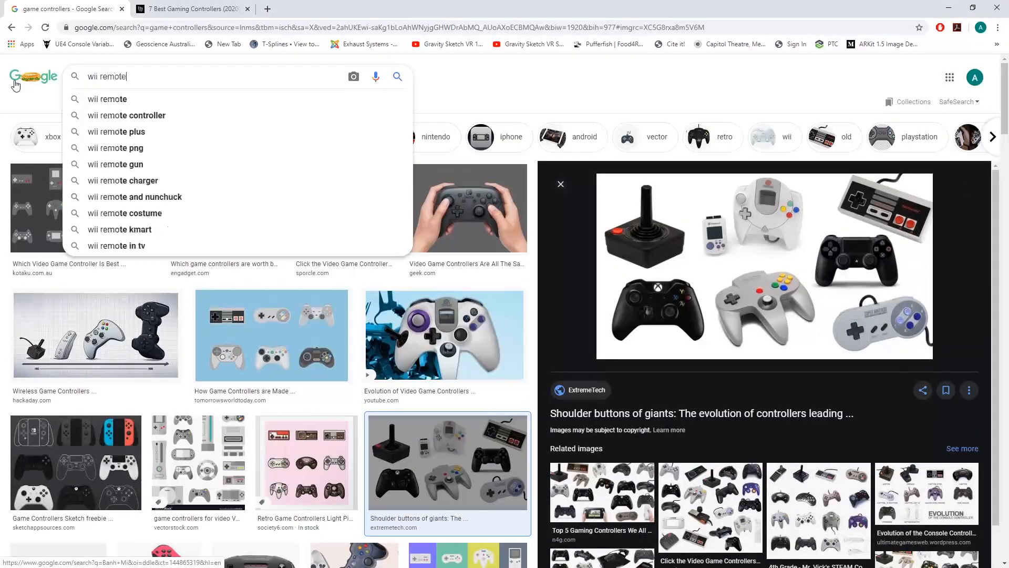
pyautogui.press('Return')
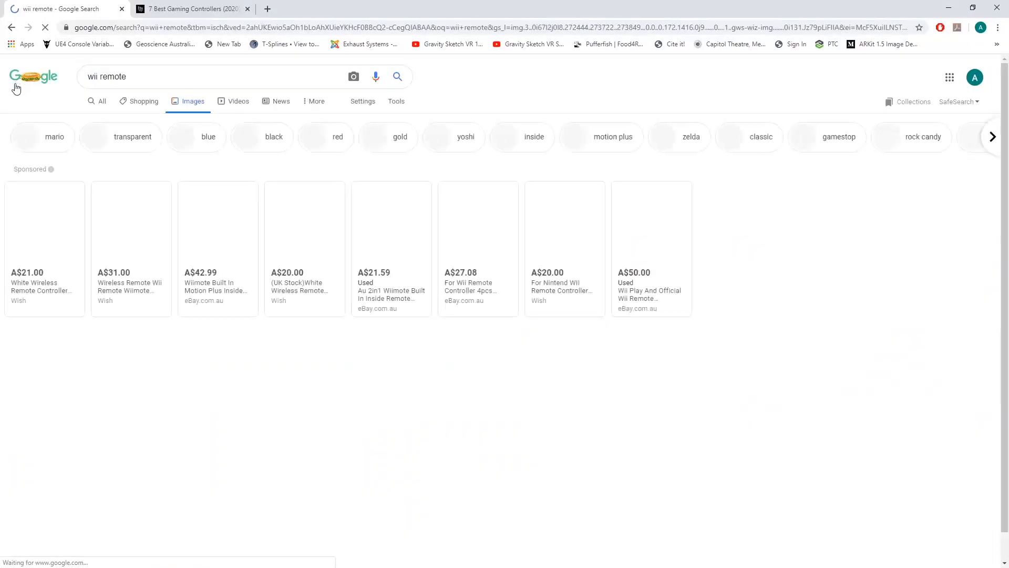
pyautogui.scroll(-3, 184, 257)
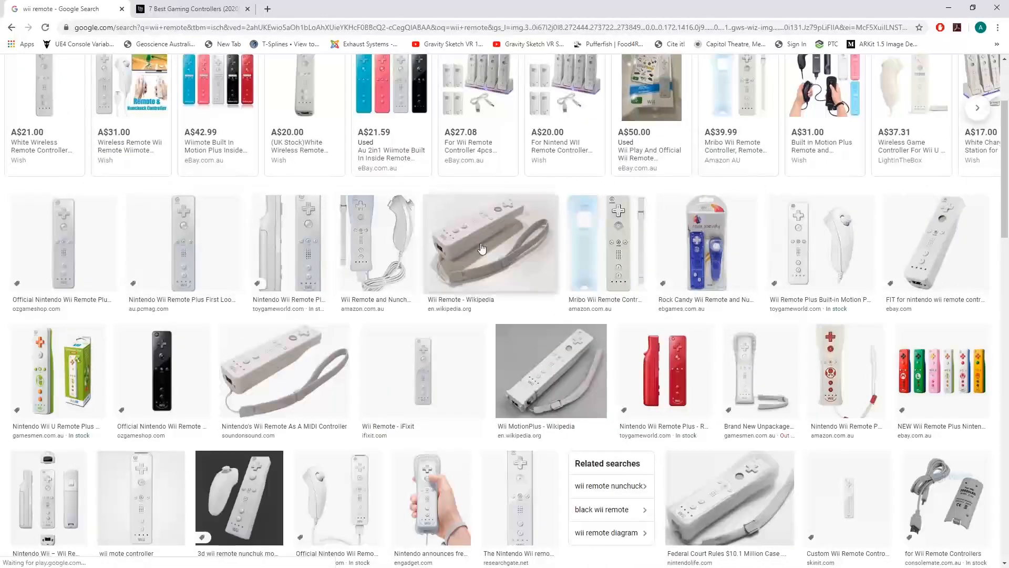
pyautogui.click(802, 251)
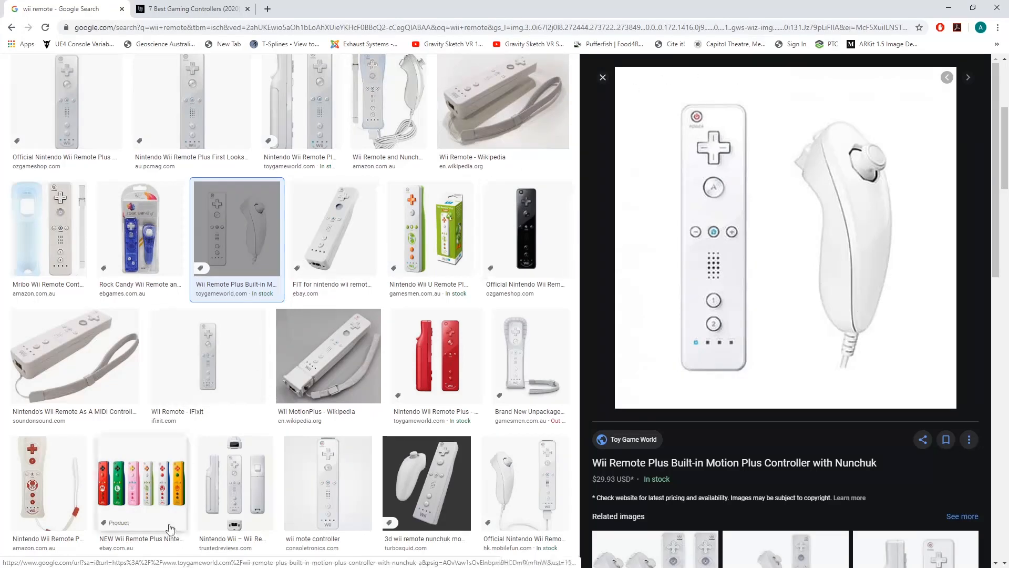
# Step: Switch back to Fusion 360 and examine the opened controller's grips and internal layout from the front, above and underneath
pyautogui.hotkey('alt', 'Tab')
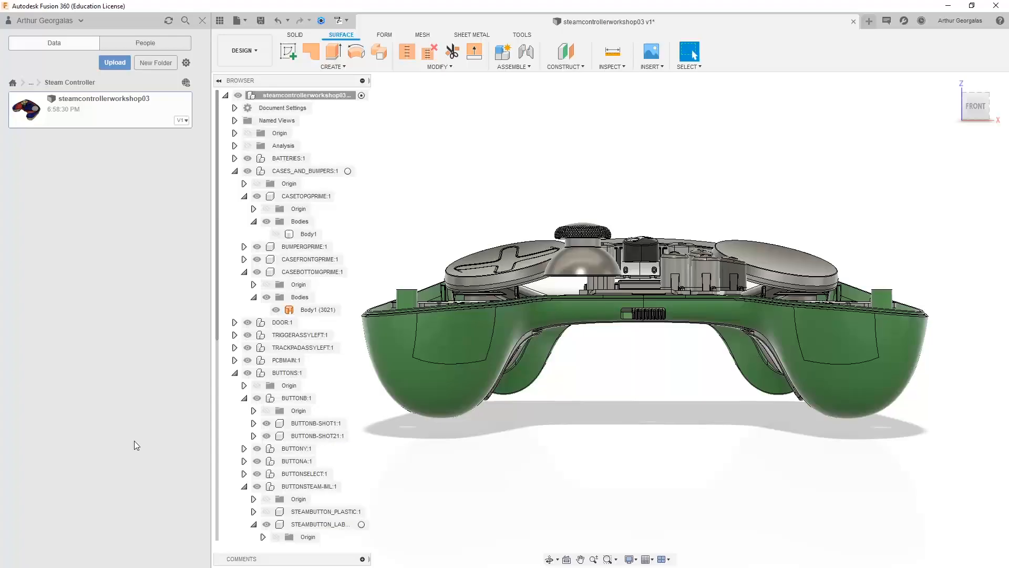
pyautogui.keyDown('shift'); pyautogui.moveTo(552, 371); pyautogui.dragTo(649, 391, button='middle'); pyautogui.keyUp('shift')
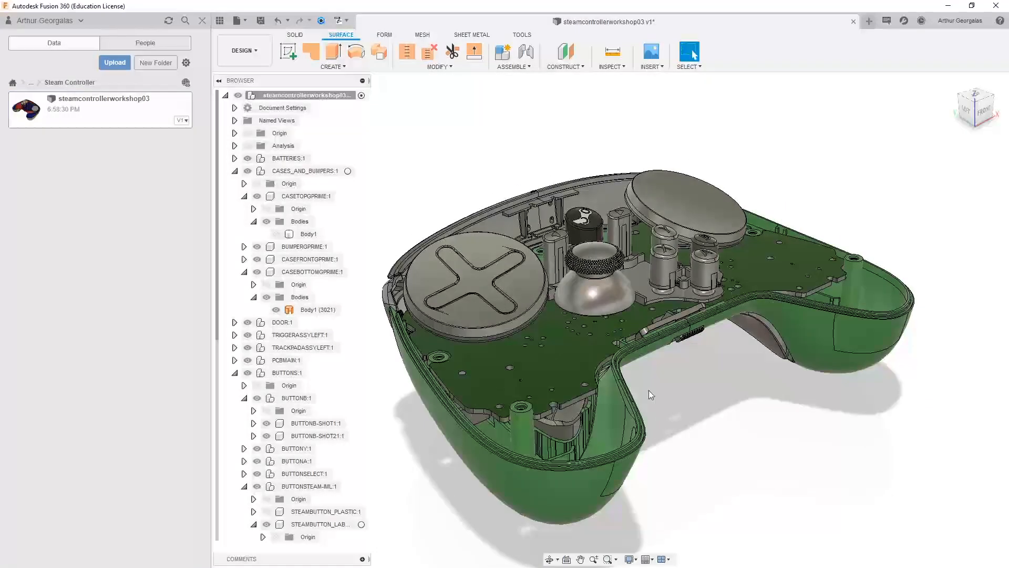
pyautogui.keyDown('shift'); pyautogui.moveTo(693, 310); pyautogui.dragTo(1001, 328, button='middle'); pyautogui.keyUp('shift')
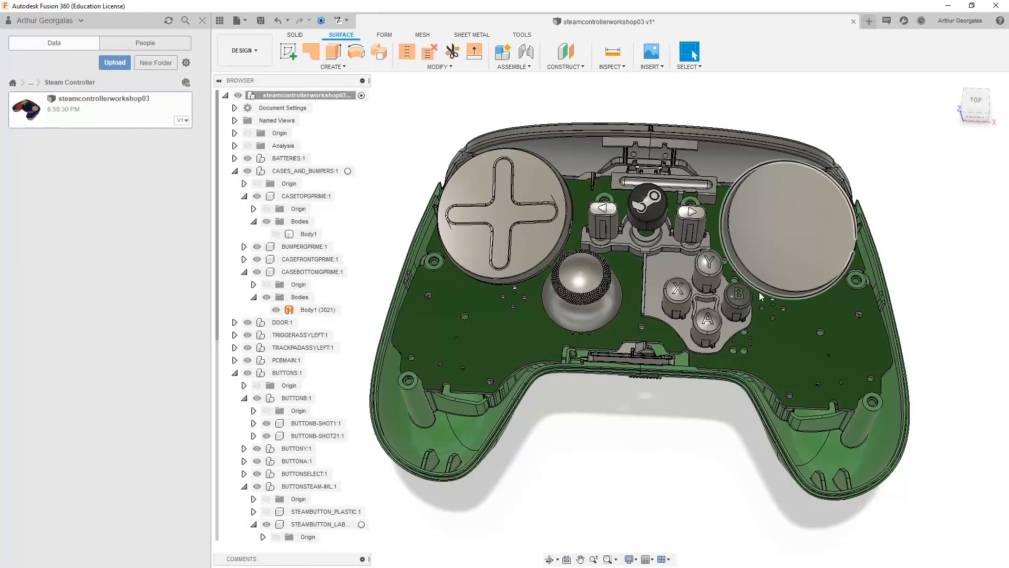
pyautogui.keyDown('shift'); pyautogui.moveTo(769, 294); pyautogui.dragTo(888, 282, button='middle'); pyautogui.keyUp('shift')
pyautogui.click(893, 336)
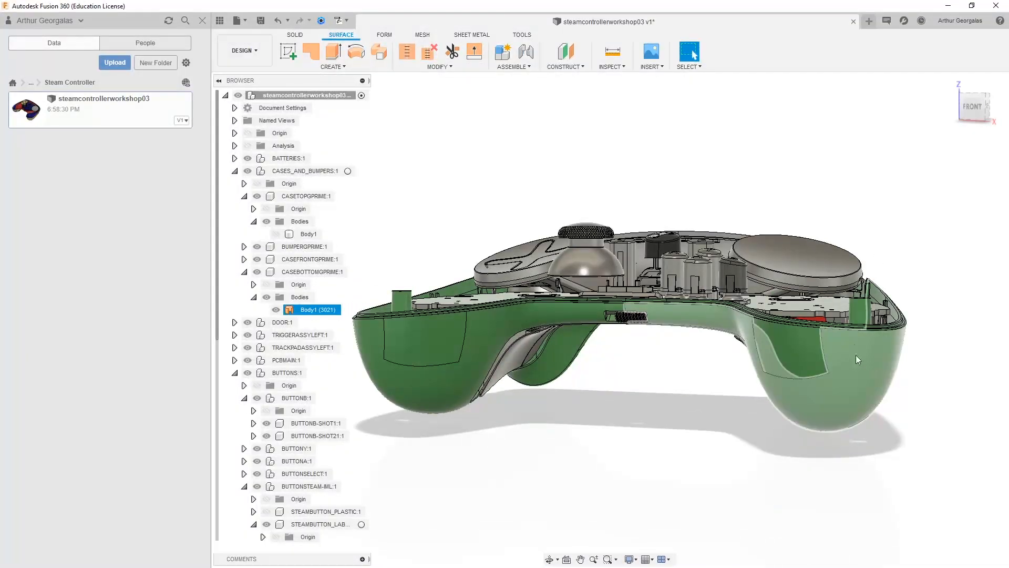
pyautogui.keyDown('shift'); pyautogui.moveTo(855, 354); pyautogui.dragTo(674, 325, button='middle'); pyautogui.keyUp('shift')
pyautogui.click(672, 391)
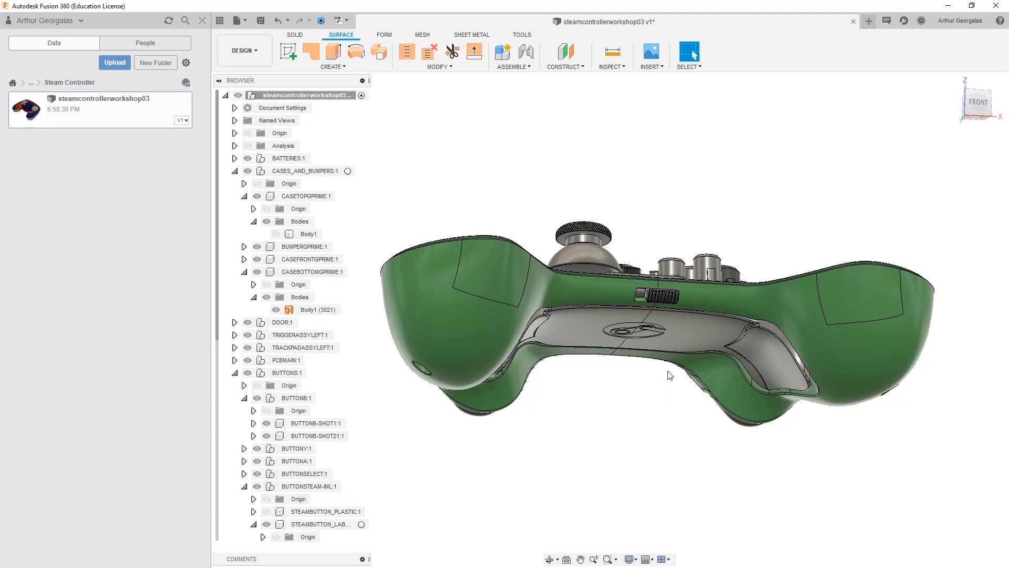
pyautogui.keyDown('shift'); pyautogui.moveTo(654, 213); pyautogui.dragTo(736, 352, button='middle'); pyautogui.keyUp('shift')
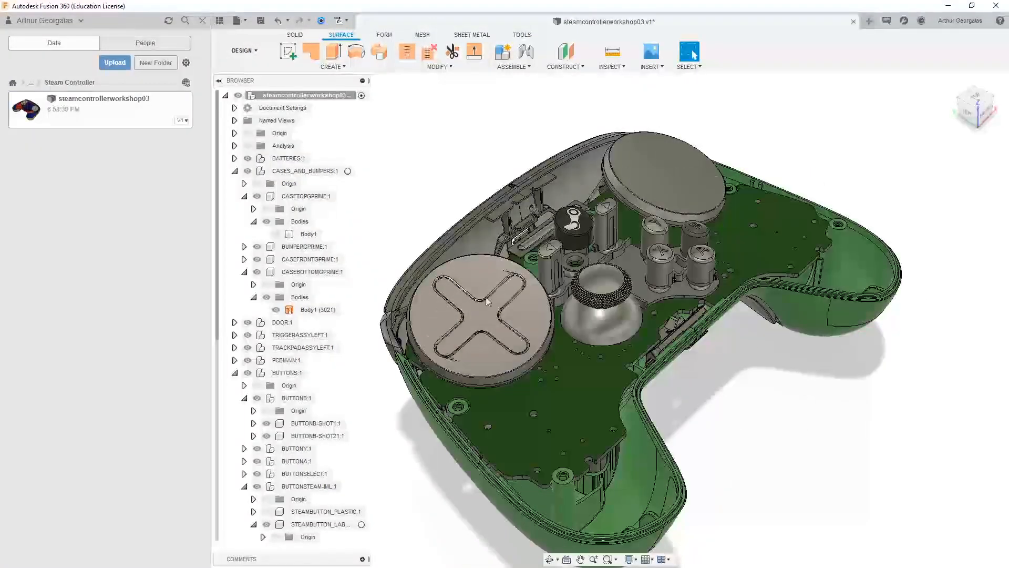
# Step: Inspect the bottom case's side profile from the left, and the component layout between the grips from the top
pyautogui.scroll(1, 651, 316)
pyautogui.keyDown('shift'); pyautogui.moveTo(651, 332); pyautogui.dragTo(762, 231, button='middle'); pyautogui.keyUp('shift')
pyautogui.click(692, 51)
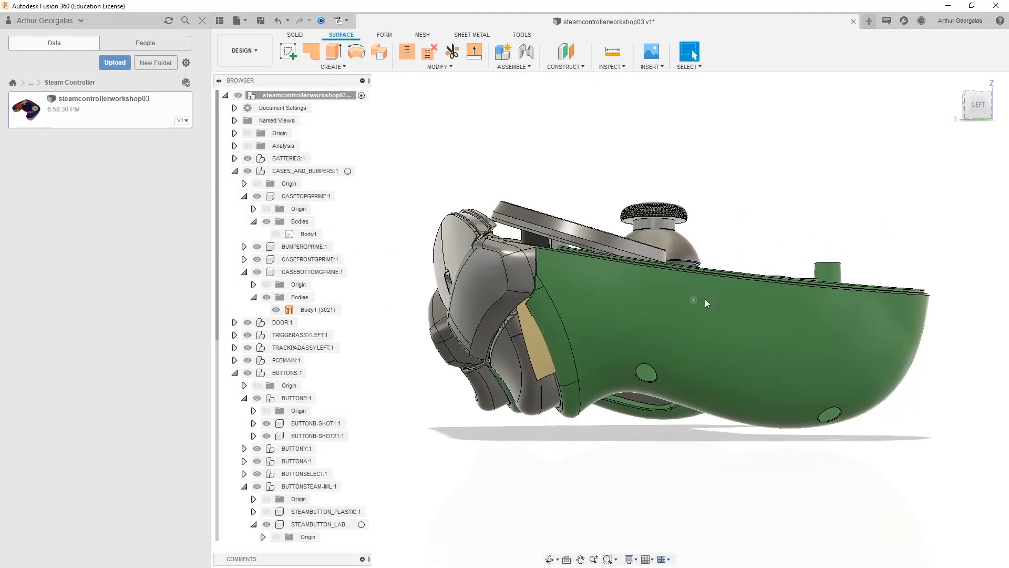
pyautogui.click(686, 301)
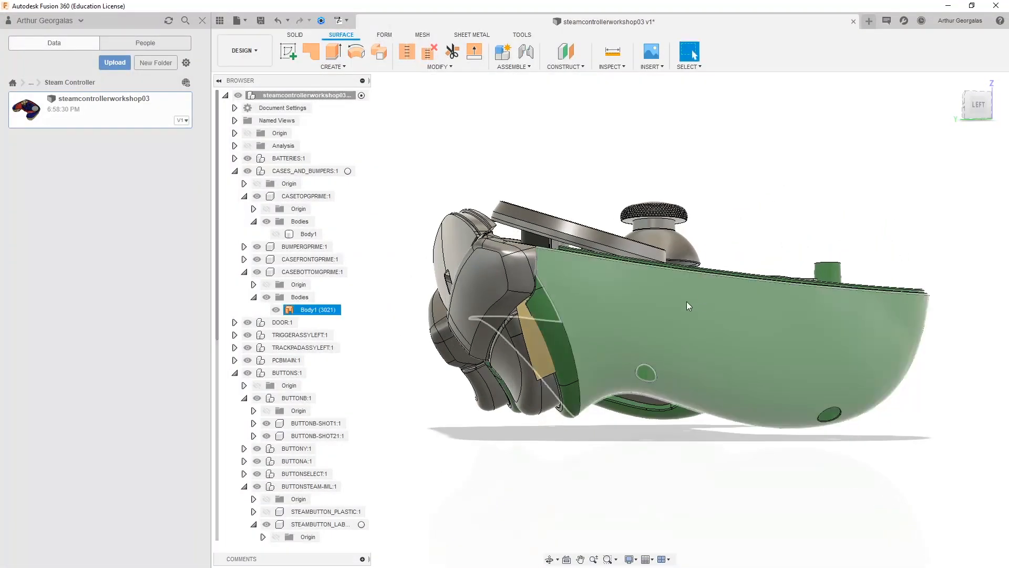
pyautogui.keyDown('shift'); pyautogui.moveTo(686, 301); pyautogui.dragTo(669, 374, button='middle'); pyautogui.keyUp('shift')
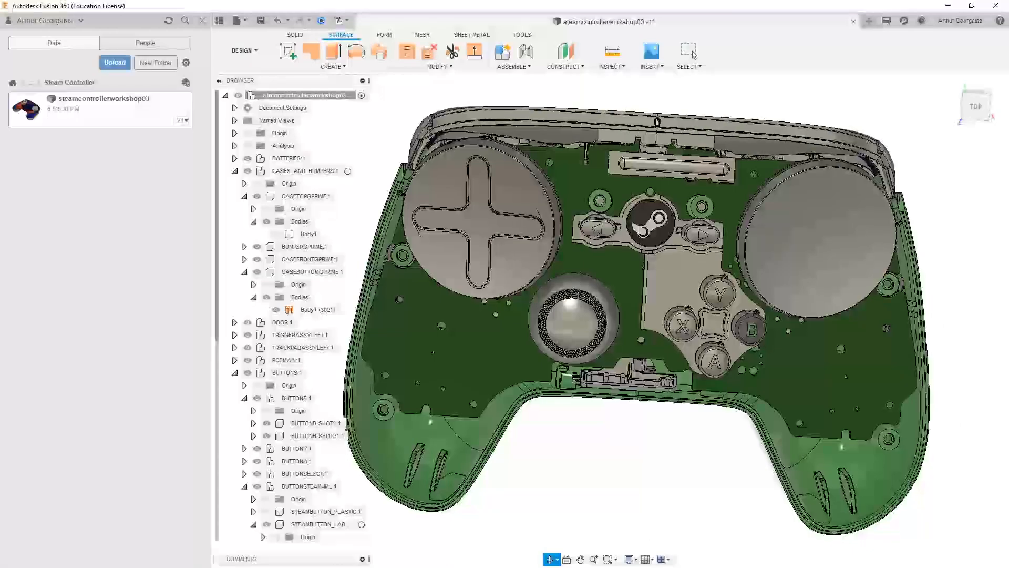
pyautogui.moveTo(751, 329); pyautogui.dragTo(810, 353, button='middle')
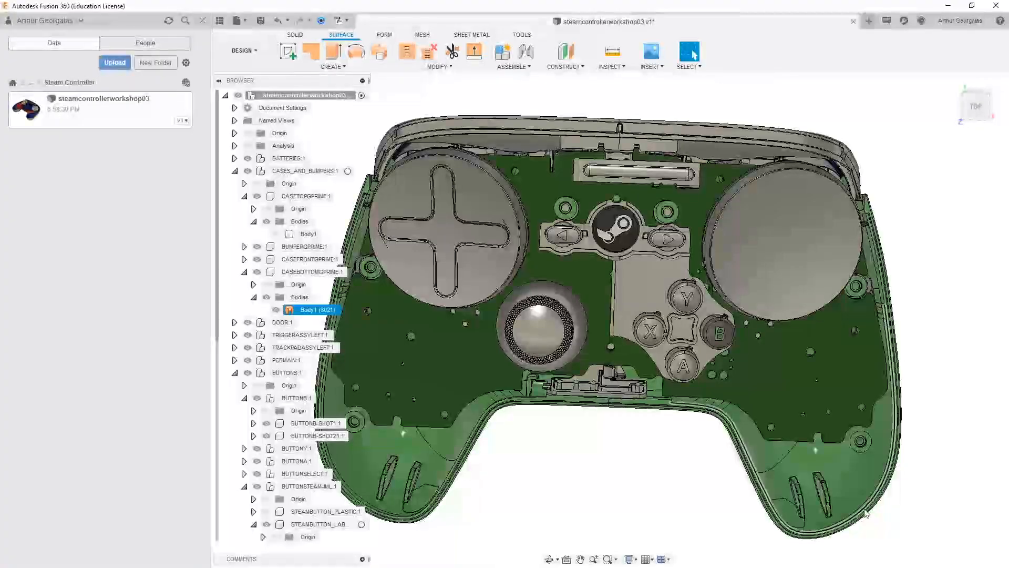
# Step: Examine the bottom case's right side, the rear bumpers and triggers, and the rim of the grips from the front
pyautogui.keyDown('shift'); pyautogui.moveTo(819, 469); pyautogui.dragTo(662, 342, button='middle'); pyautogui.keyUp('shift')
pyautogui.keyDown('shift'); pyautogui.moveTo(675, 435); pyautogui.dragTo(670, 419, button='middle'); pyautogui.keyUp('shift')
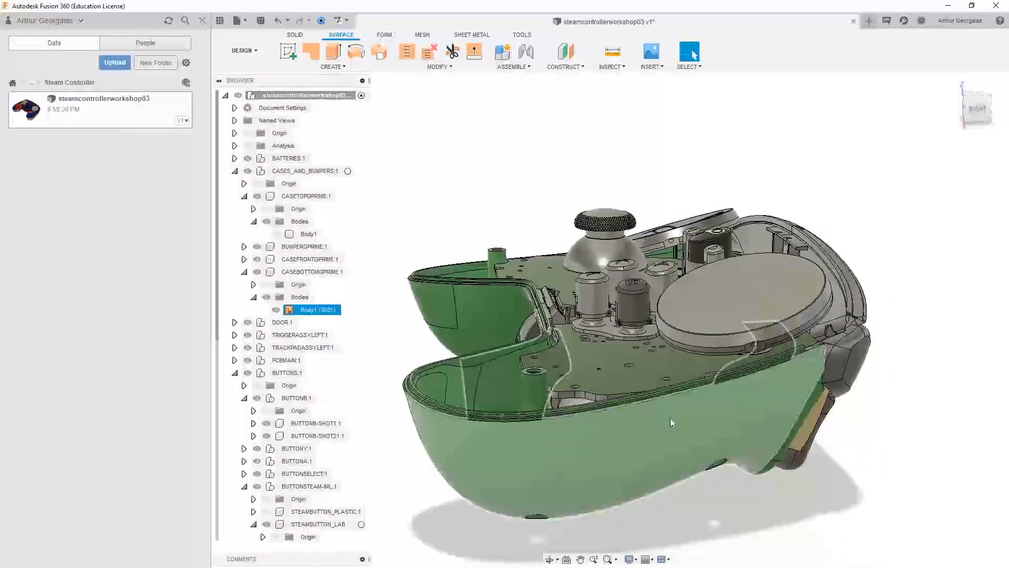
pyautogui.keyDown('shift'); pyautogui.moveTo(833, 407); pyautogui.dragTo(809, 325, button='middle'); pyautogui.keyUp('shift')
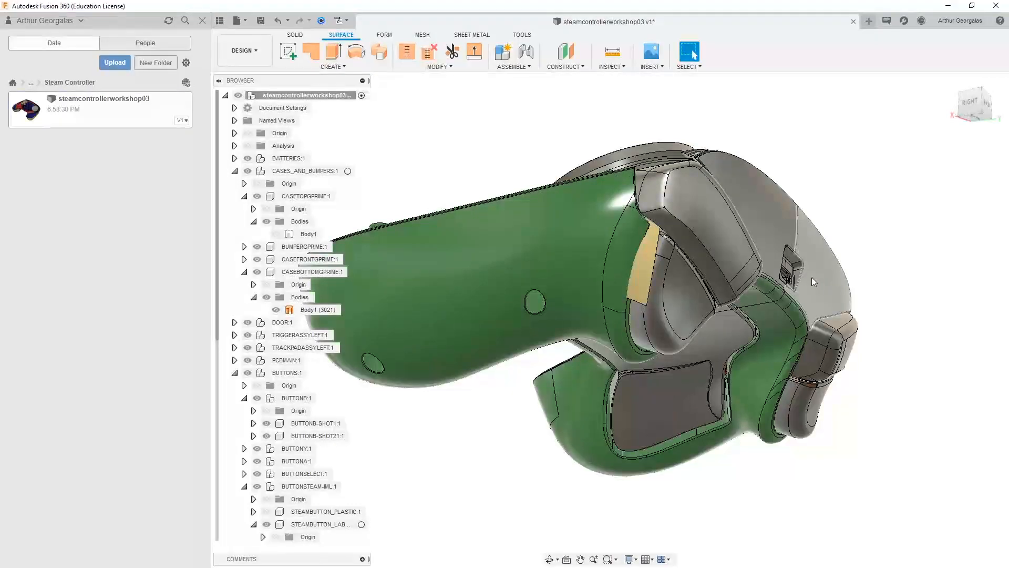
pyautogui.keyDown('shift'); pyautogui.moveTo(590, 336); pyautogui.dragTo(698, 354, button='middle'); pyautogui.keyUp('shift')
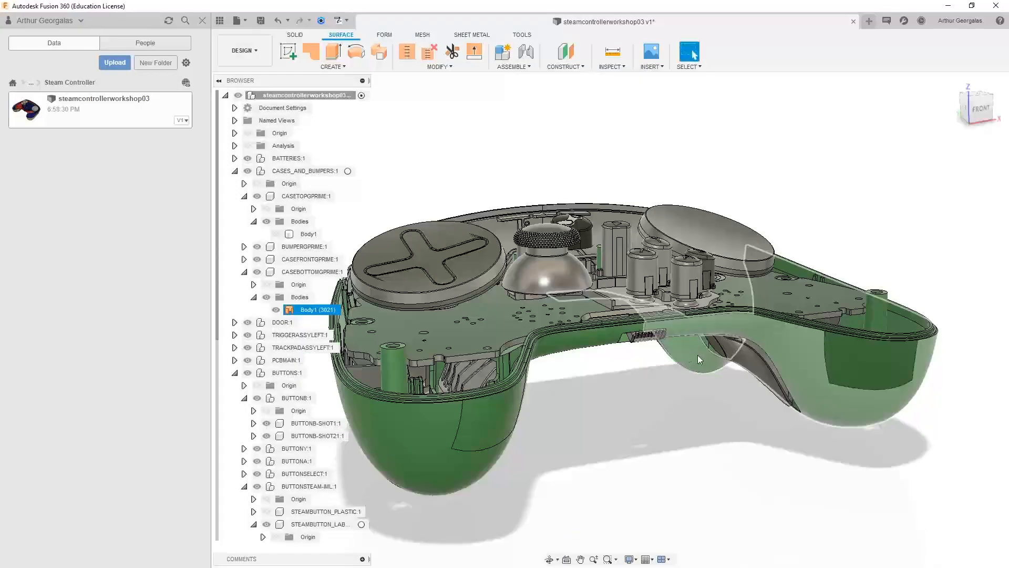
pyautogui.click(653, 420)
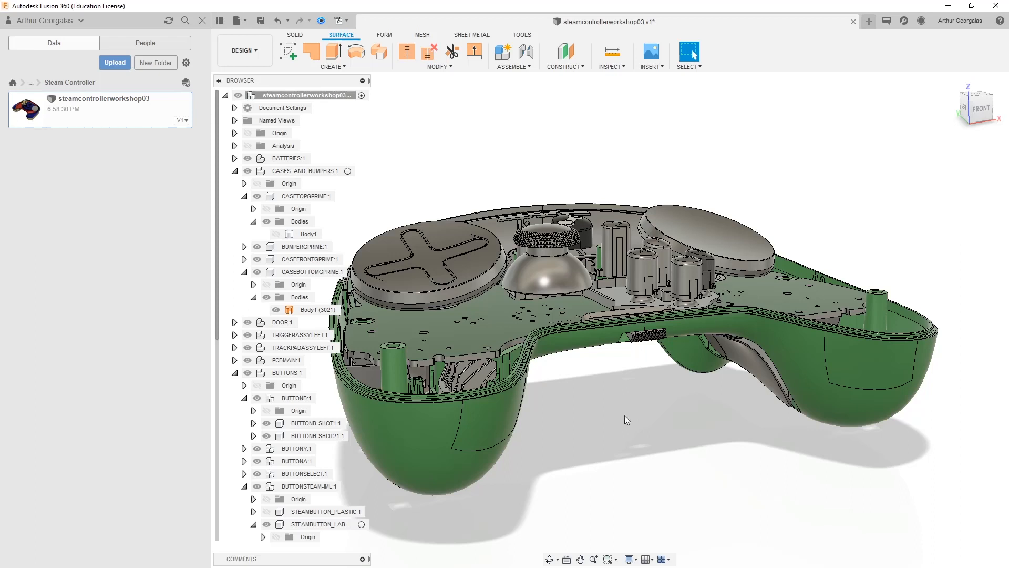
pyautogui.click(528, 358)
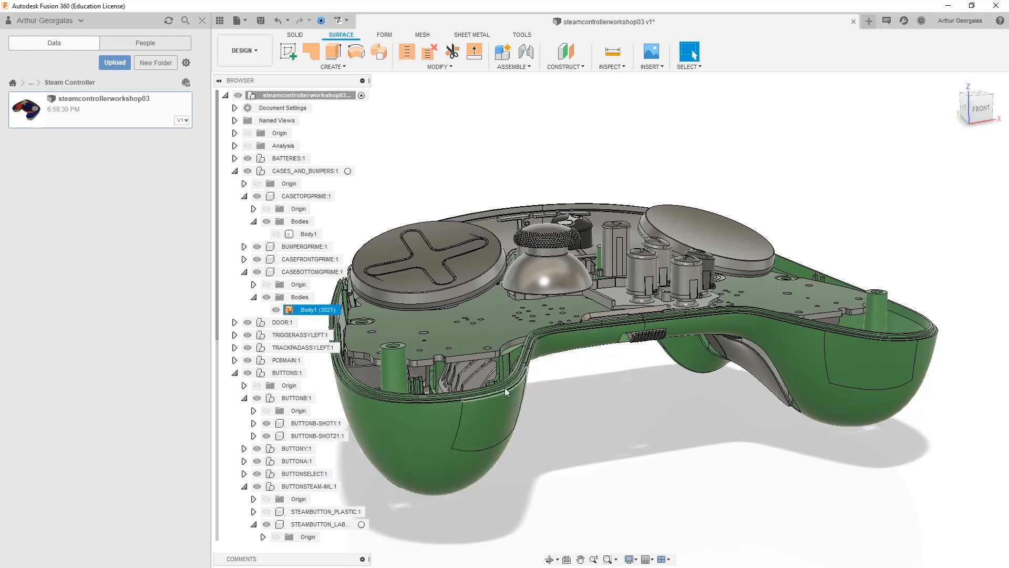